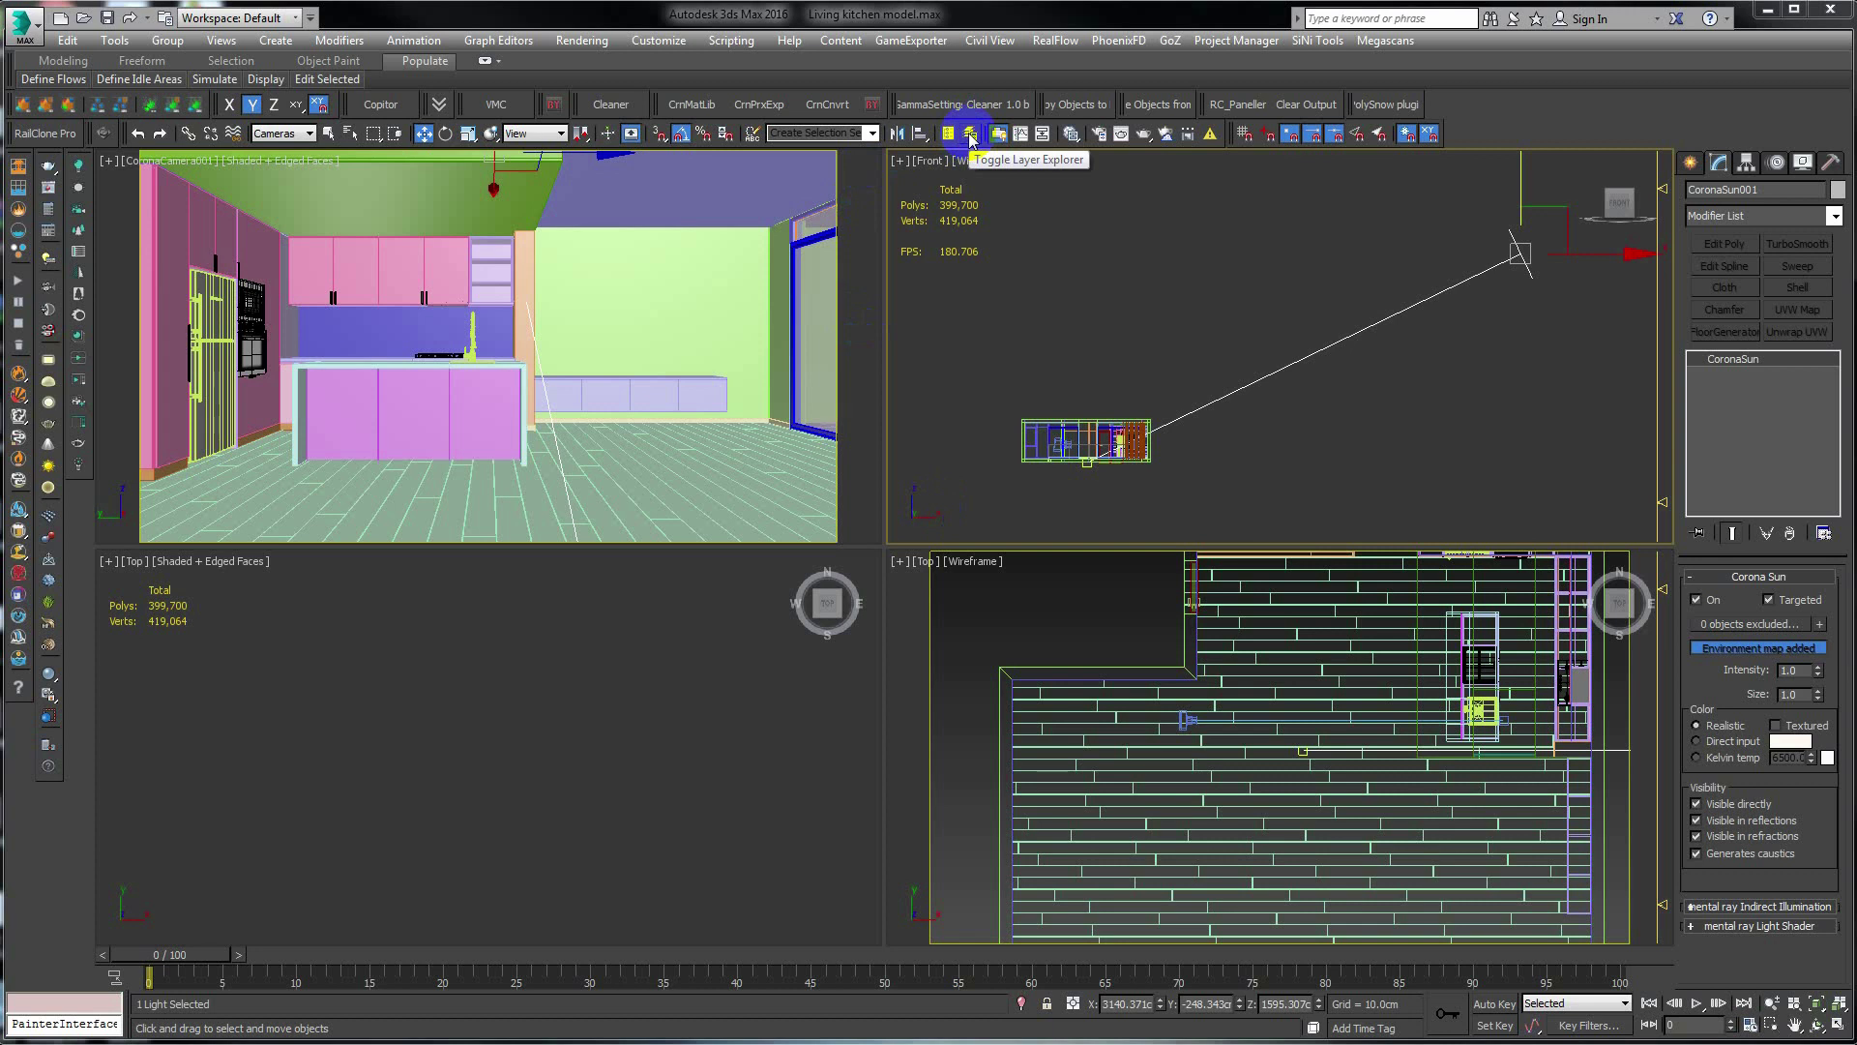
Step: Open the Layer Explorer and place its window clear of the camera view
left_click(971, 138)
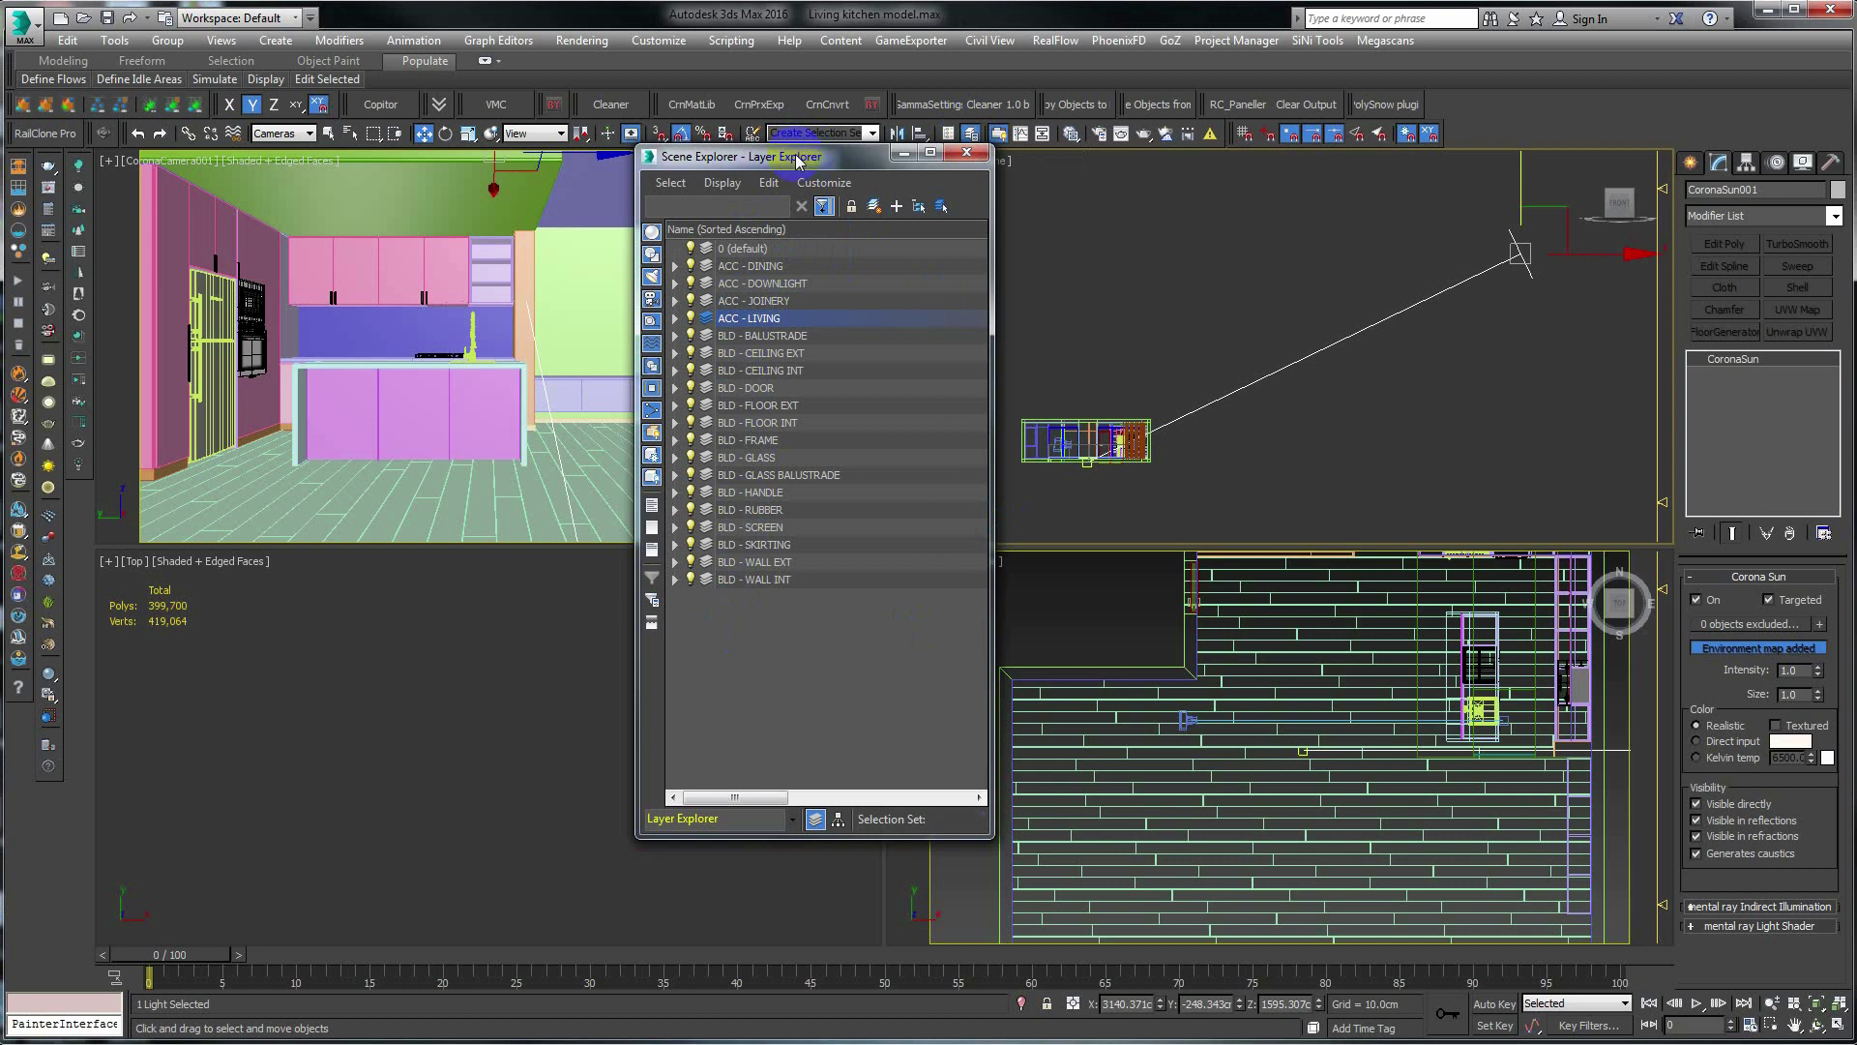
left_click_drag(801, 160, 630, 201)
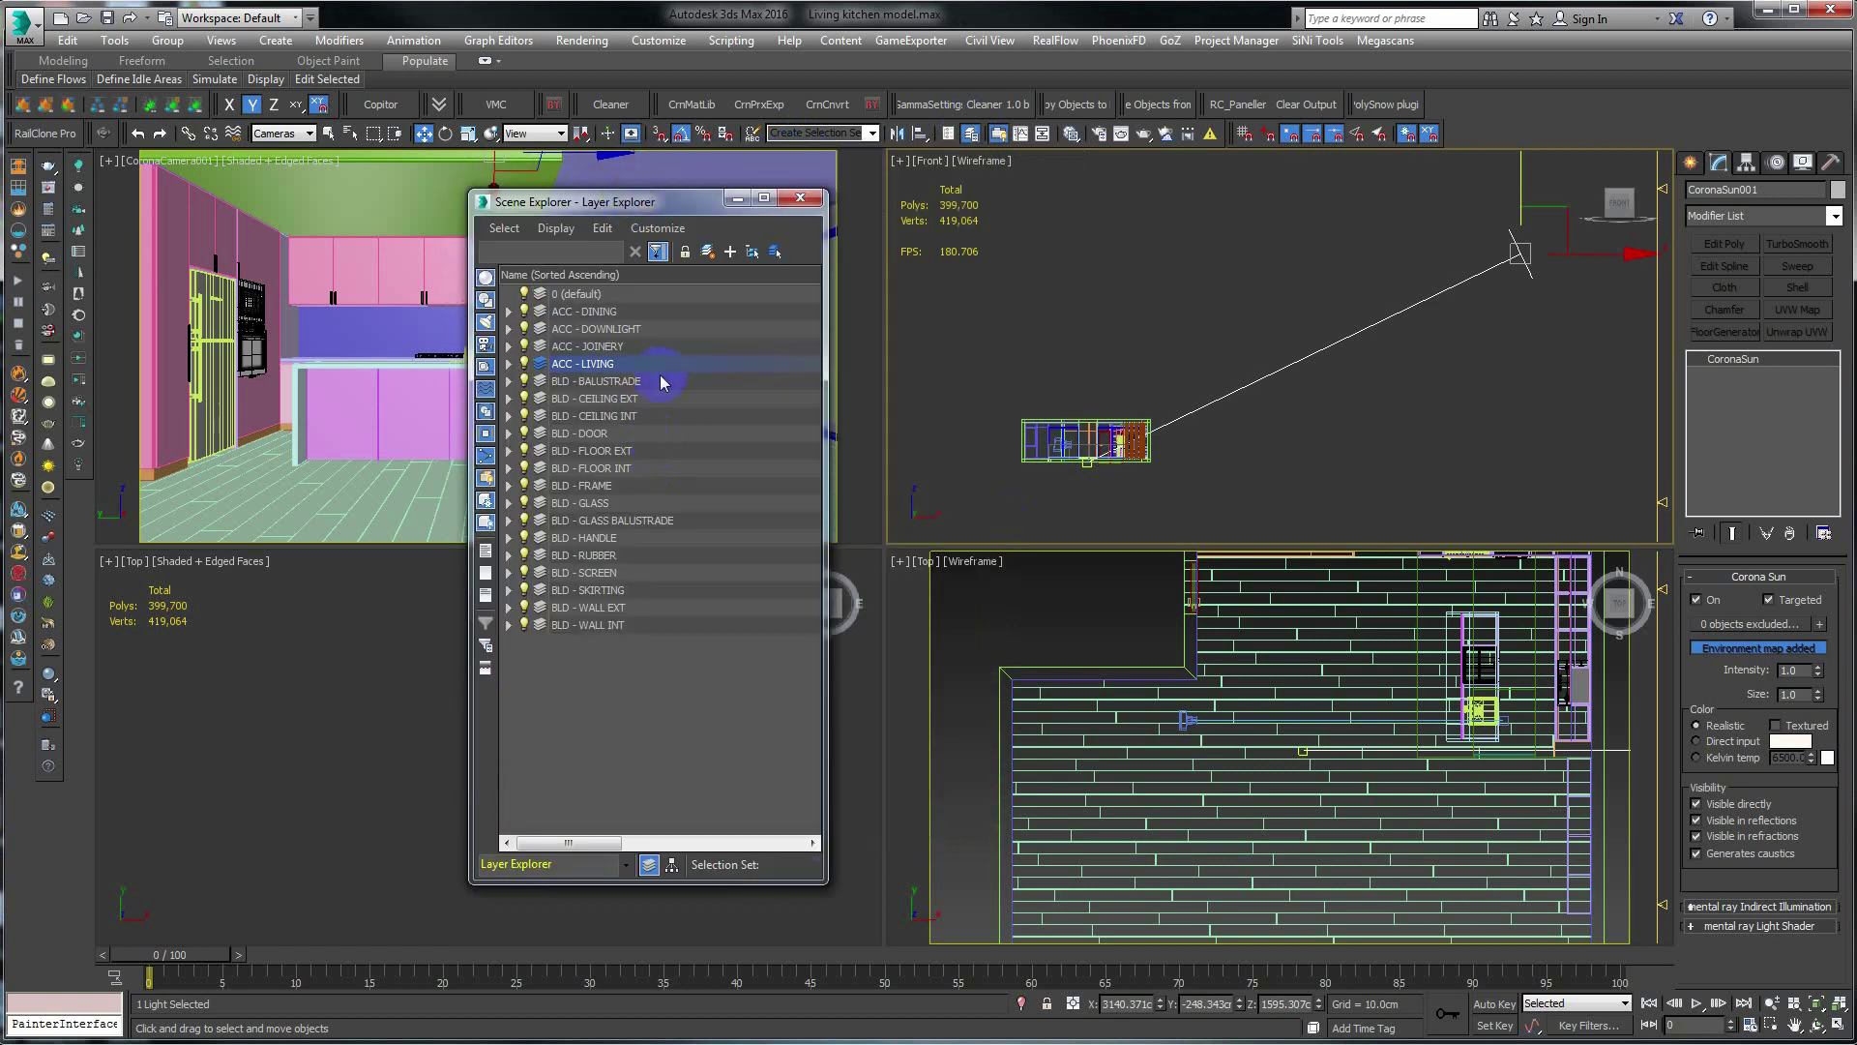
left_click_drag(660, 203, 892, 203)
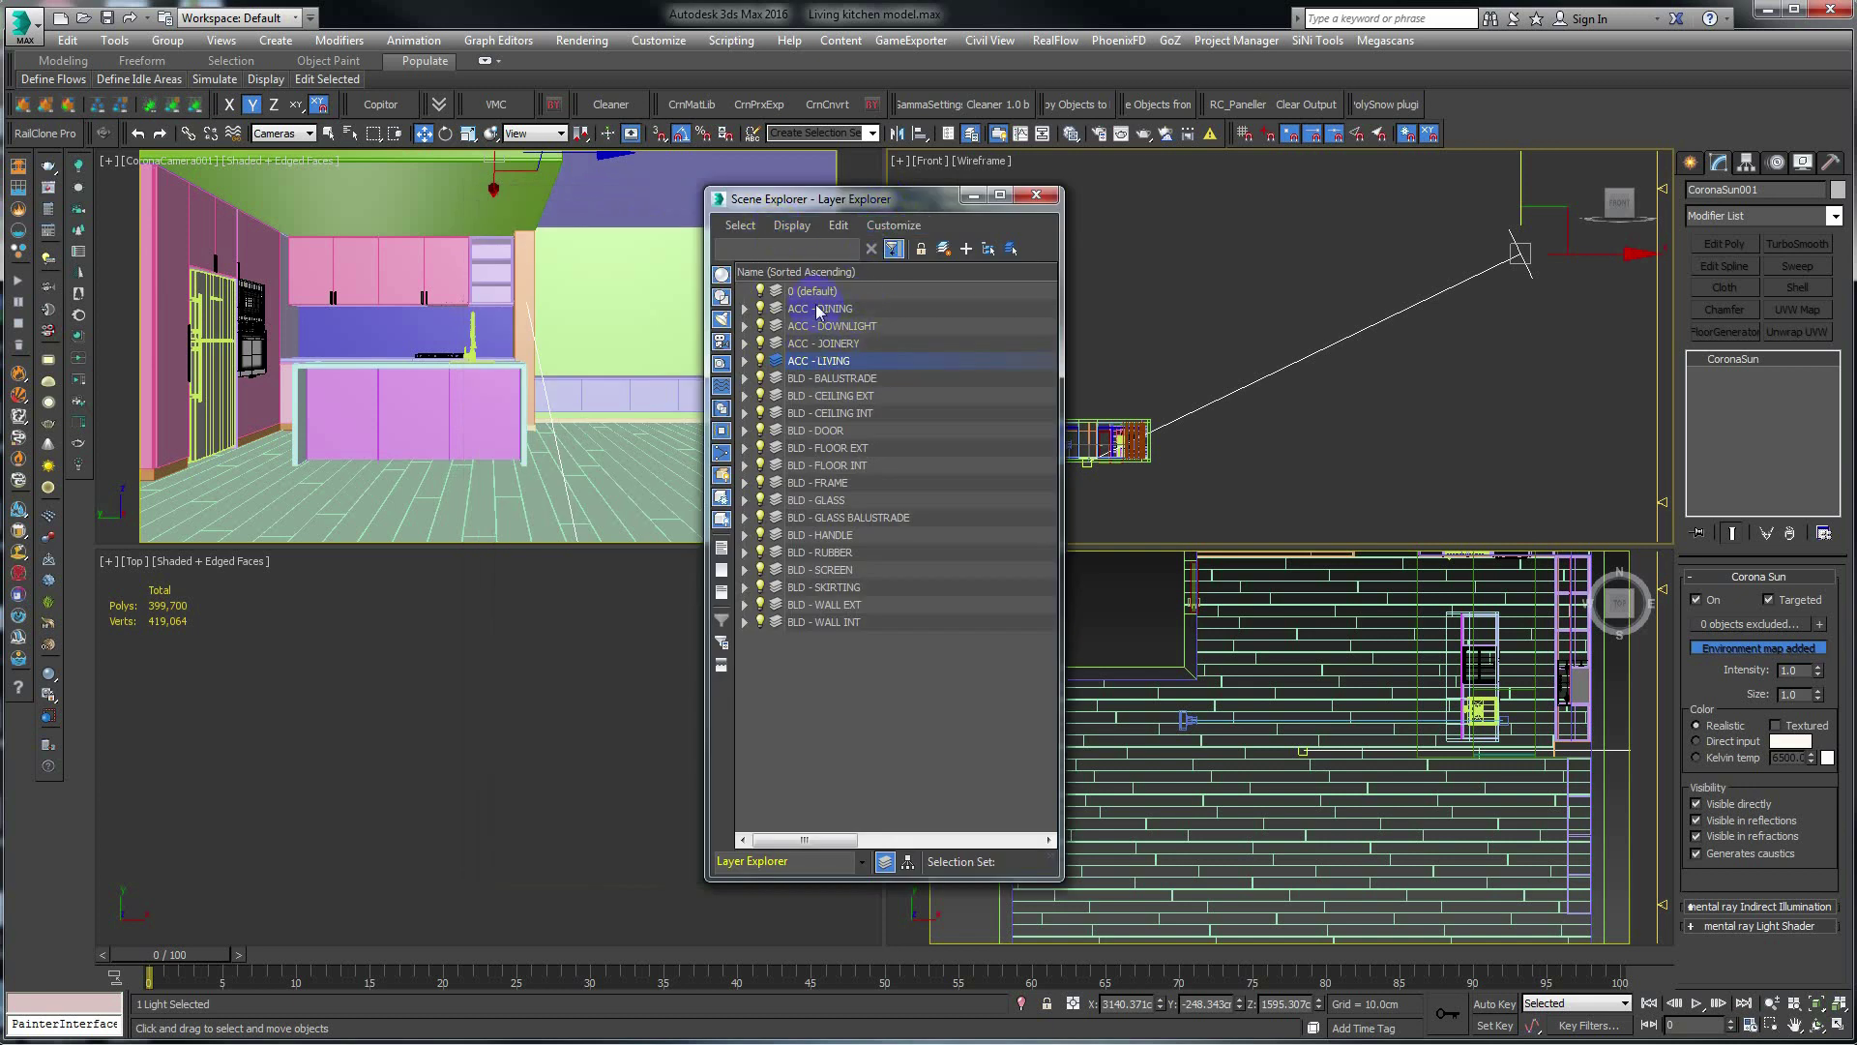
left_click_drag(808, 198, 817, 180)
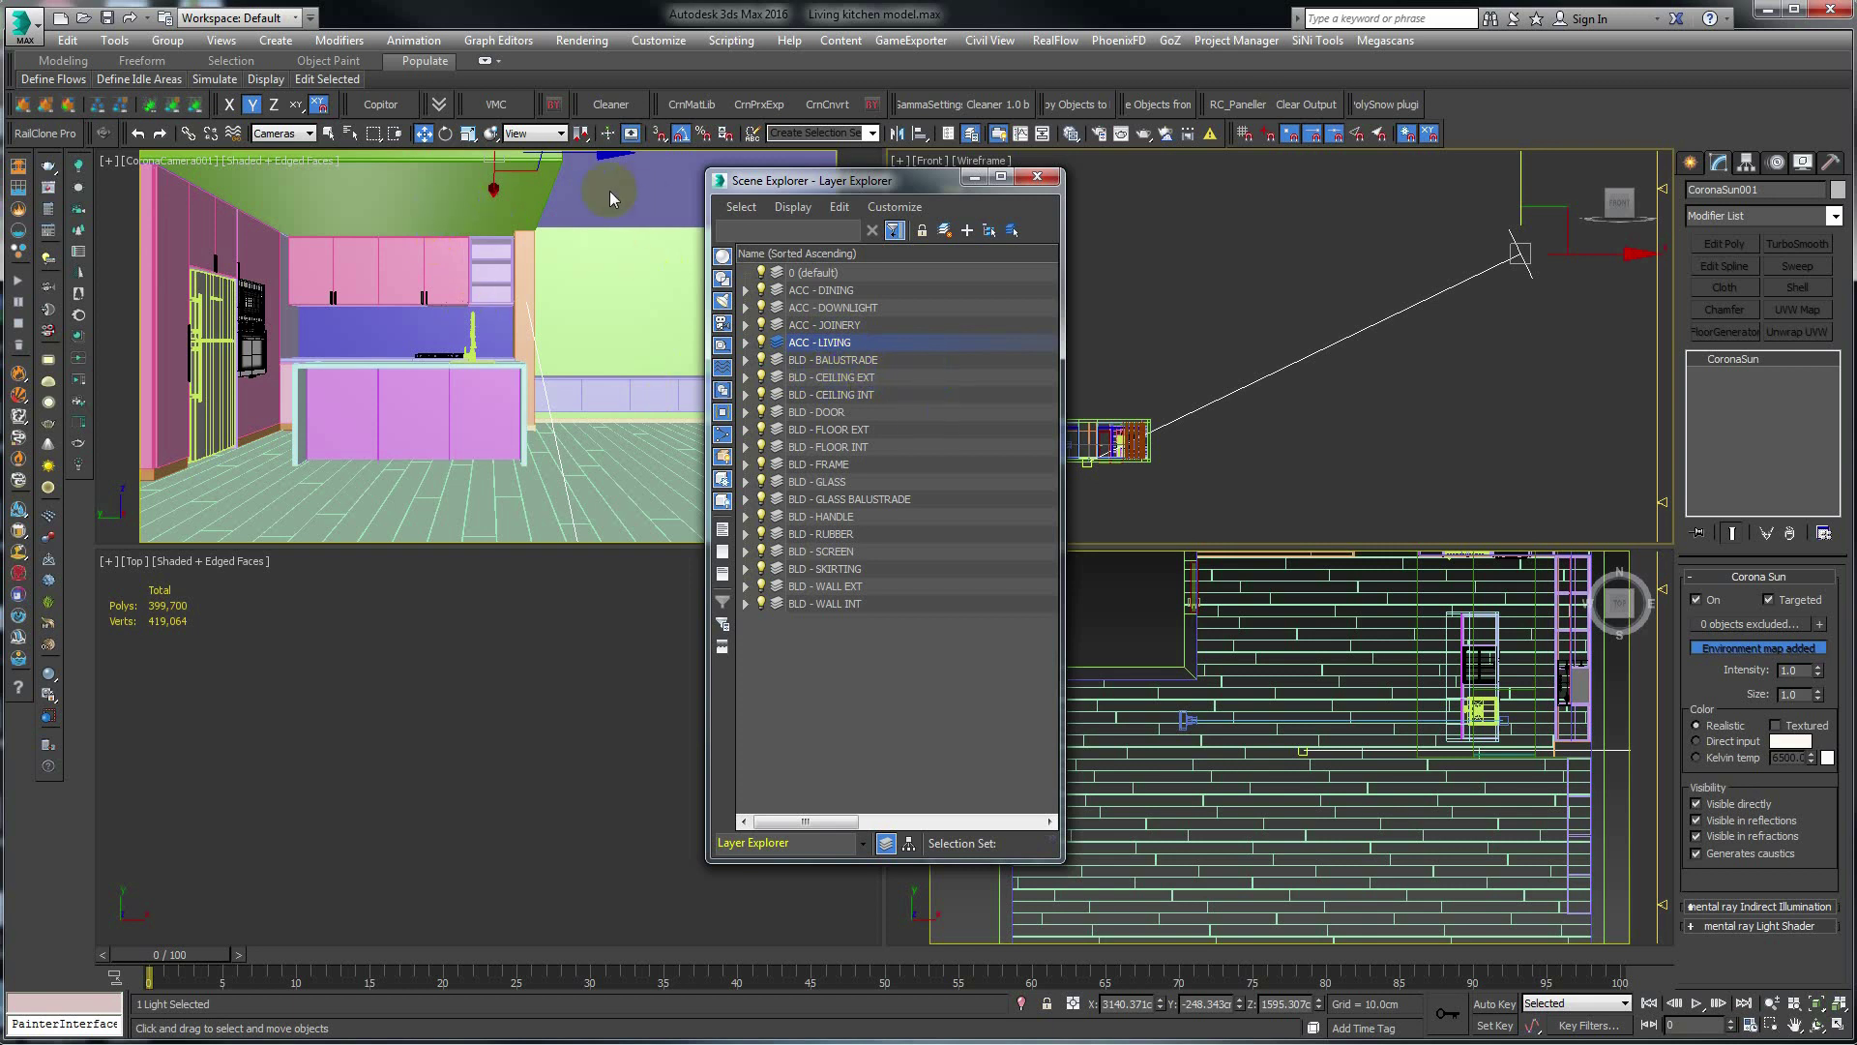
left_click_drag(828, 181, 1053, 193)
Step: Hide the BLD - CEILING EXT and BLD - CEILING INT layers and show them again to check their contents
left_click(1066, 387)
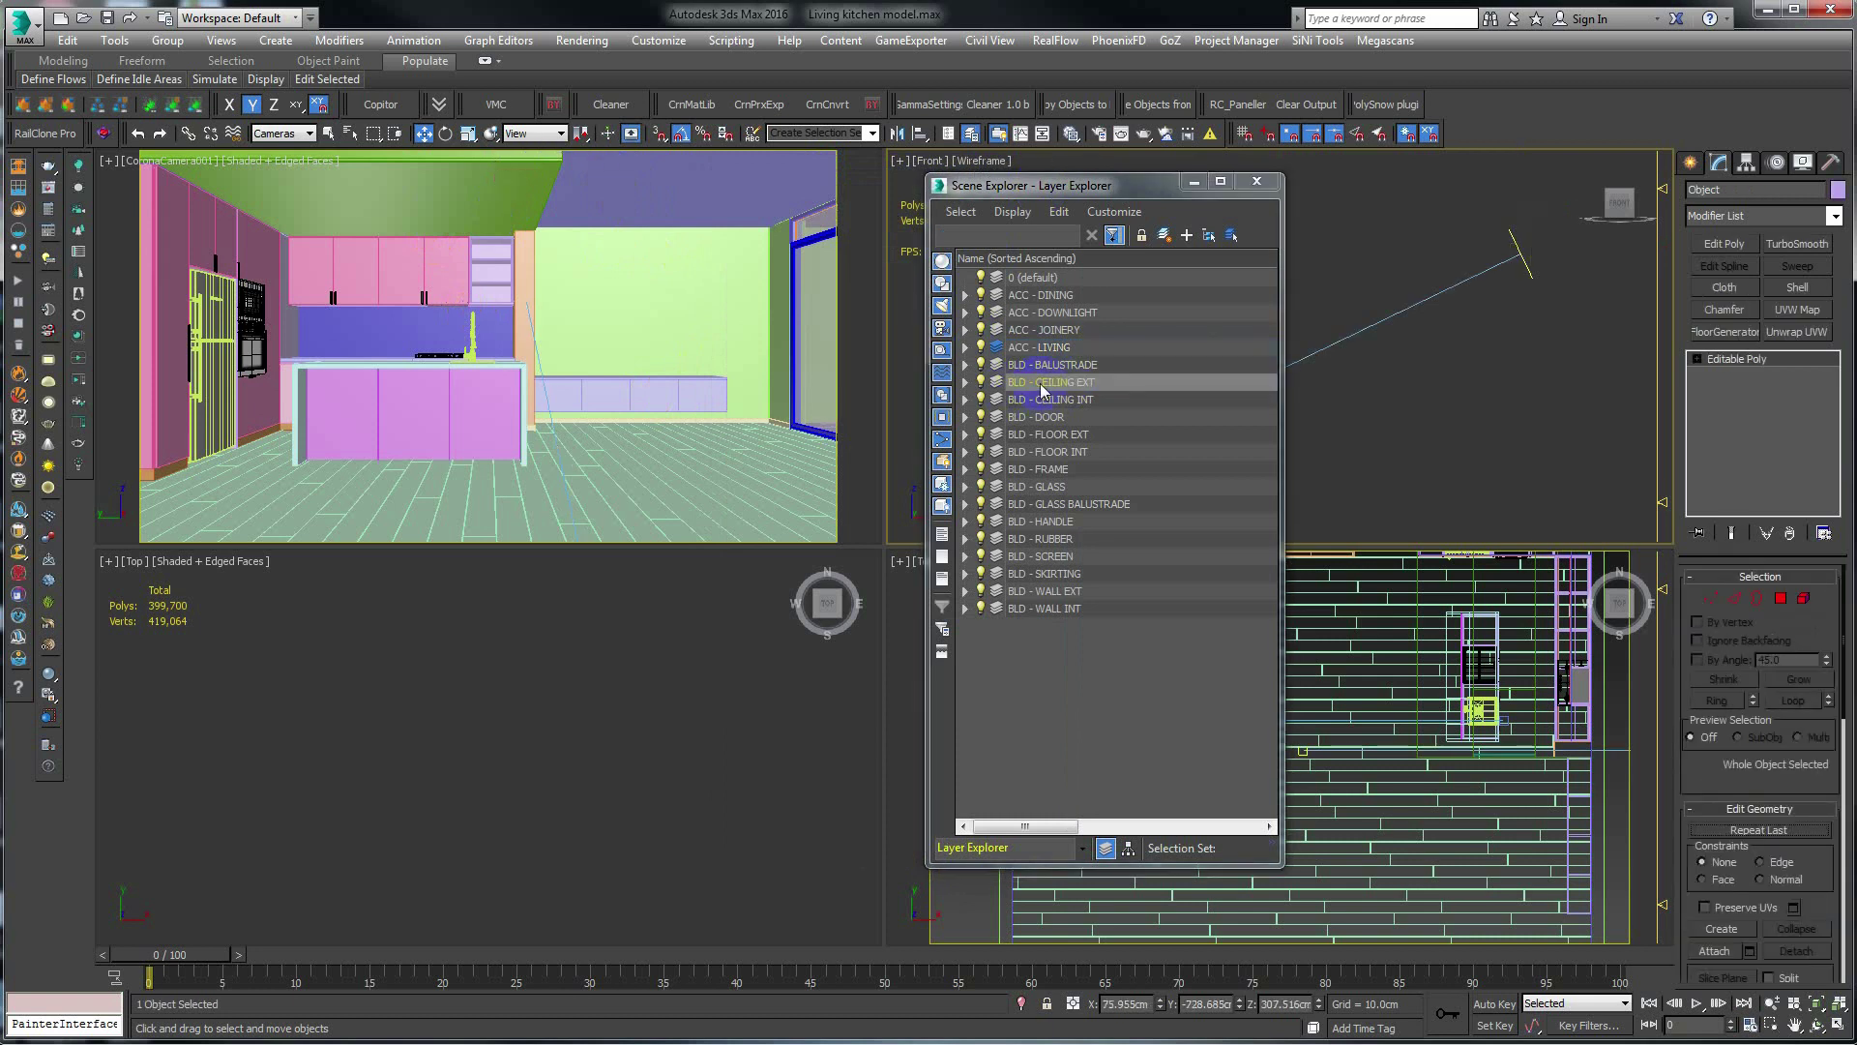
left_click(981, 383)
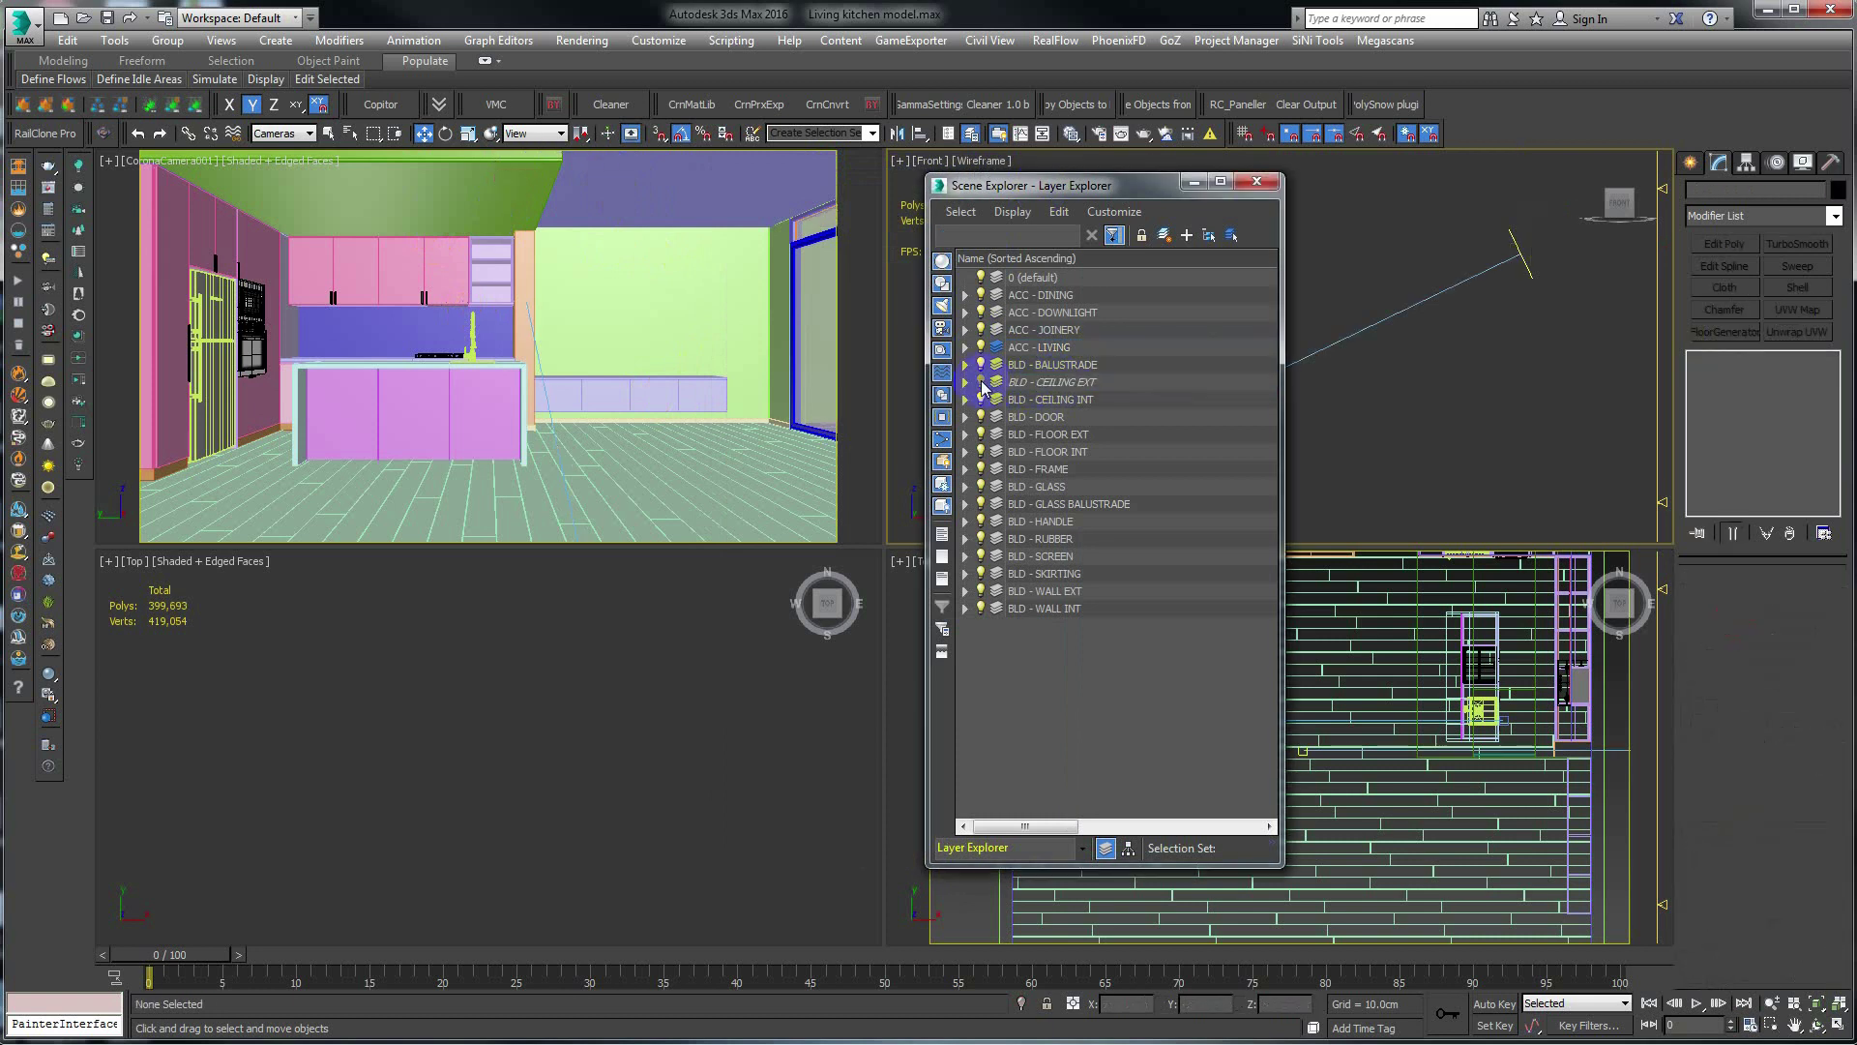
left_click(981, 399)
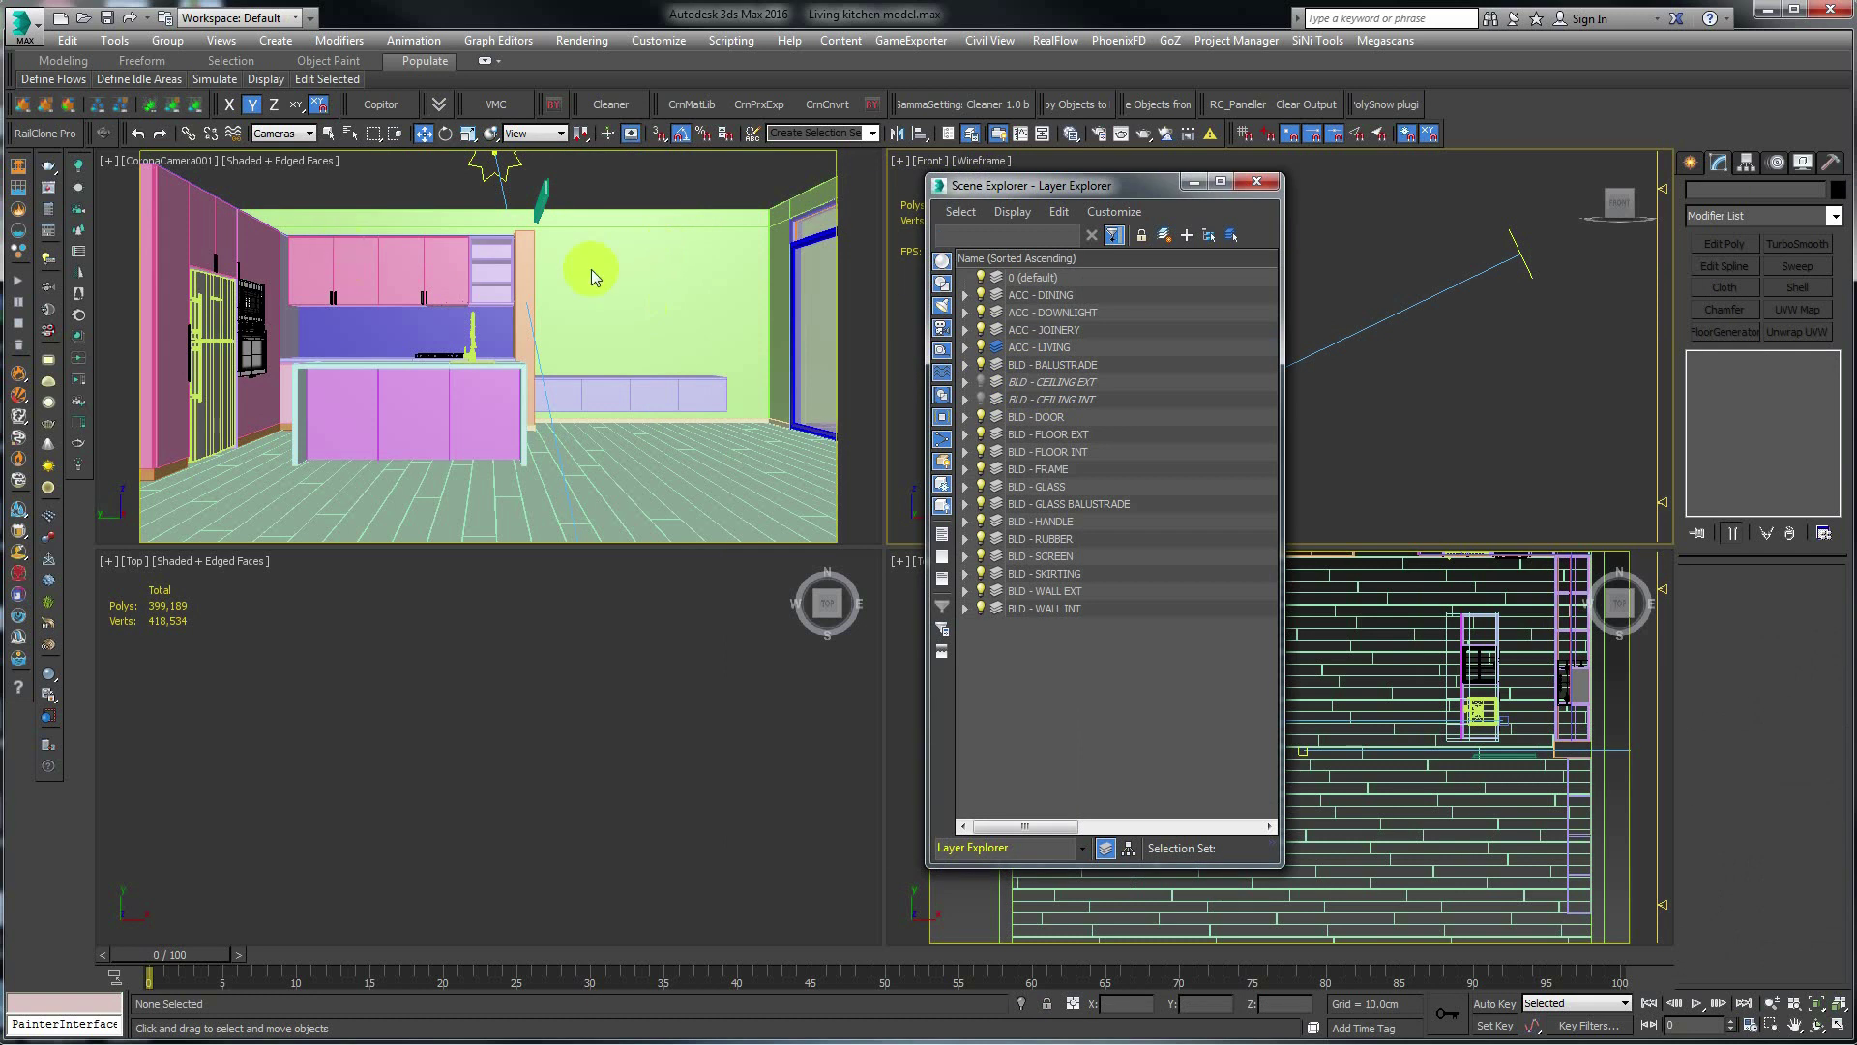
left_click(981, 399)
left_click(981, 382)
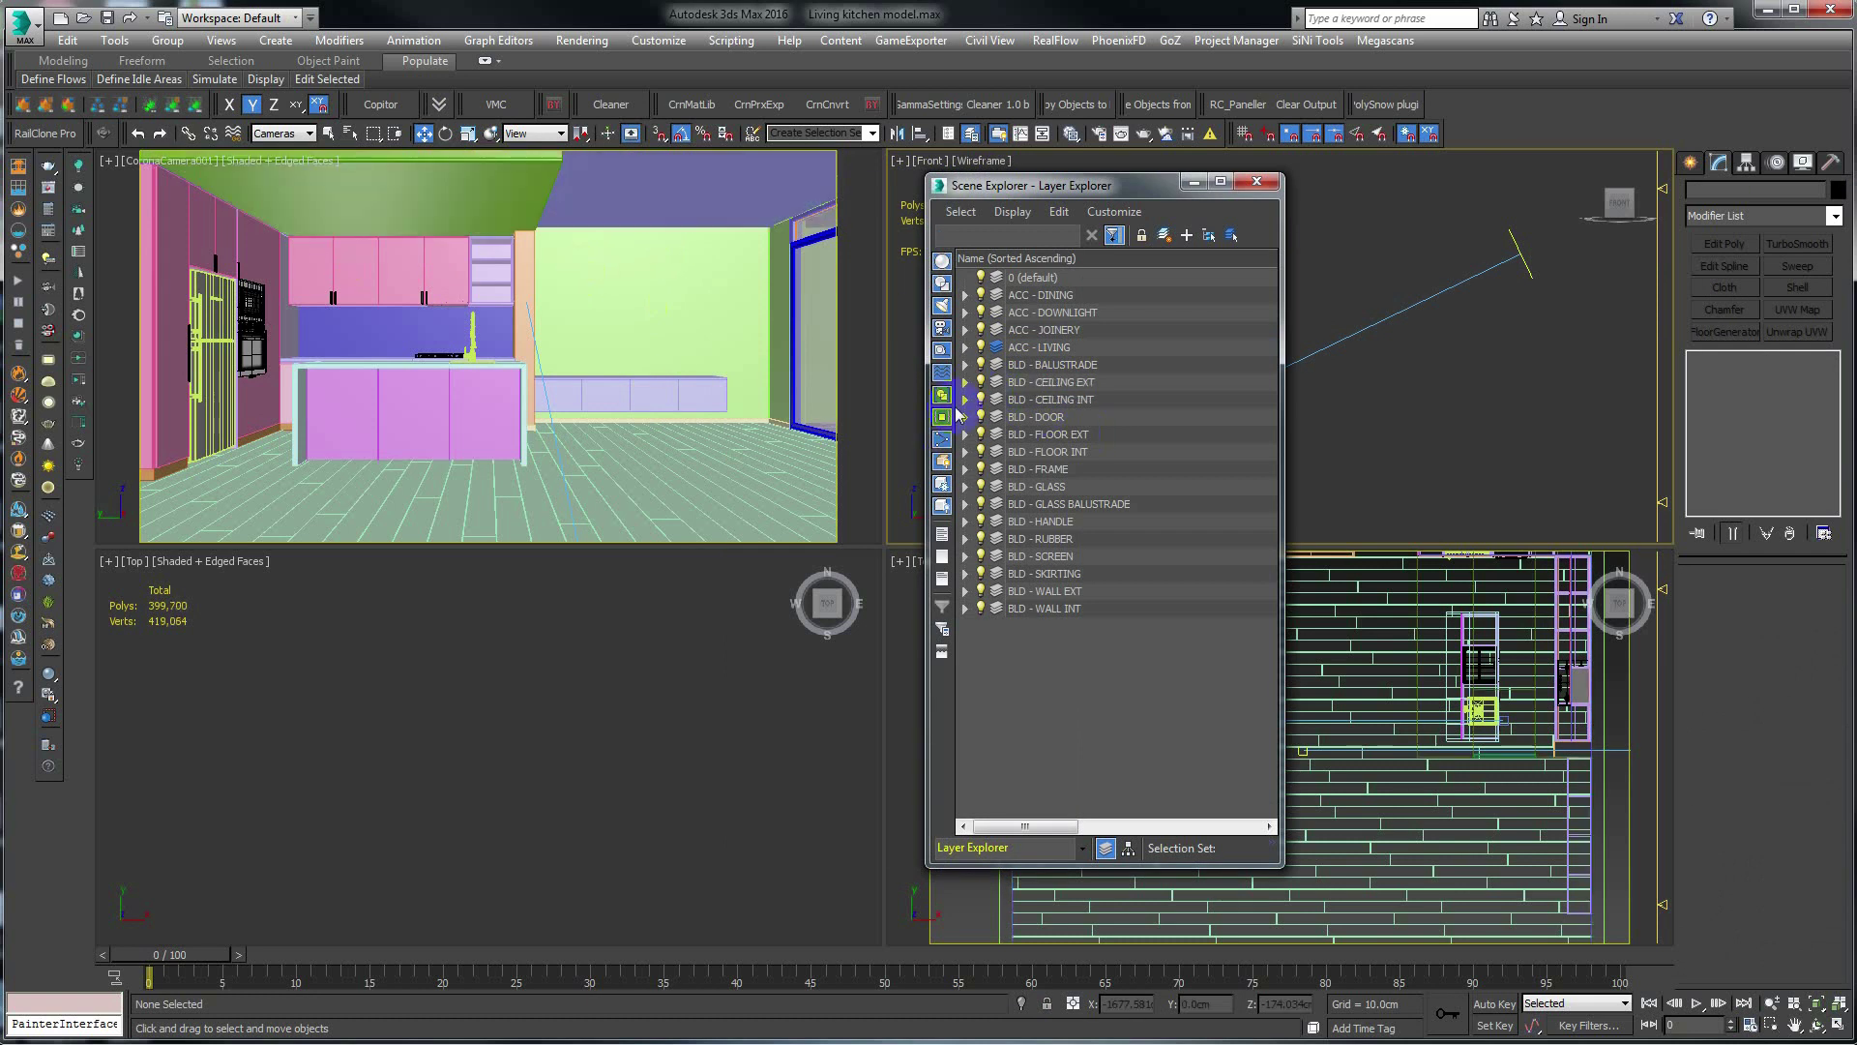
Step: Toggle the visibility of the ACC - JOINERY layer off and on to check which objects it holds
left_click(981, 329)
left_click(981, 330)
left_click(981, 330)
left_click(981, 330)
left_click(981, 330)
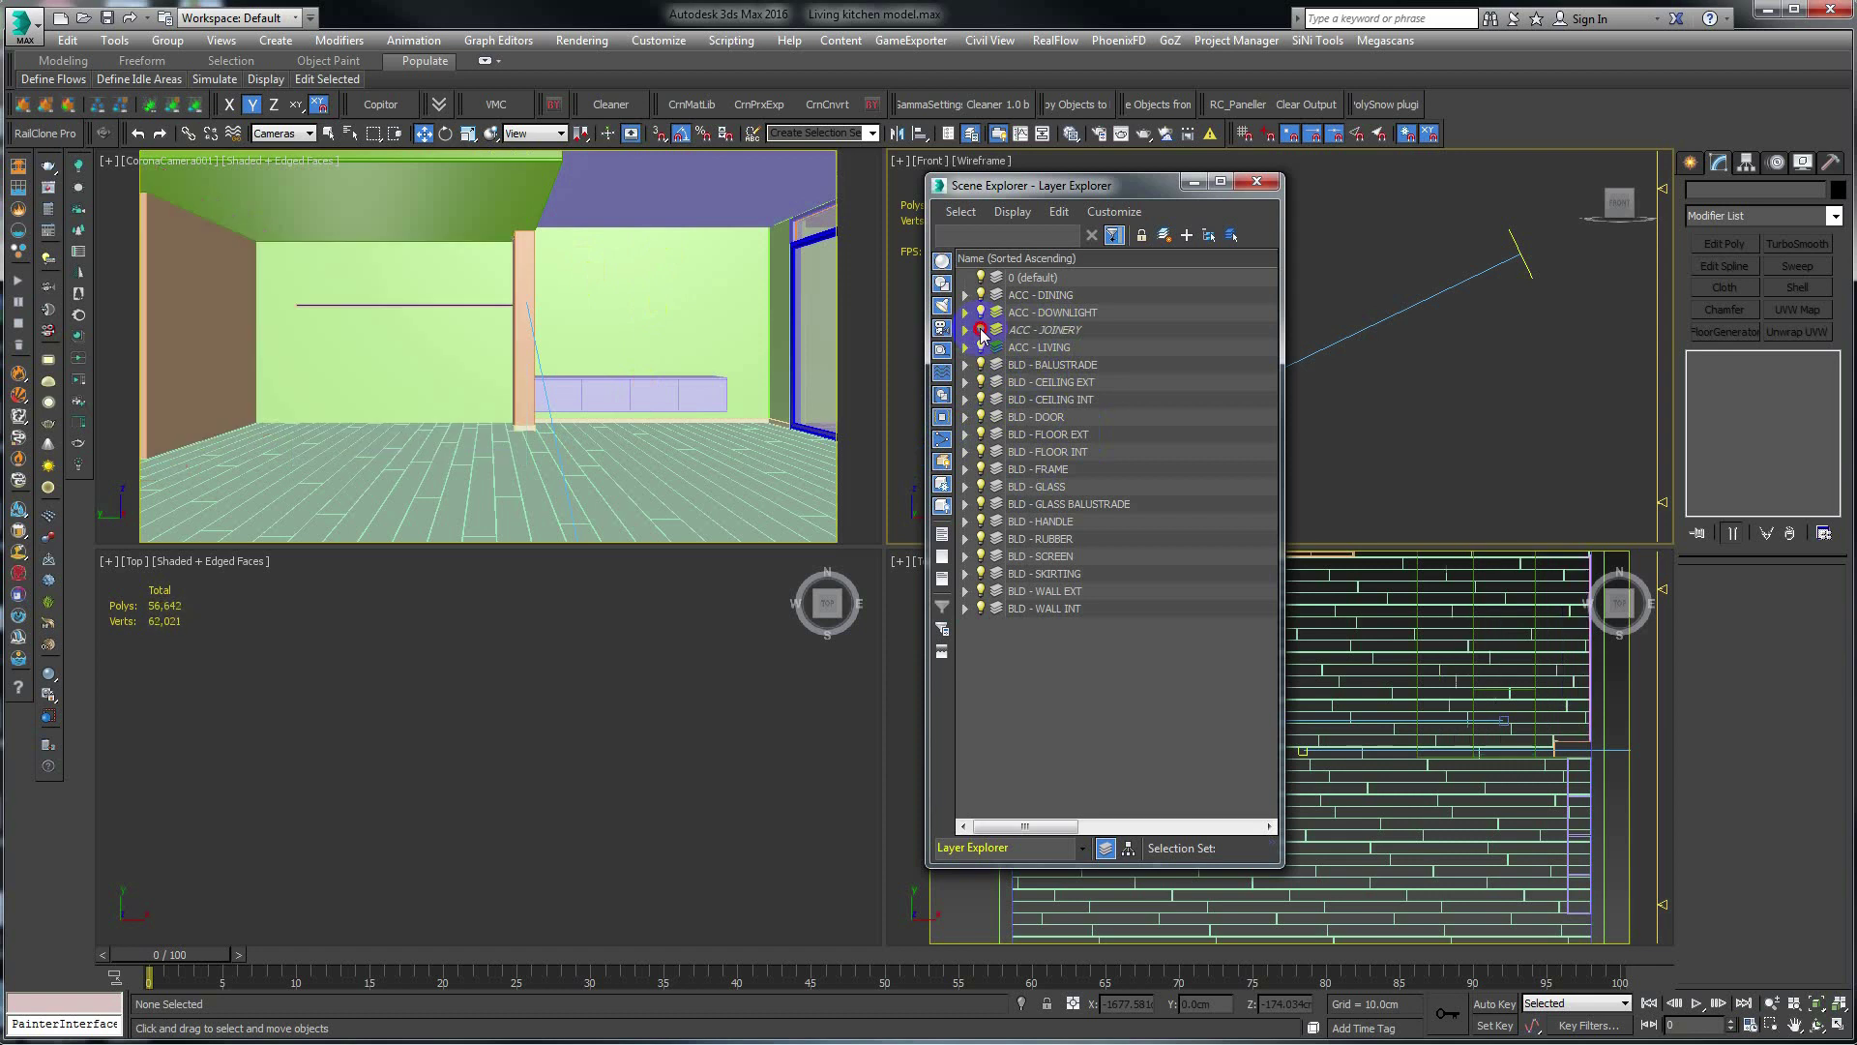
left_click(981, 330)
left_click(981, 330)
left_click(981, 330)
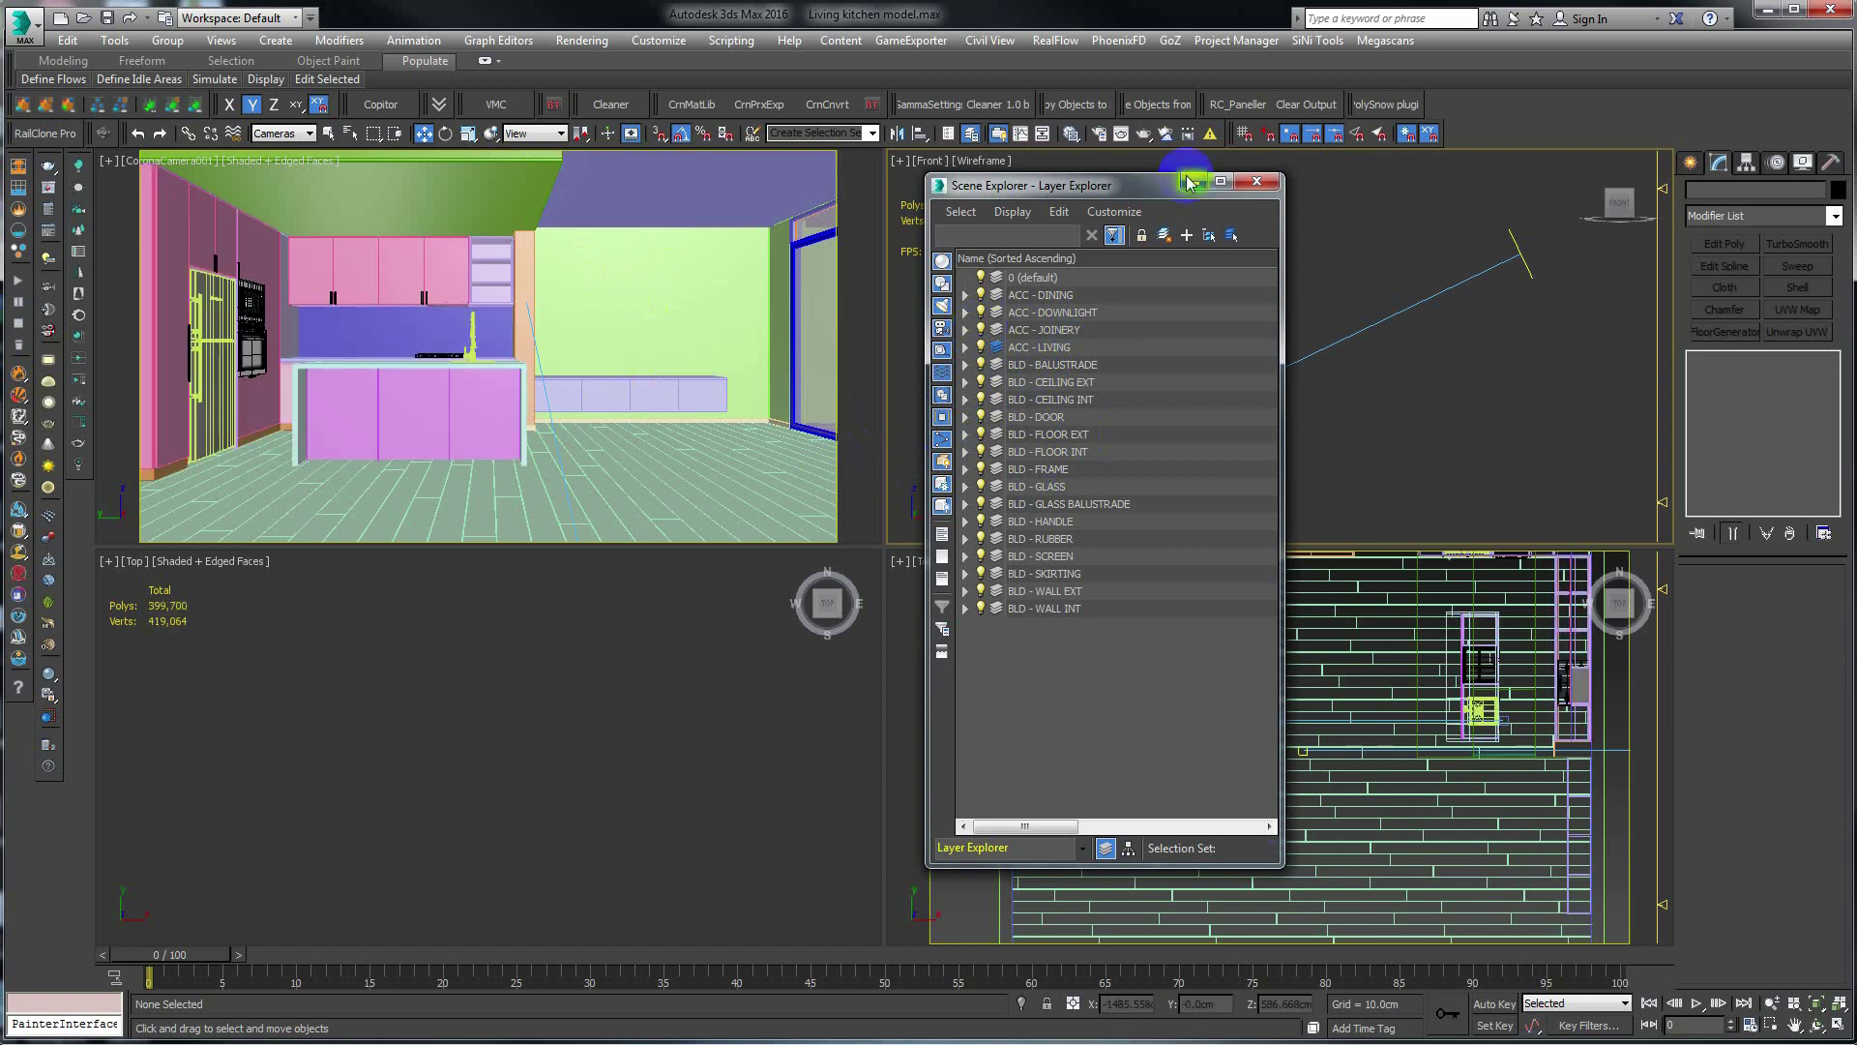
Step: Select both objects in the BLD - GLASS layer and the one in BLD - GLASS BALUSTRADE, and isolate them
left_click_drag(1126, 185, 634, 211)
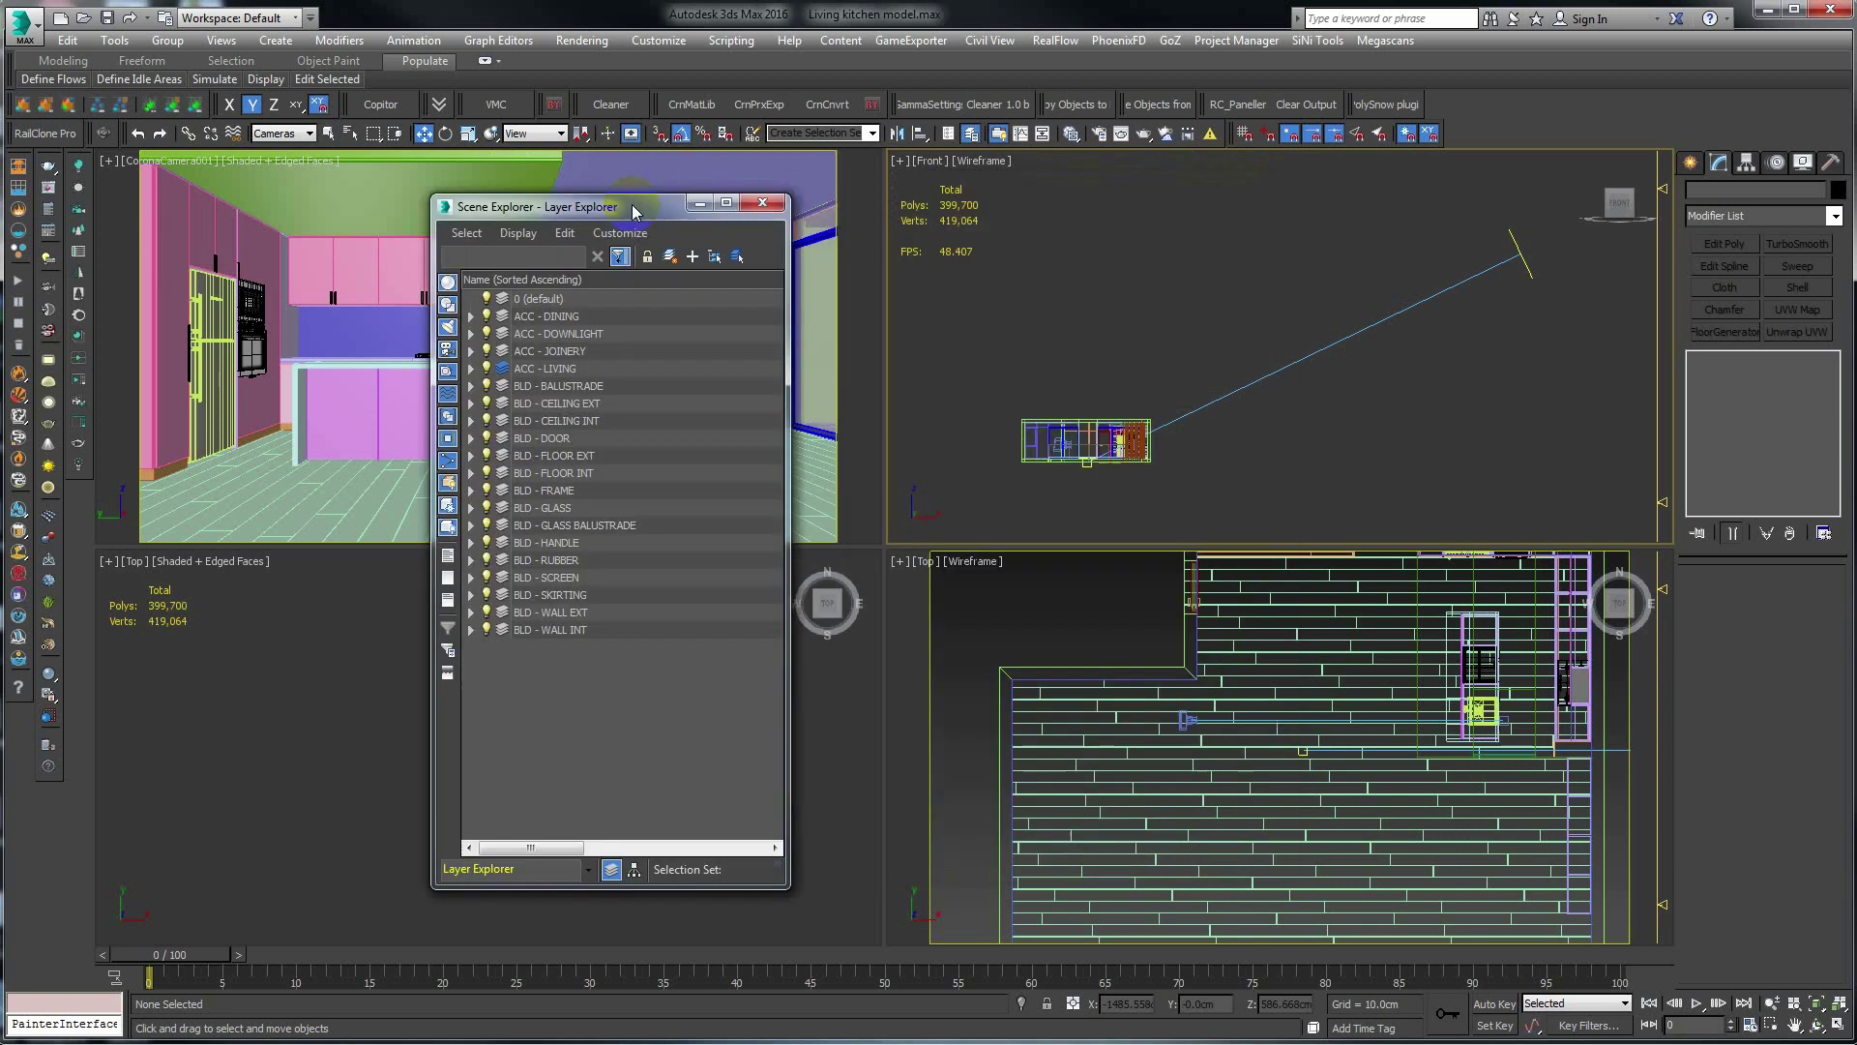
left_click(472, 526)
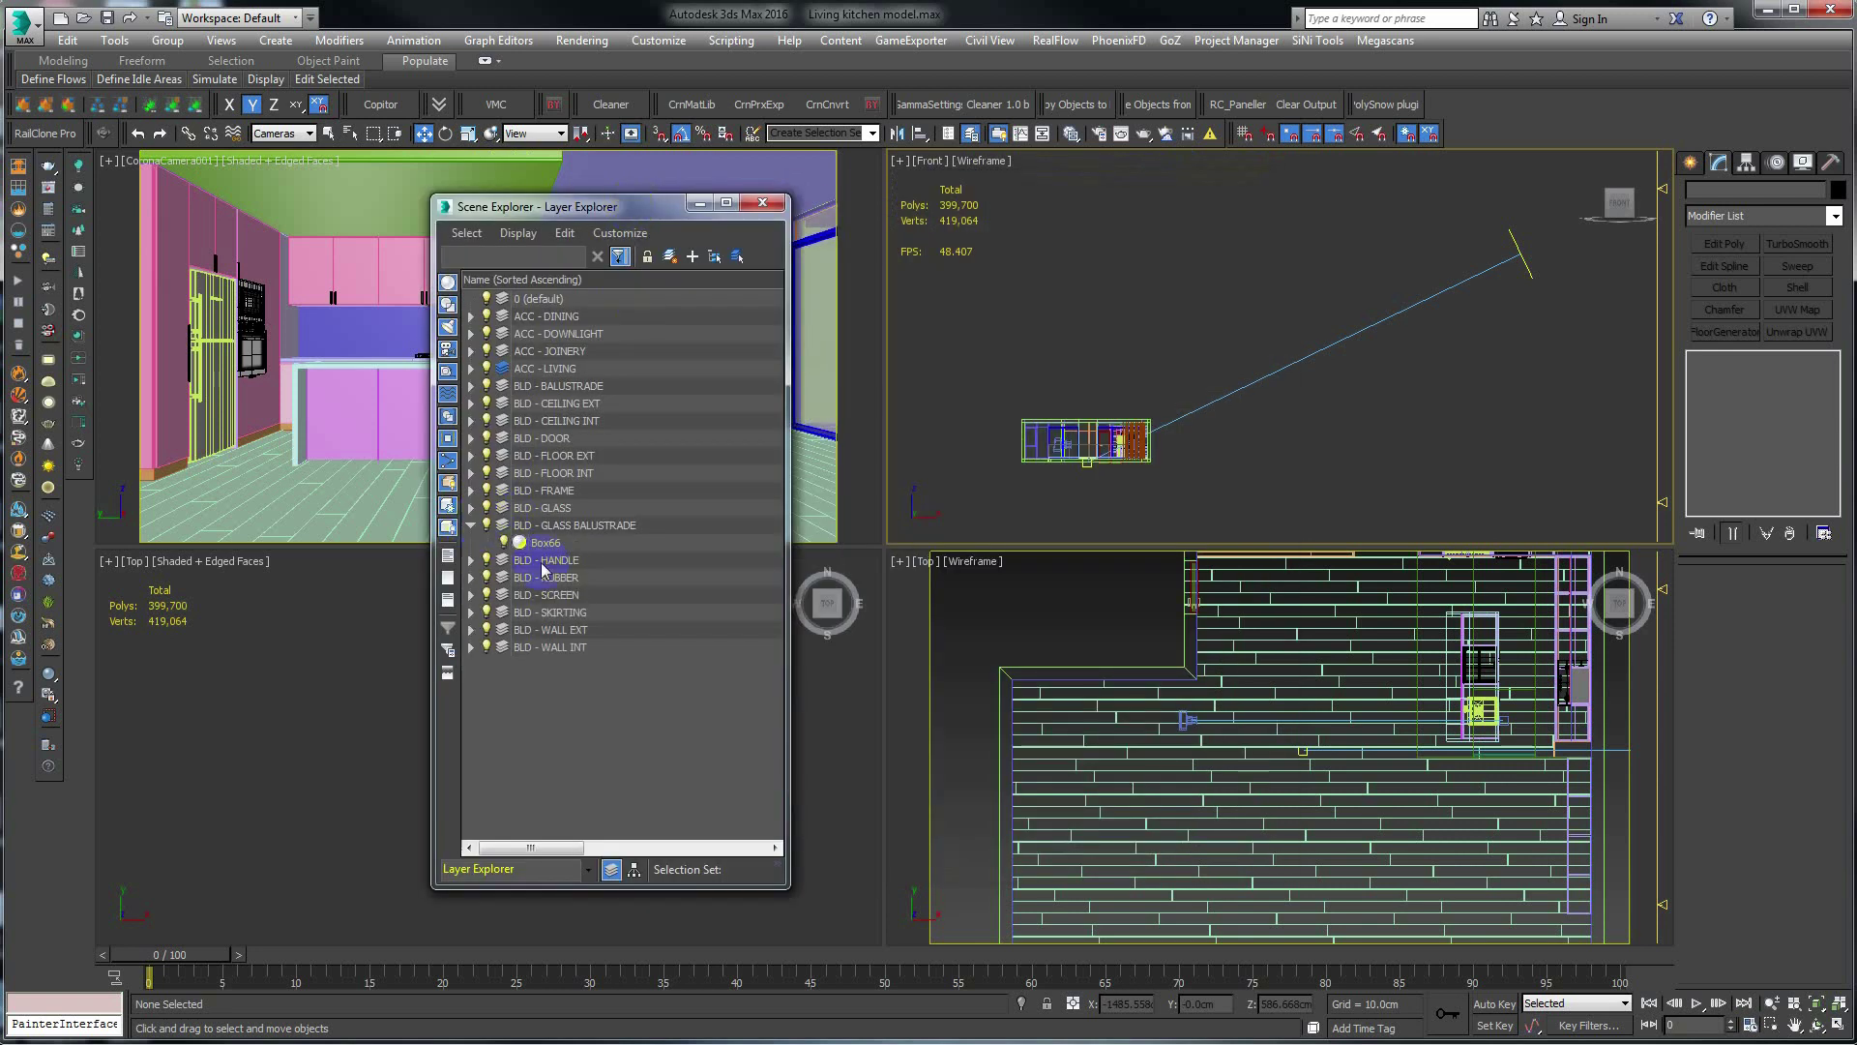
left_click(472, 508)
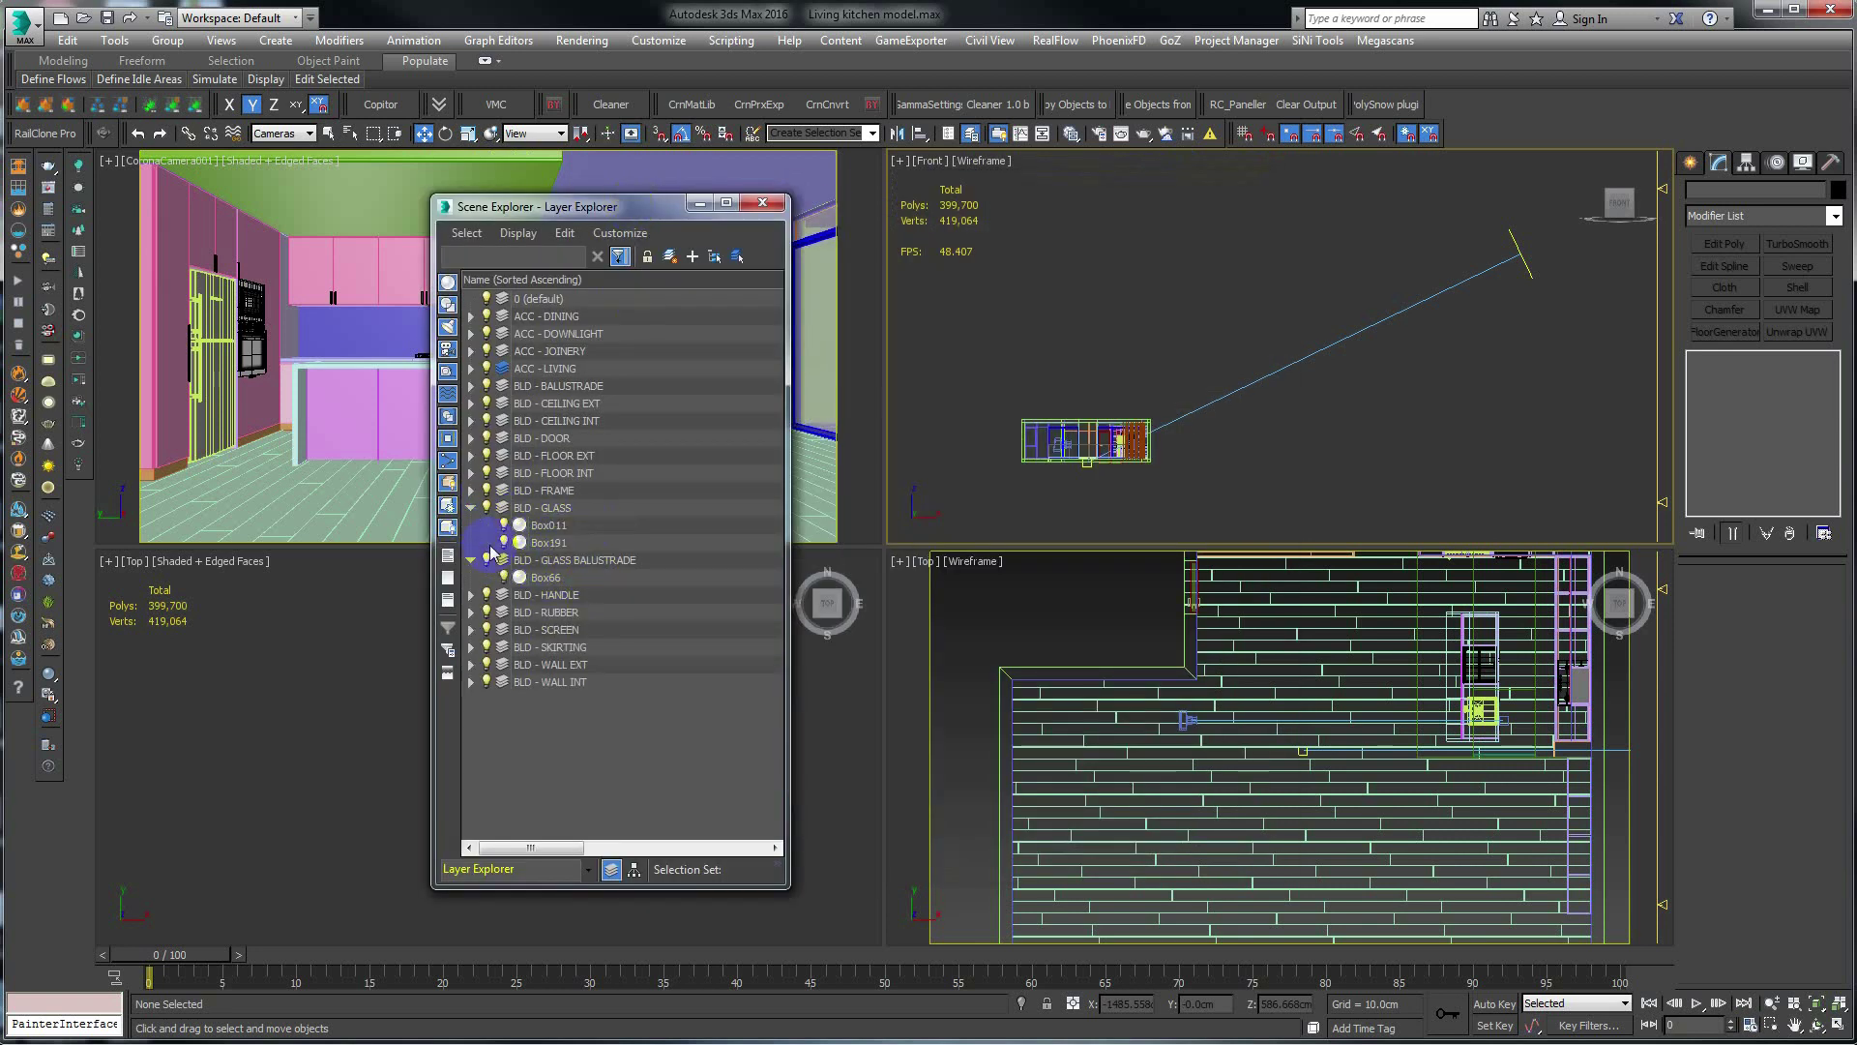
left_click(548, 528)
left_click(552, 545, "ctrl")
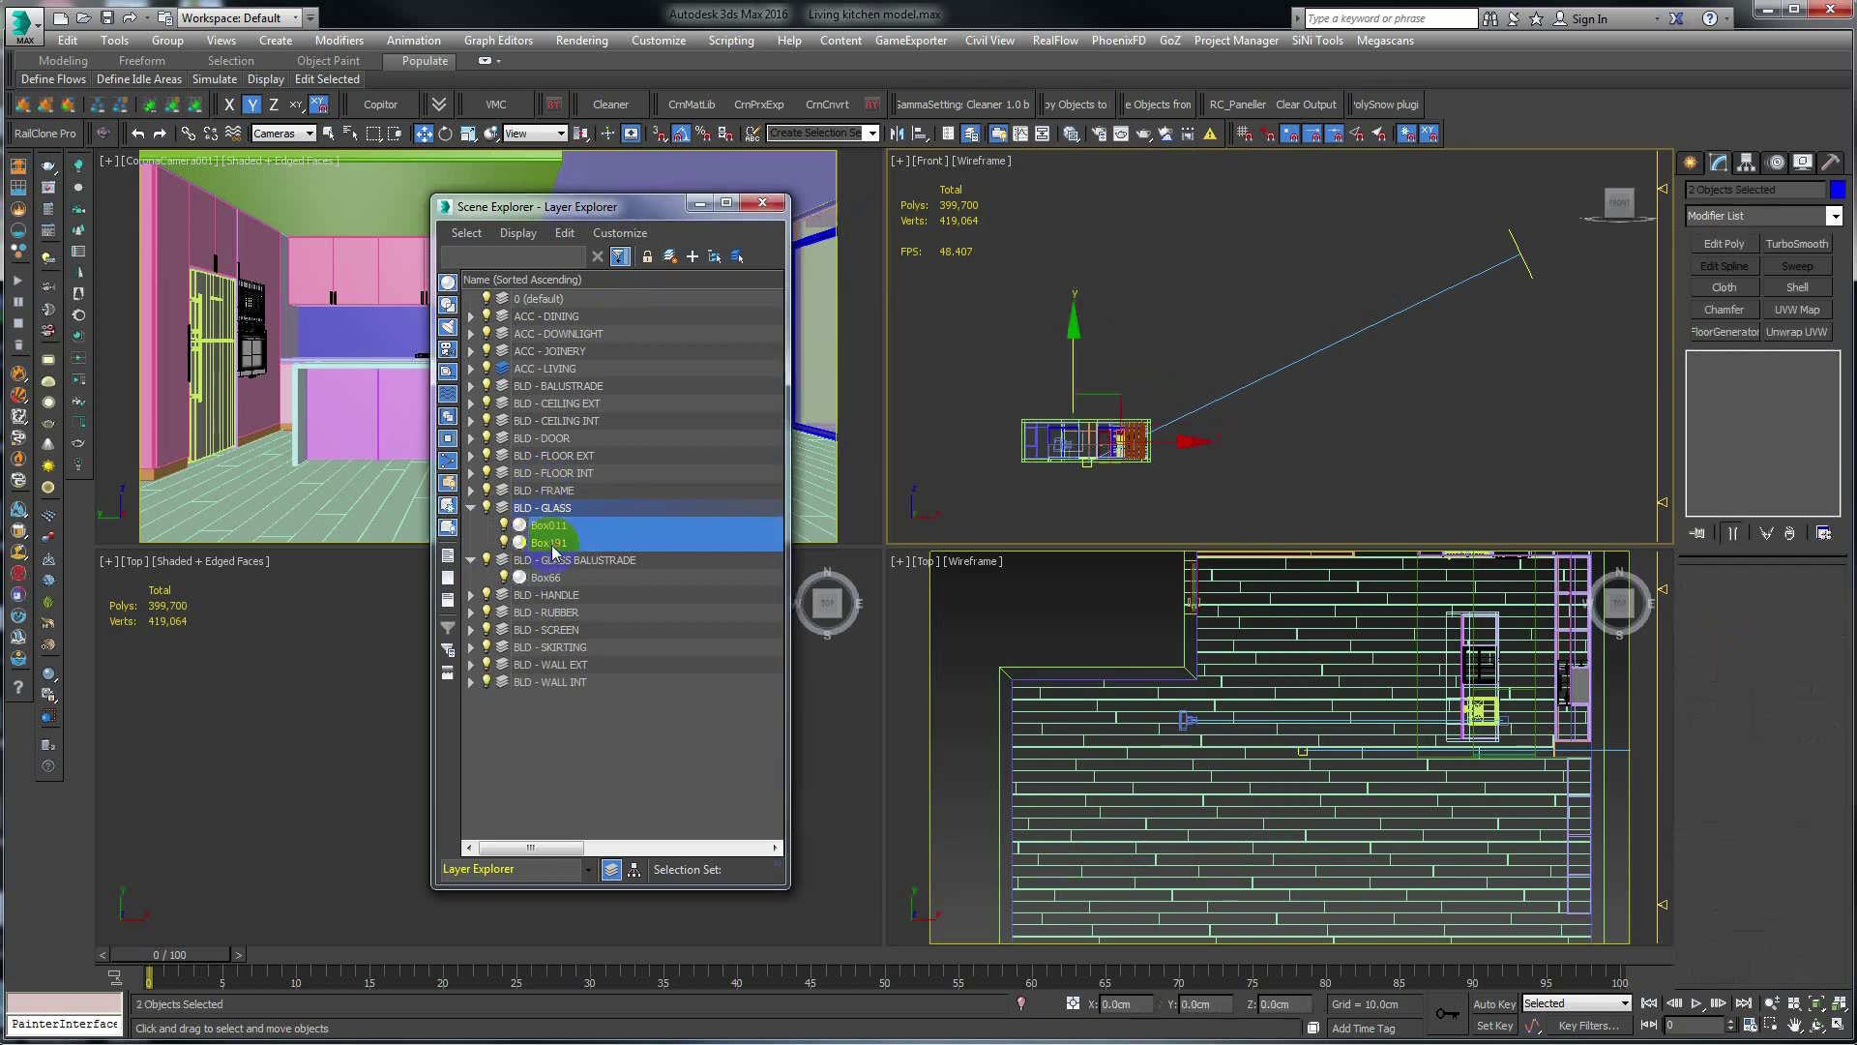
left_click(554, 534)
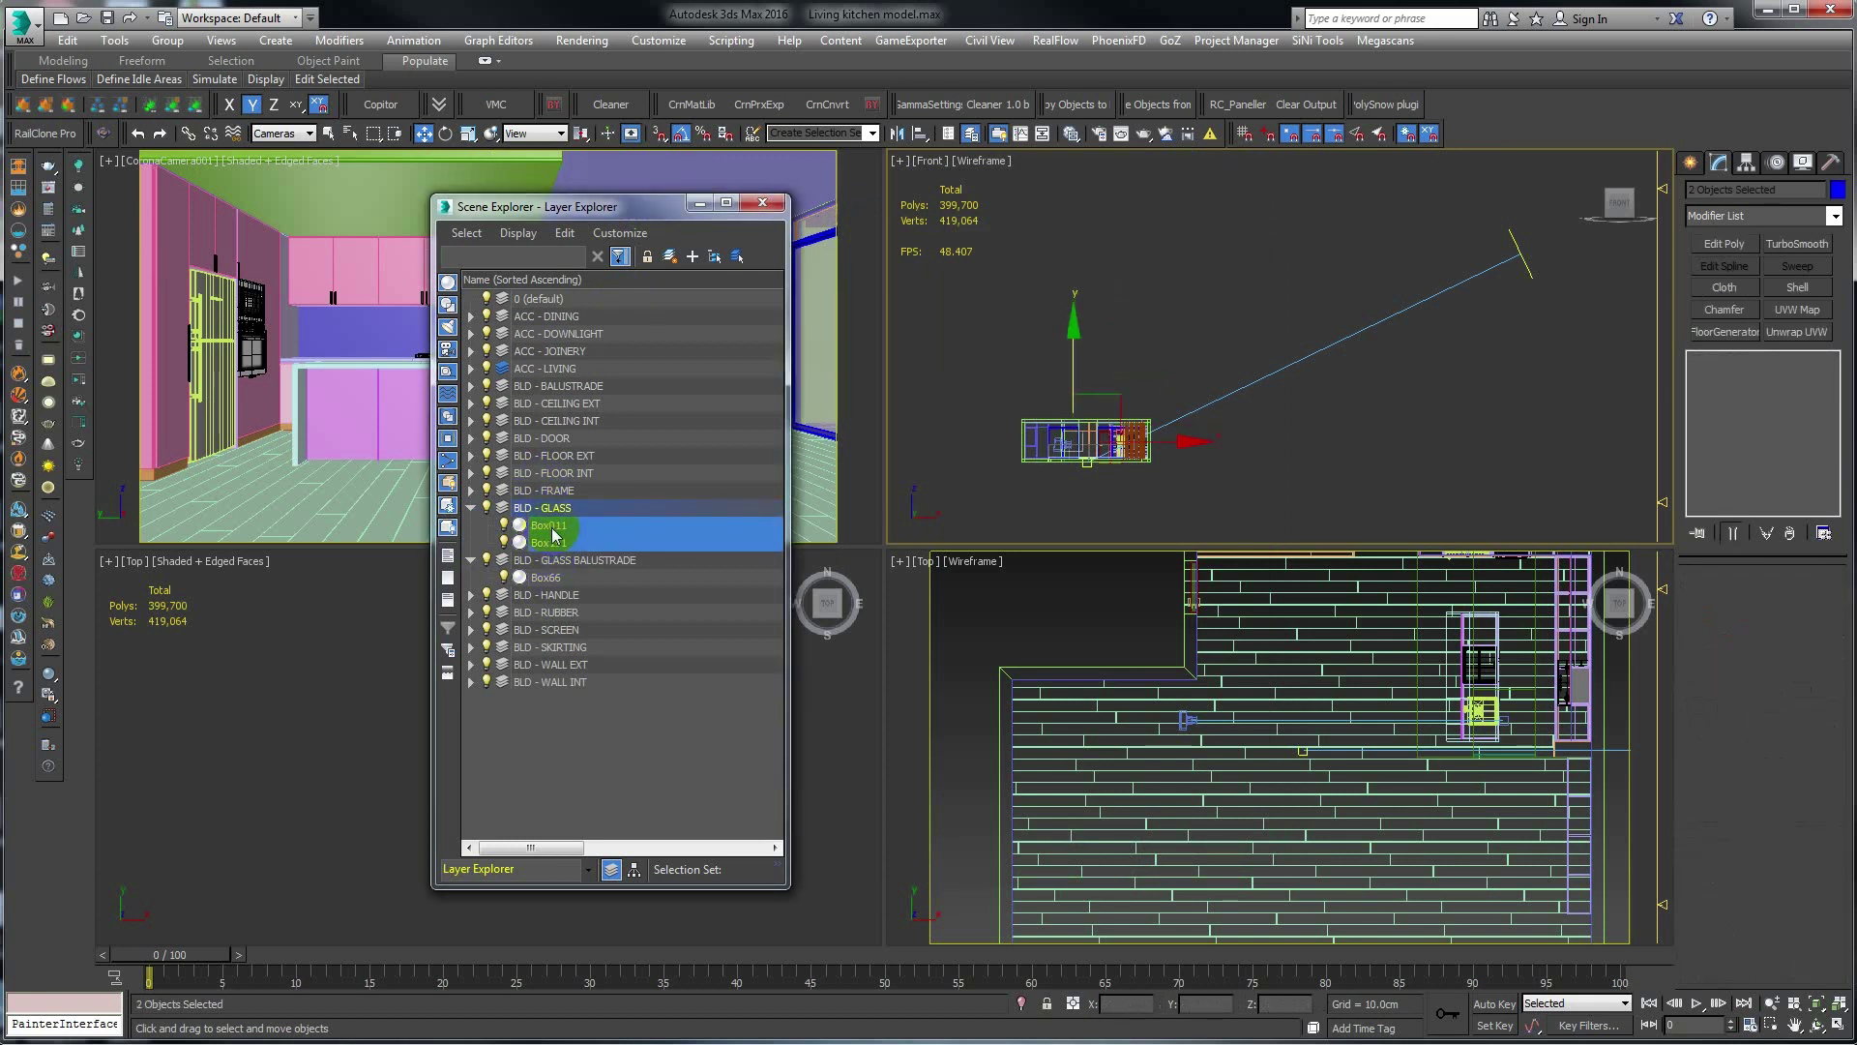
left_click(547, 578, "ctrl")
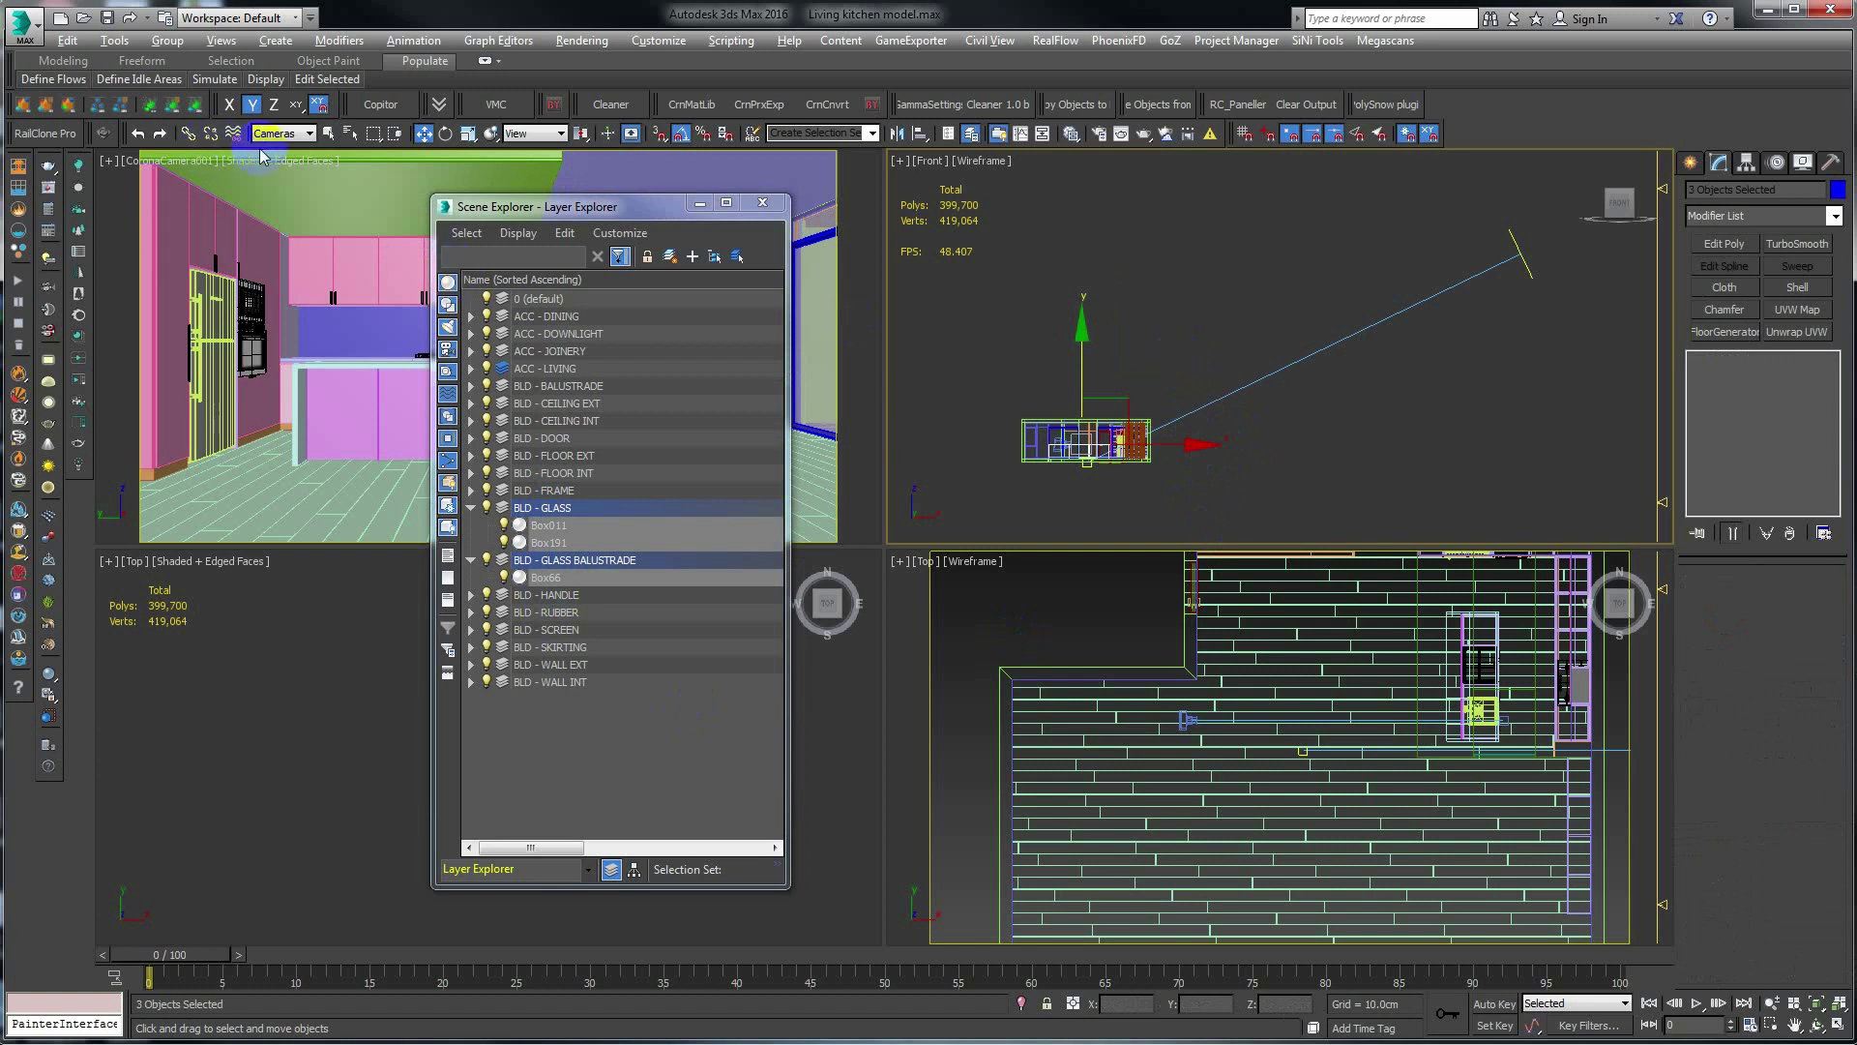
key("alt+q")
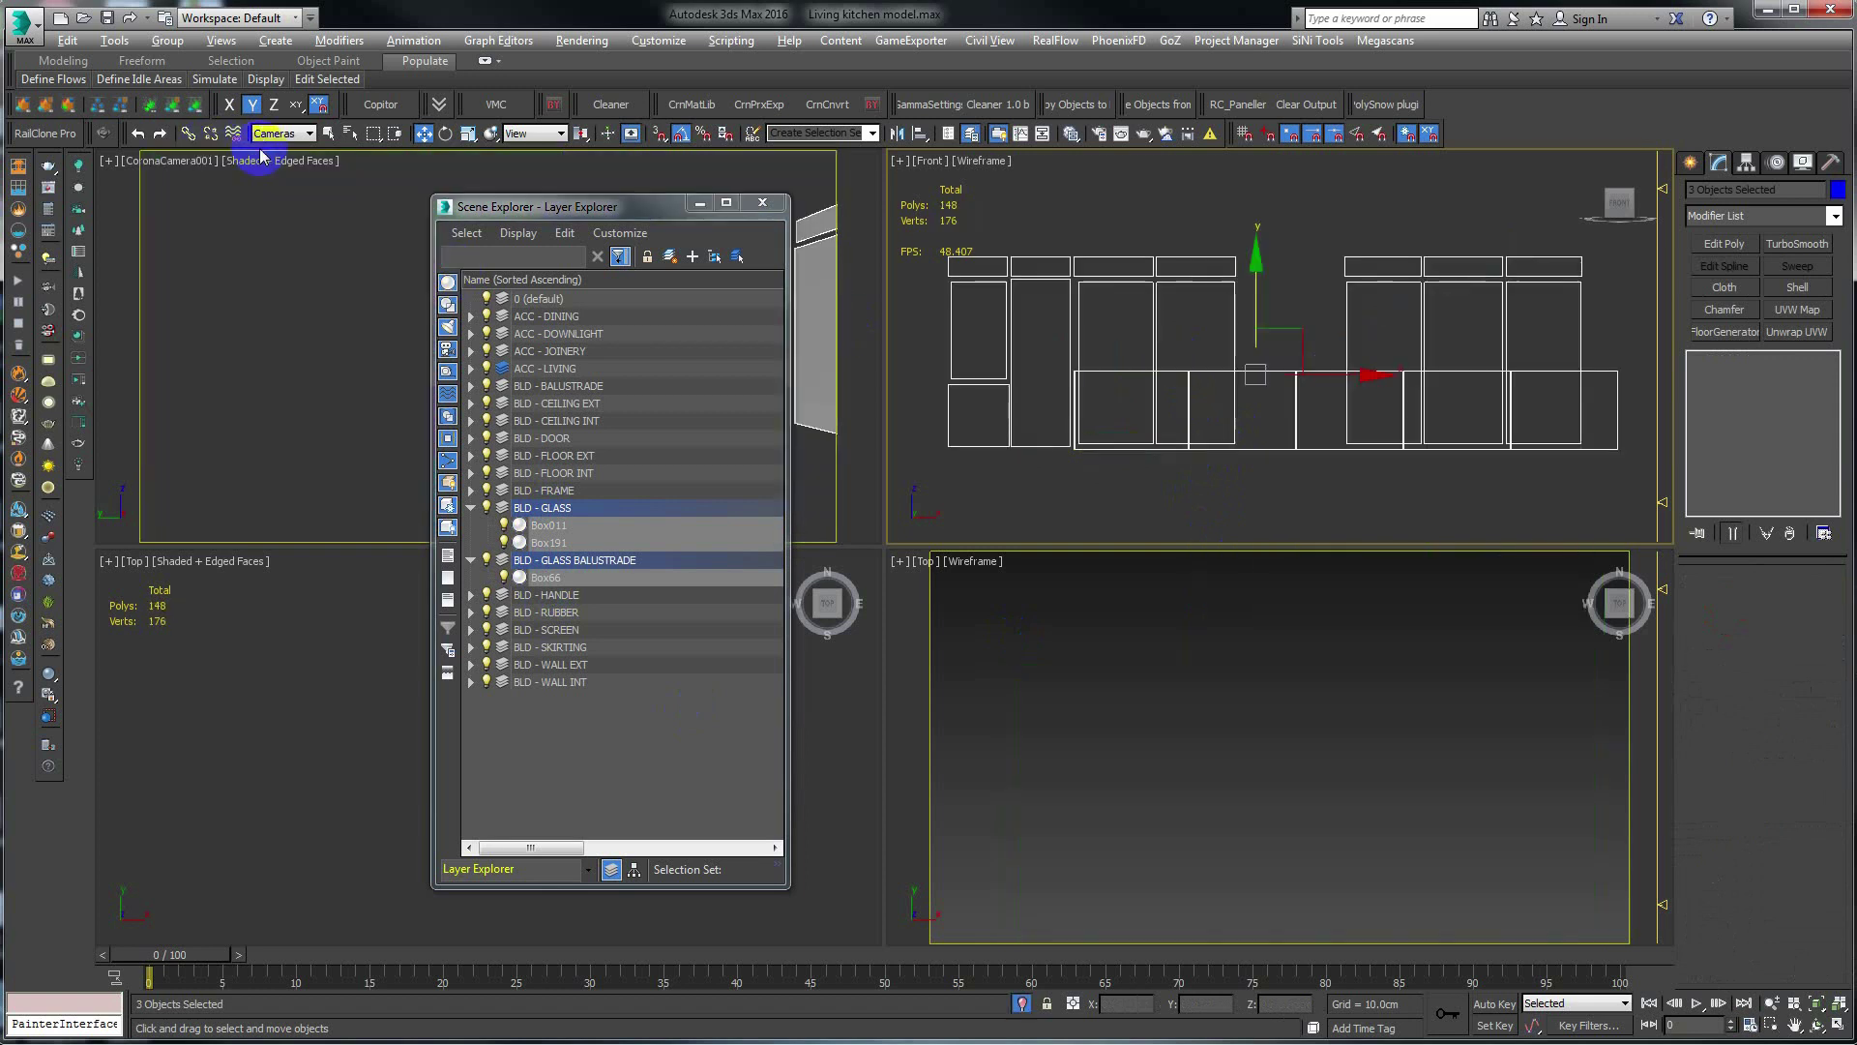
Step: Set the selection filter to All and show the isolated glass objects in a maximized perspective view
left_click(309, 133)
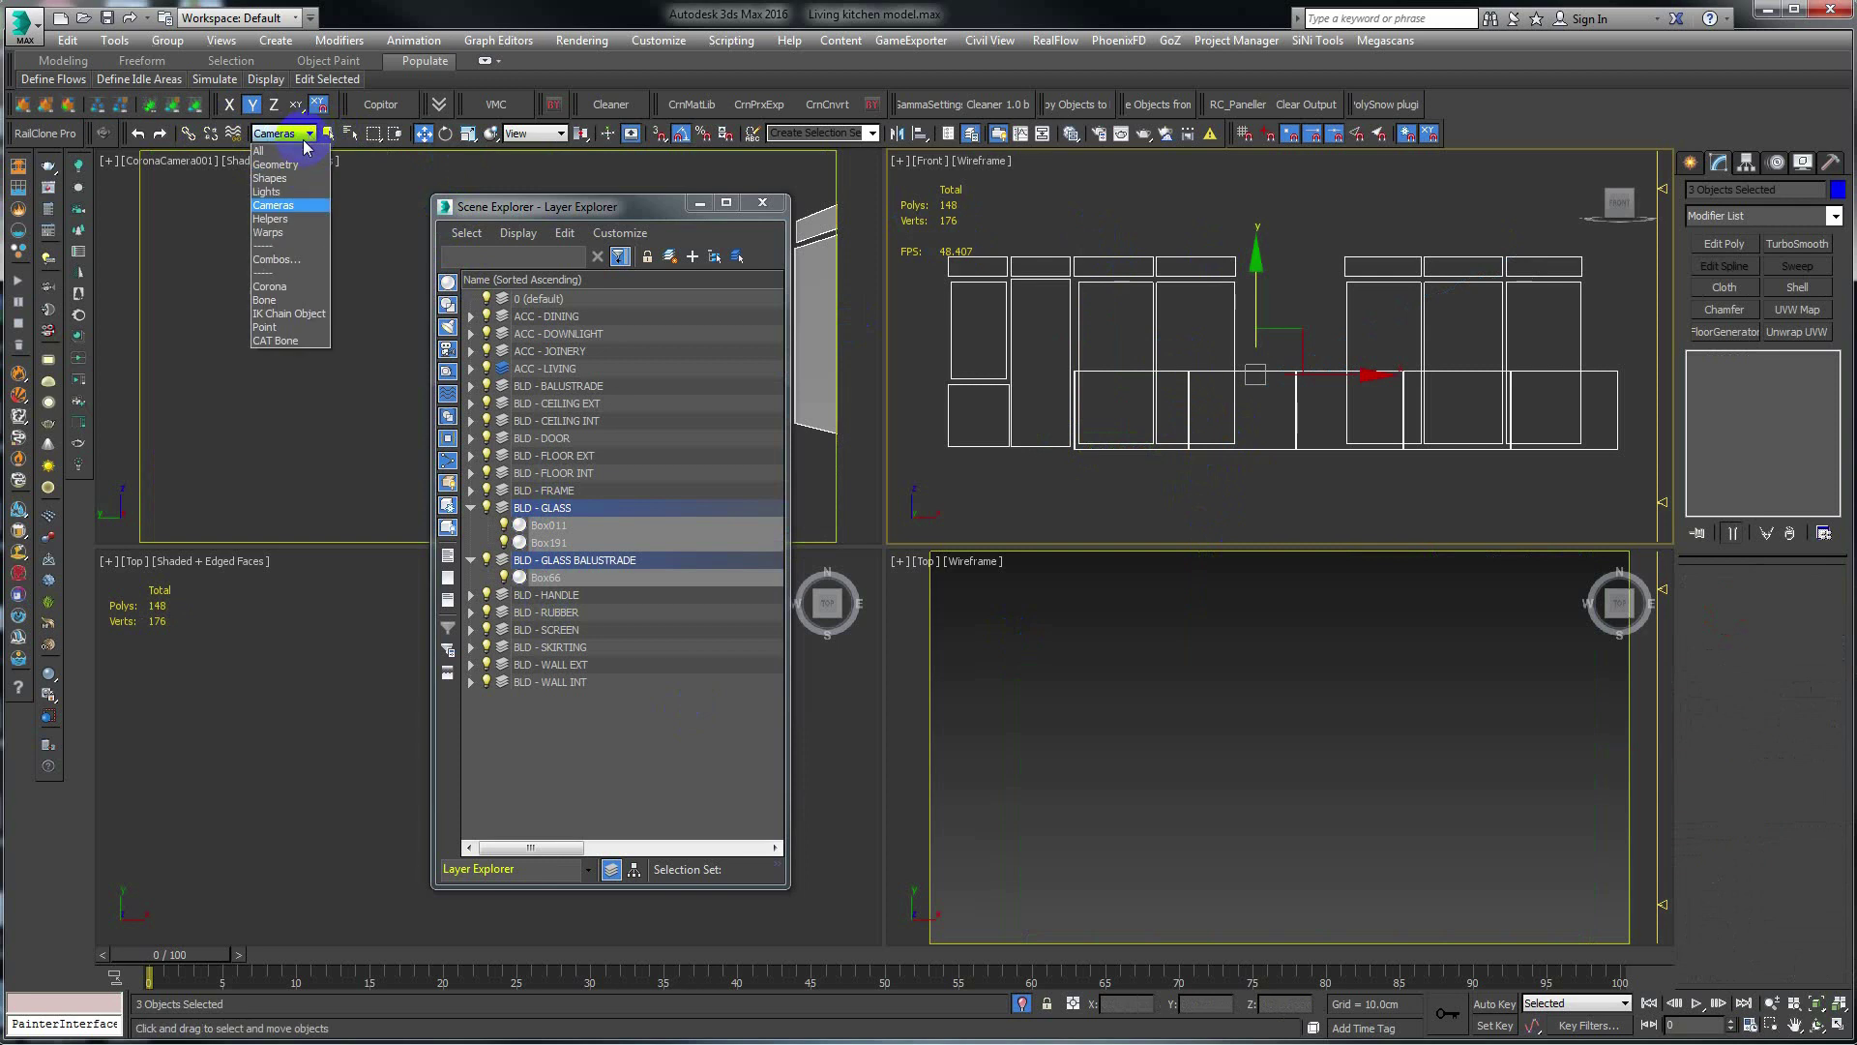
left_click(286, 144)
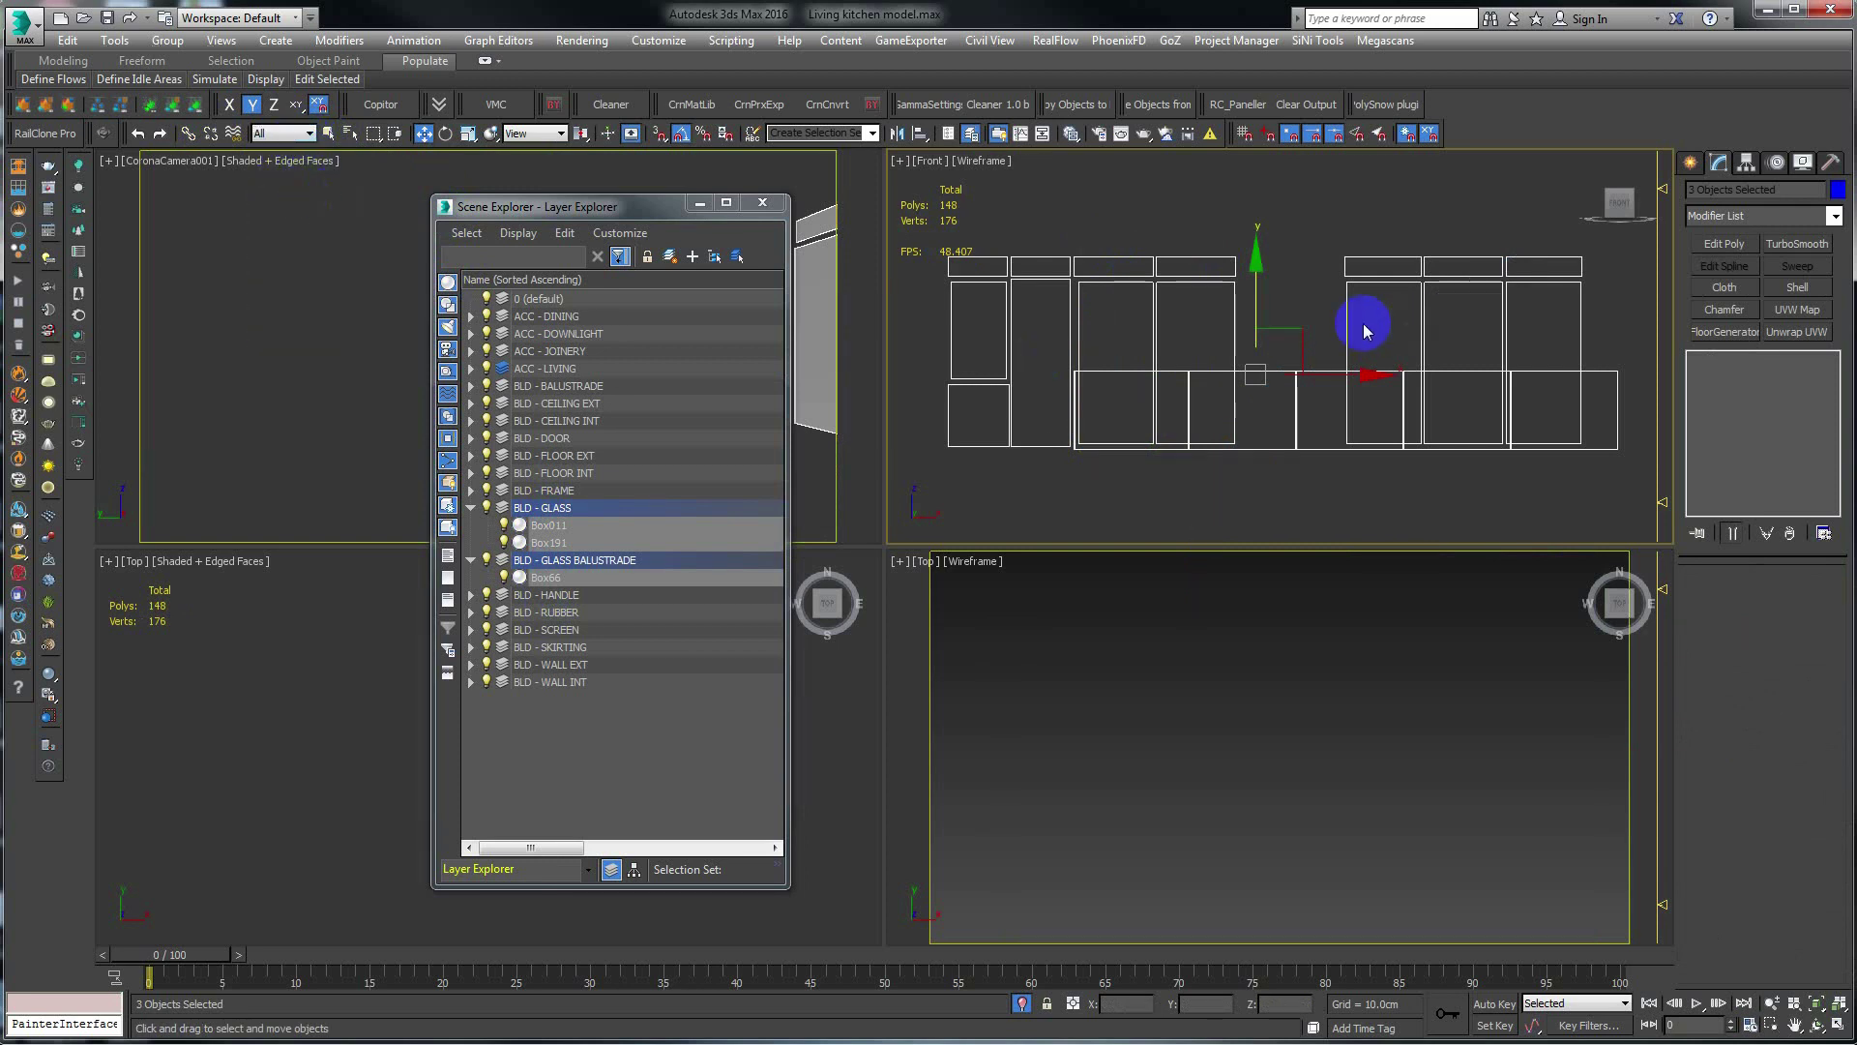
key("p")
key("z")
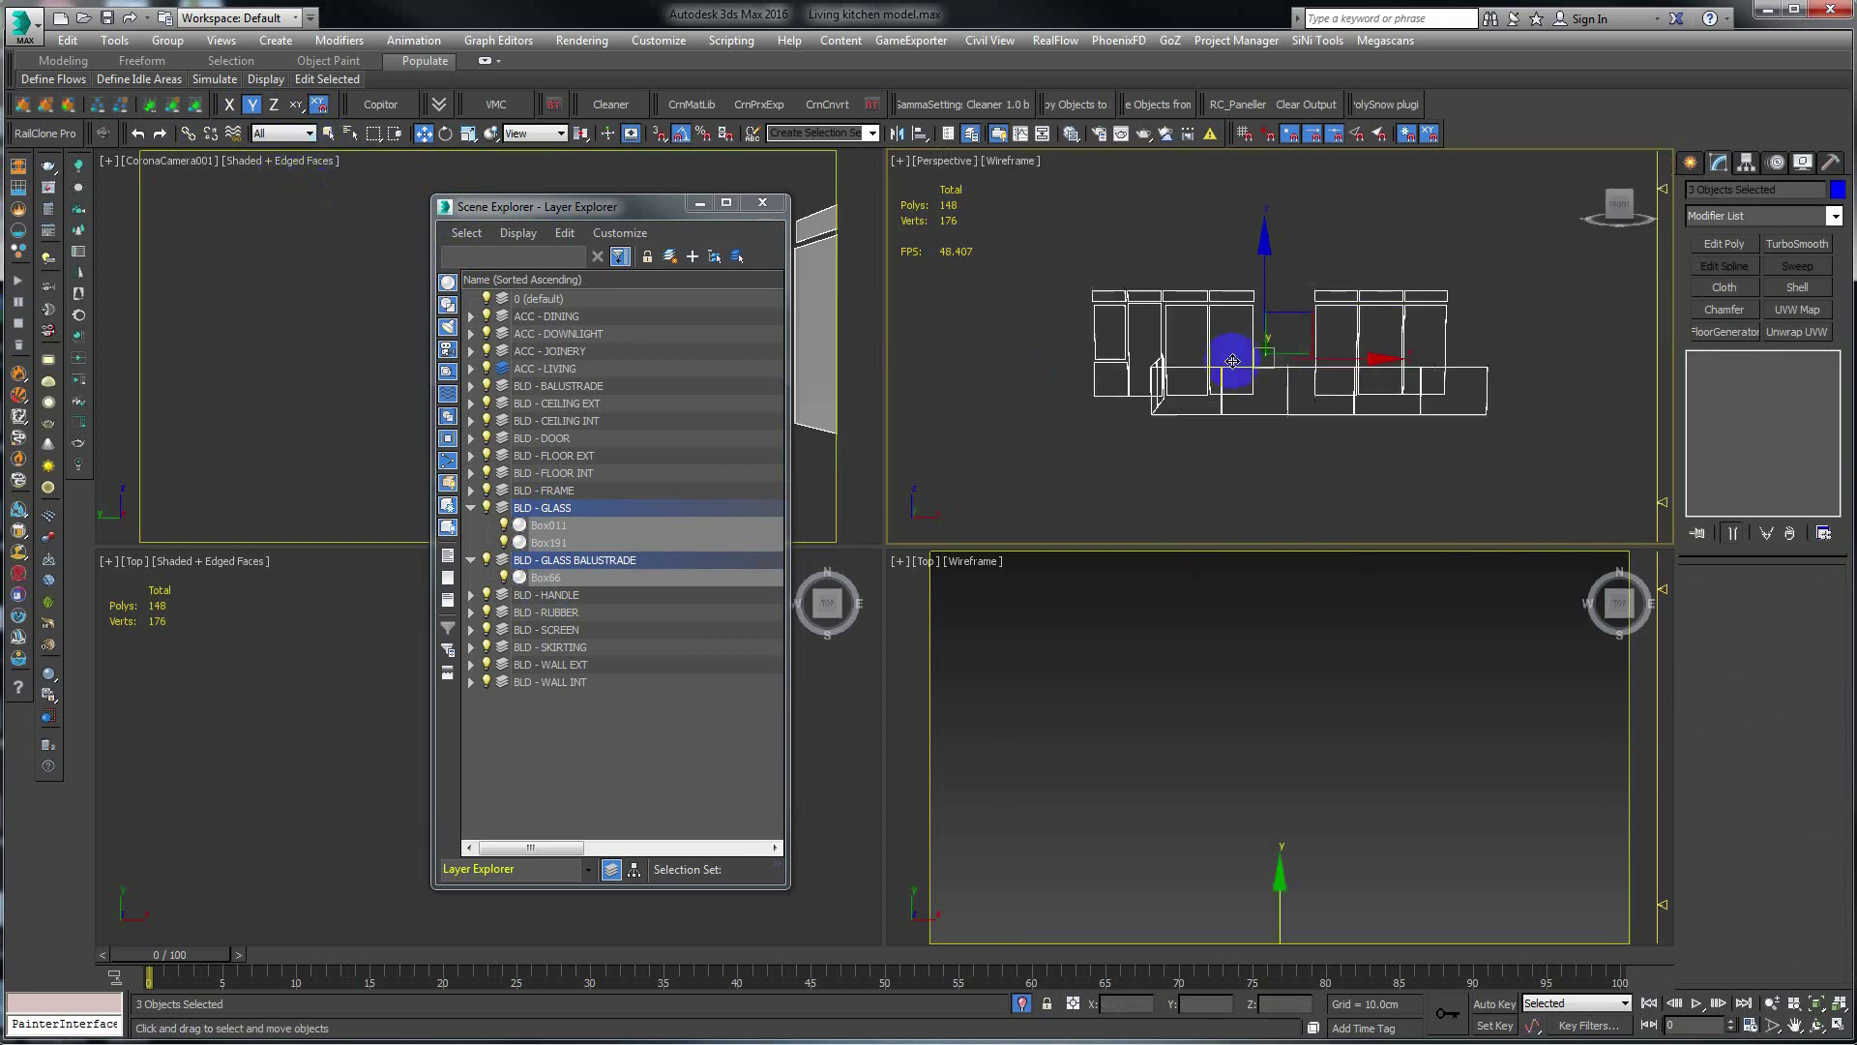
middle_click_drag(1232, 357, 1313, 406, "alt")
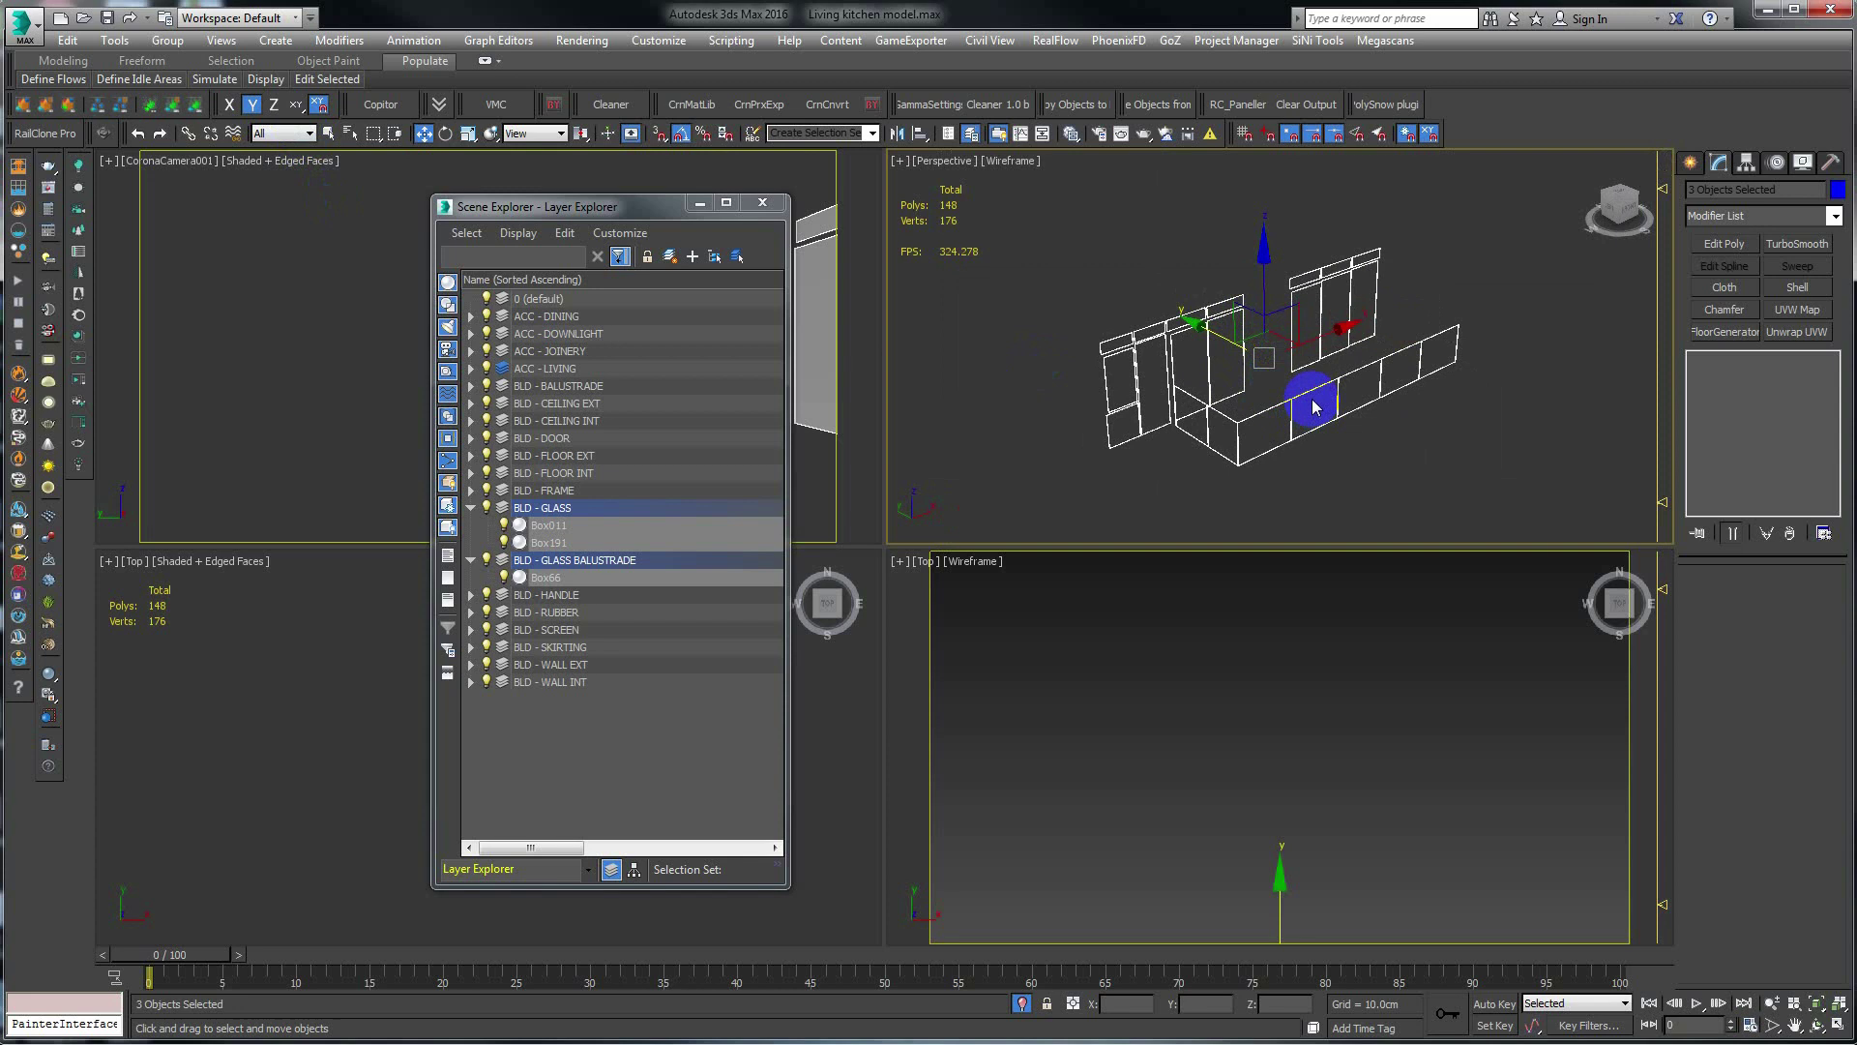
key("alt+w")
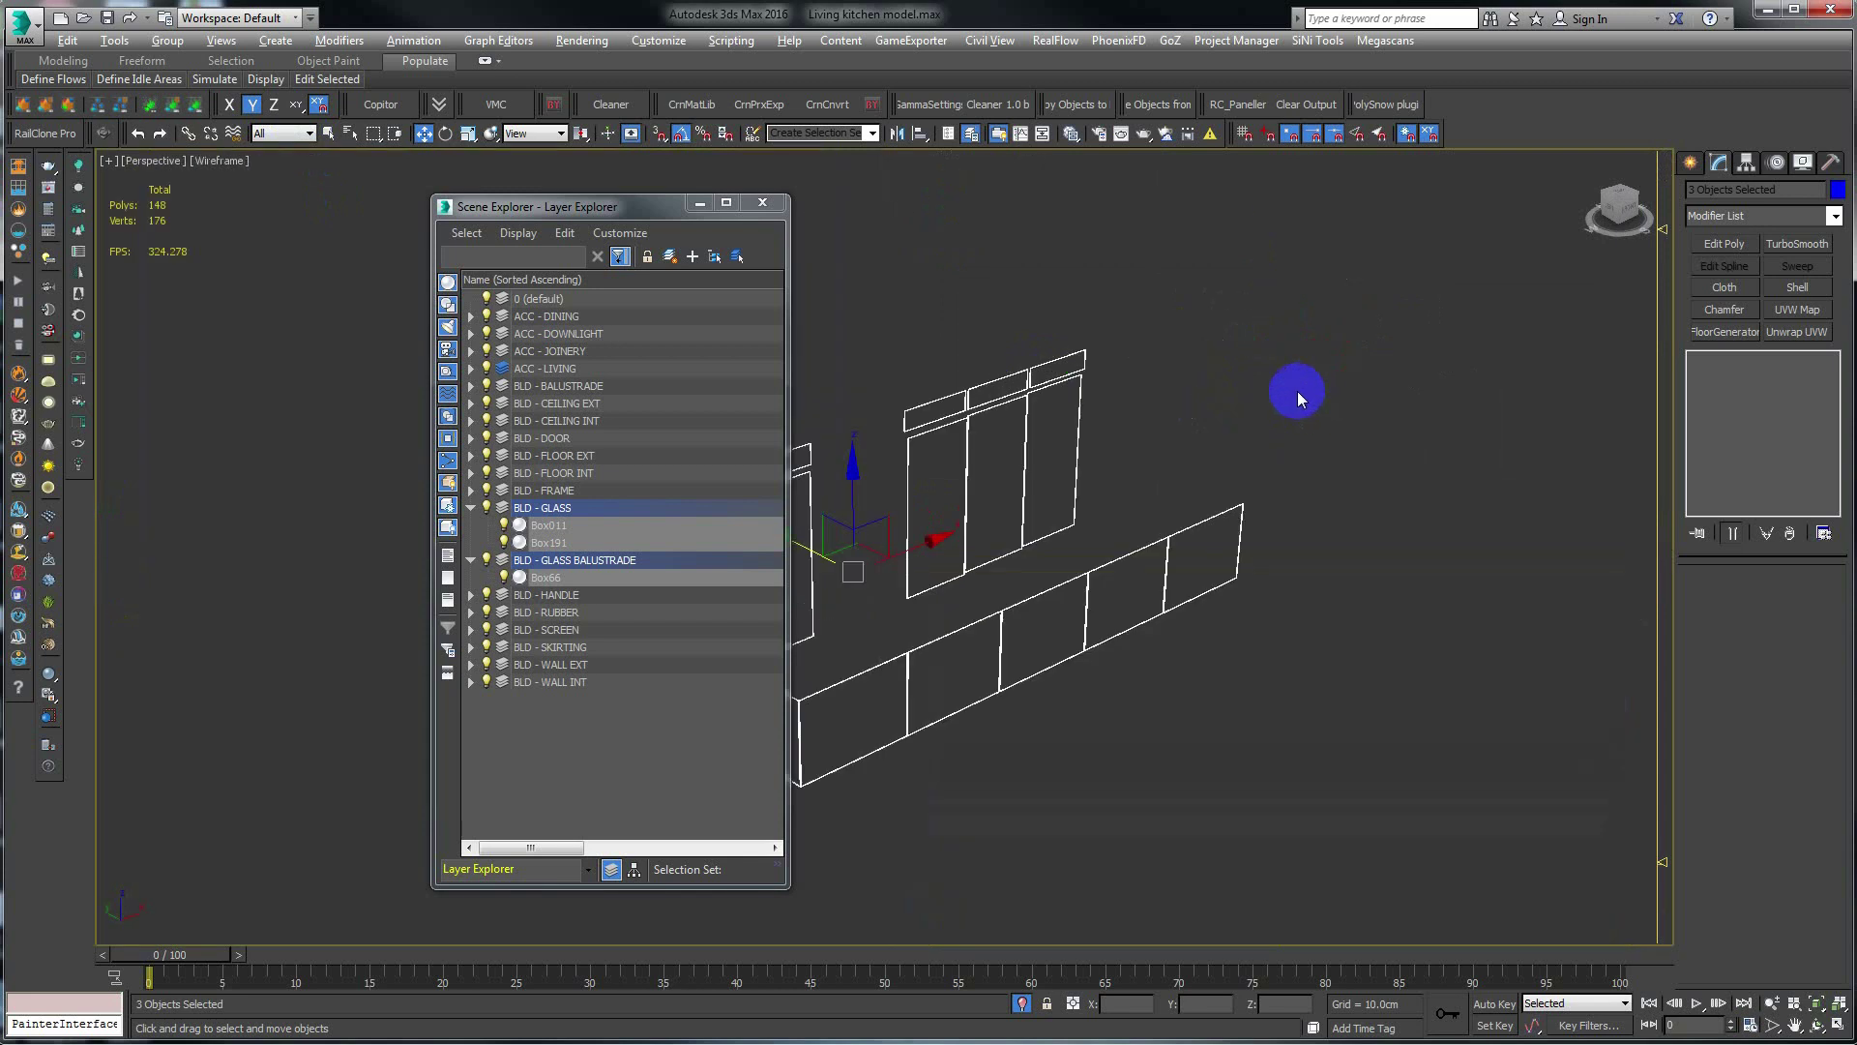
Step: Close the Layer Explorer so the isolated glass objects are unobstructed
left_click_drag(580, 207, 270, 214)
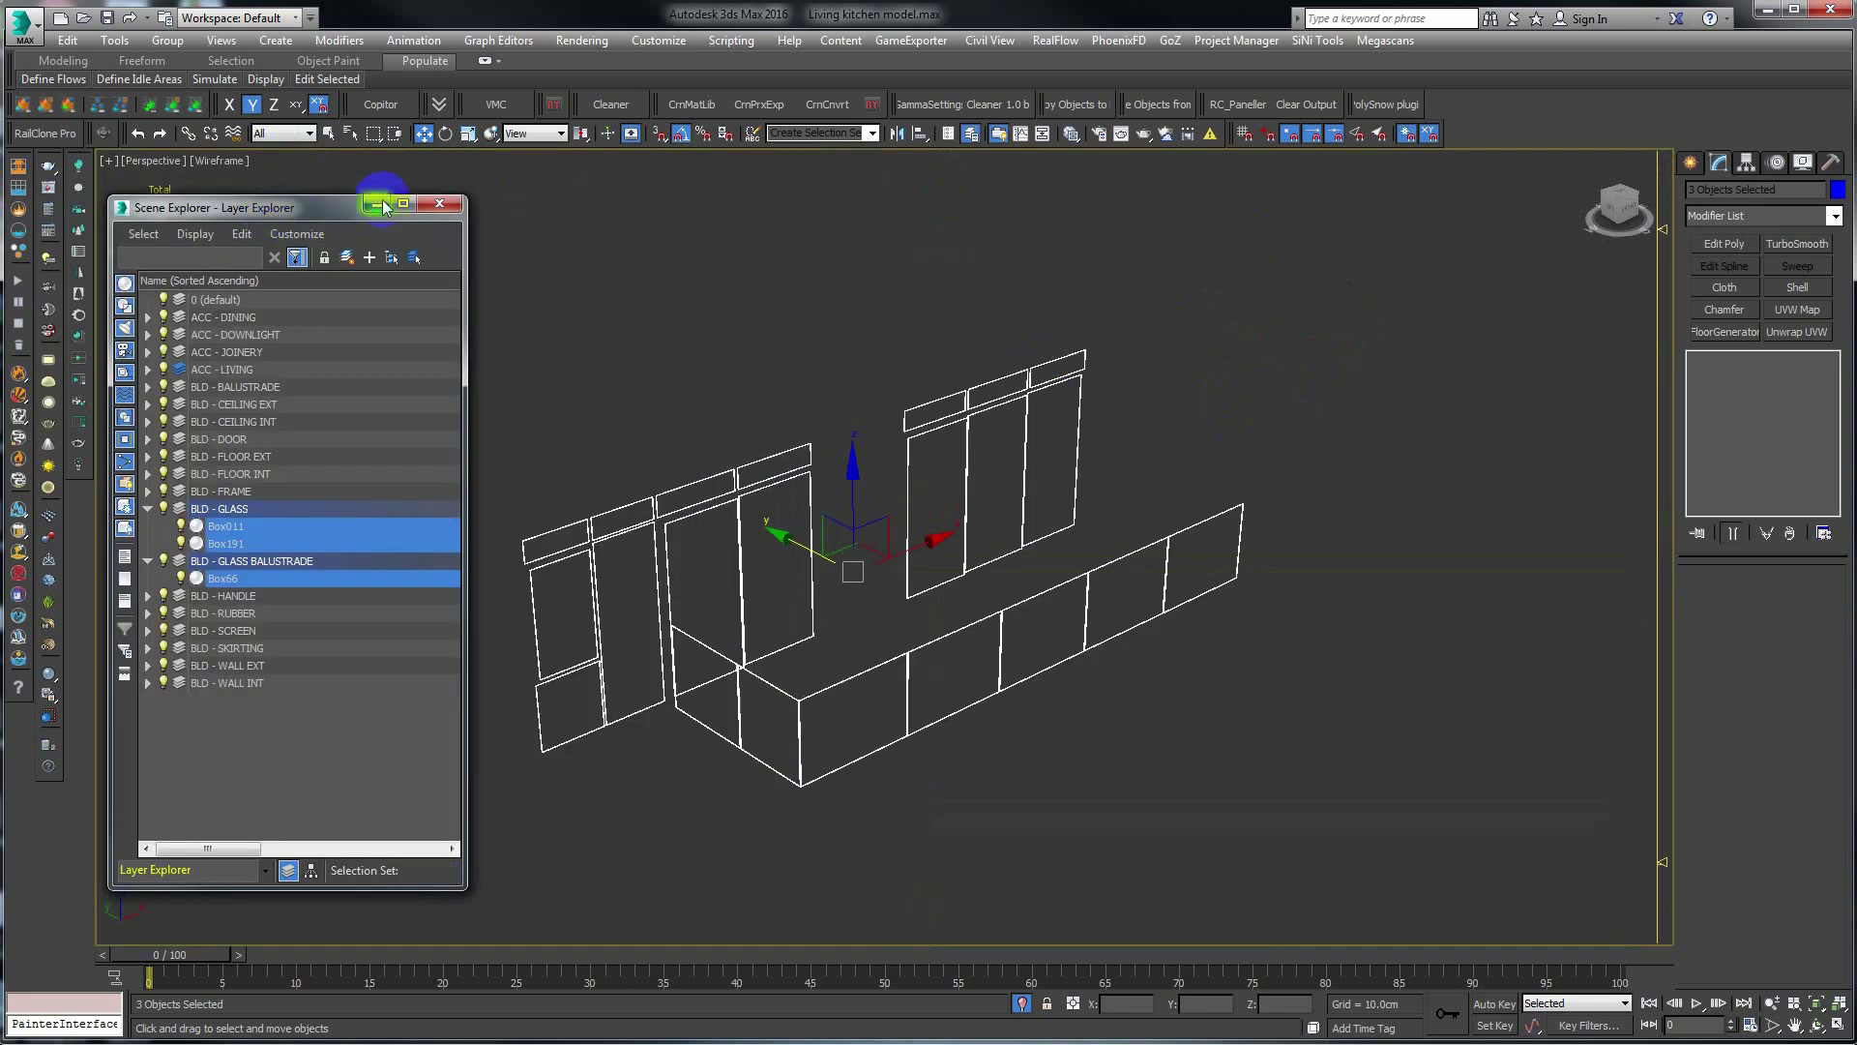
left_click(441, 205)
middle_click_drag(872, 391, 911, 384)
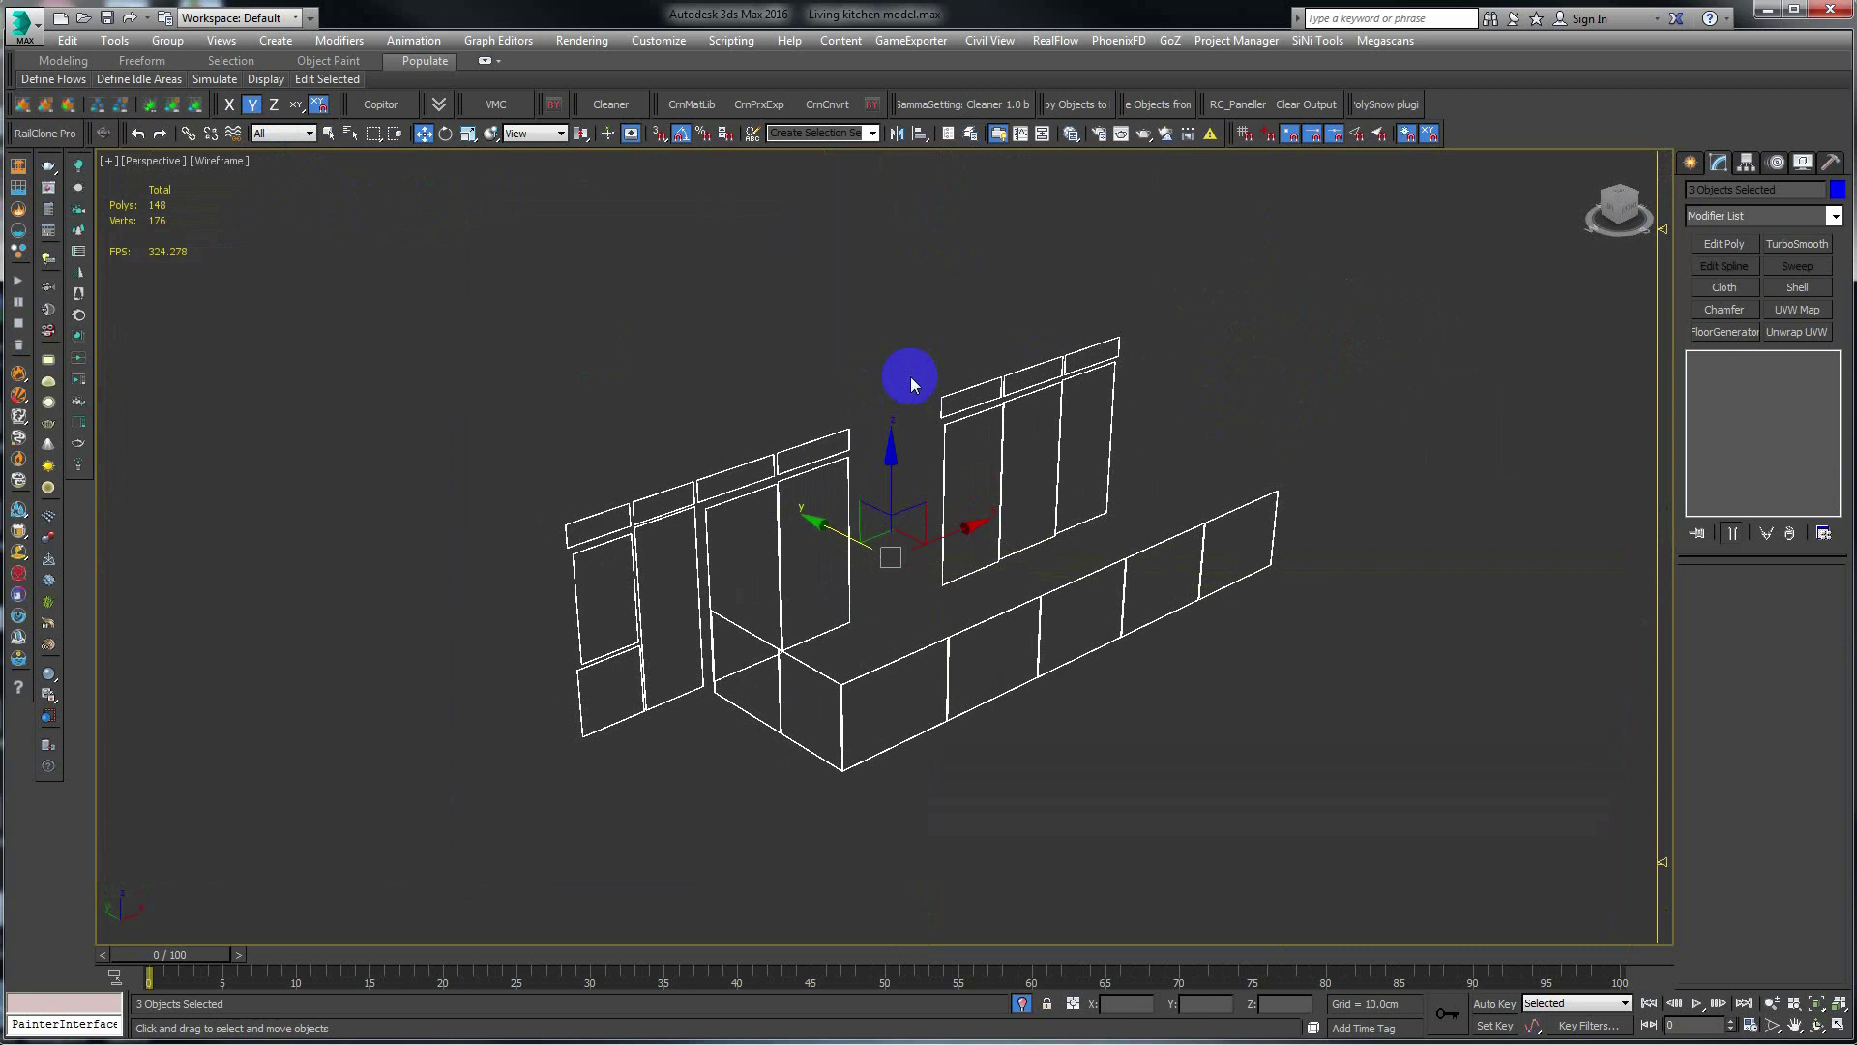
Step: Open the Slate Material Editor and add a new CoronaMtl beside the glass clear material
left_click(1072, 135)
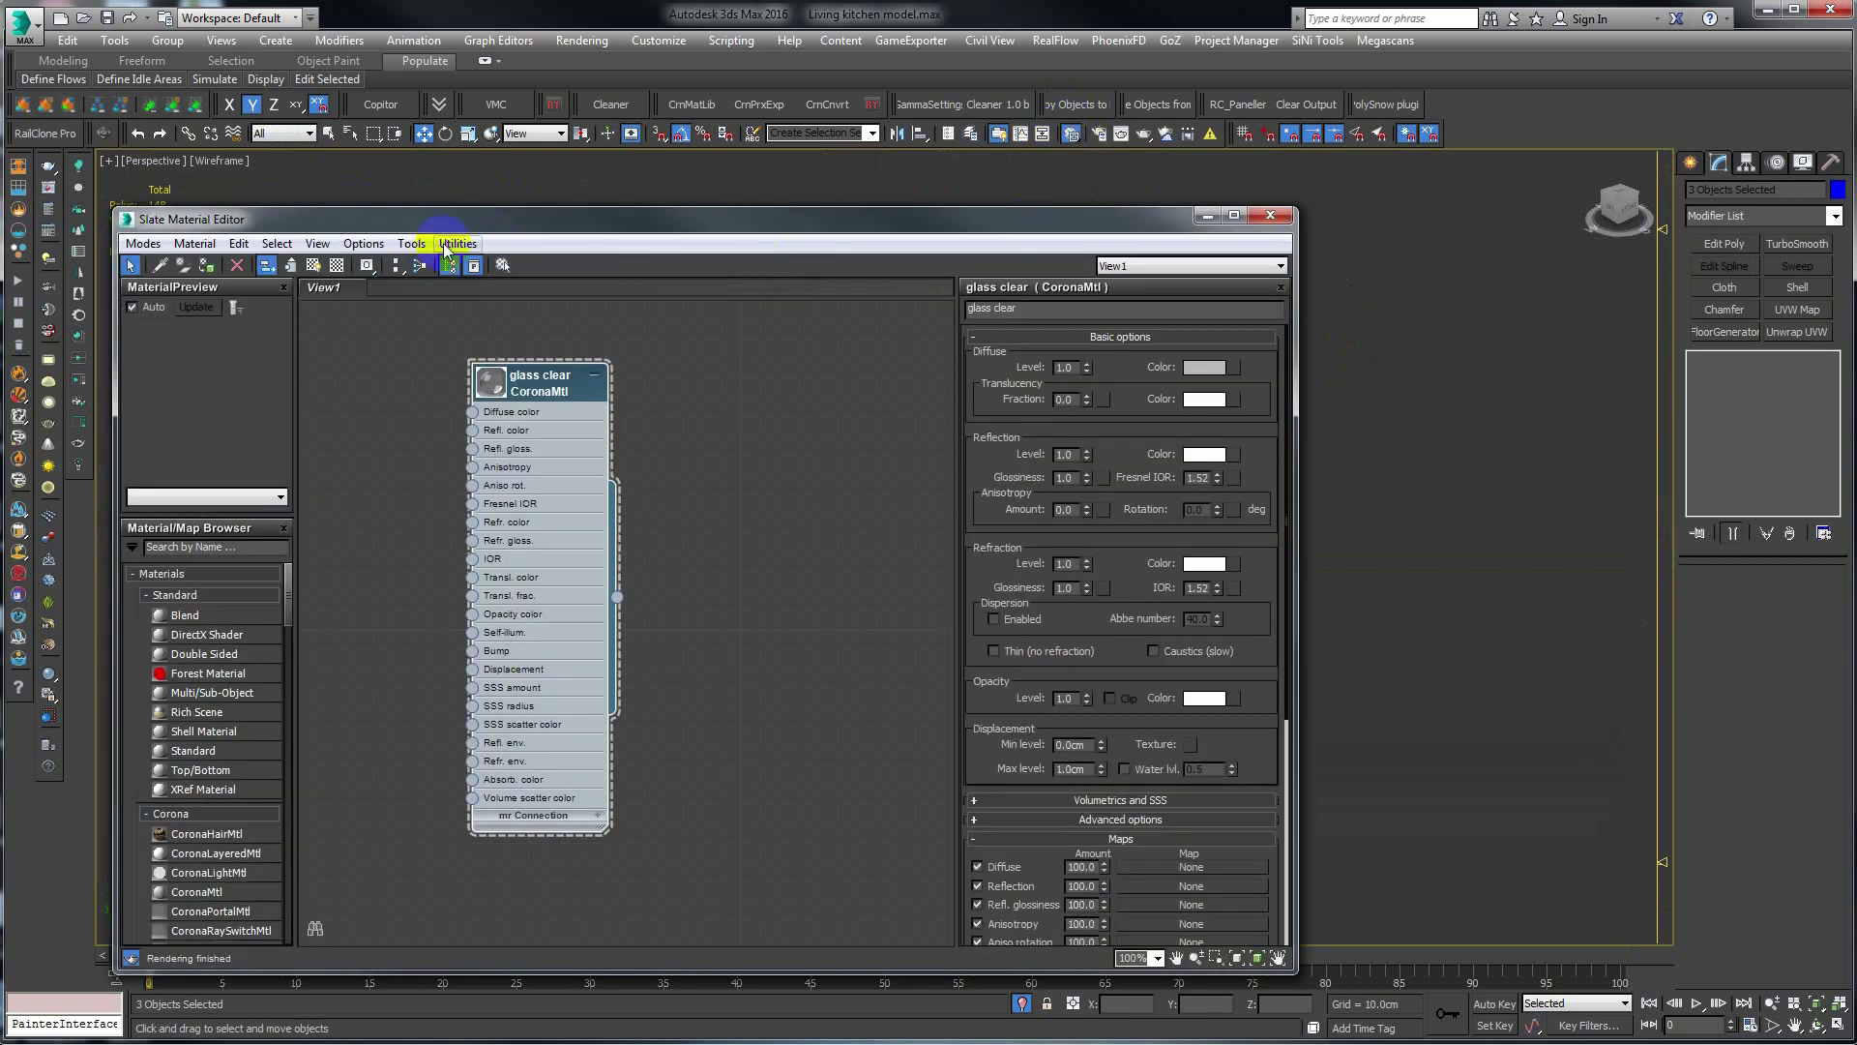
left_click_drag(559, 385, 473, 409)
middle_click_drag(788, 463, 665, 450)
right_click(538, 386)
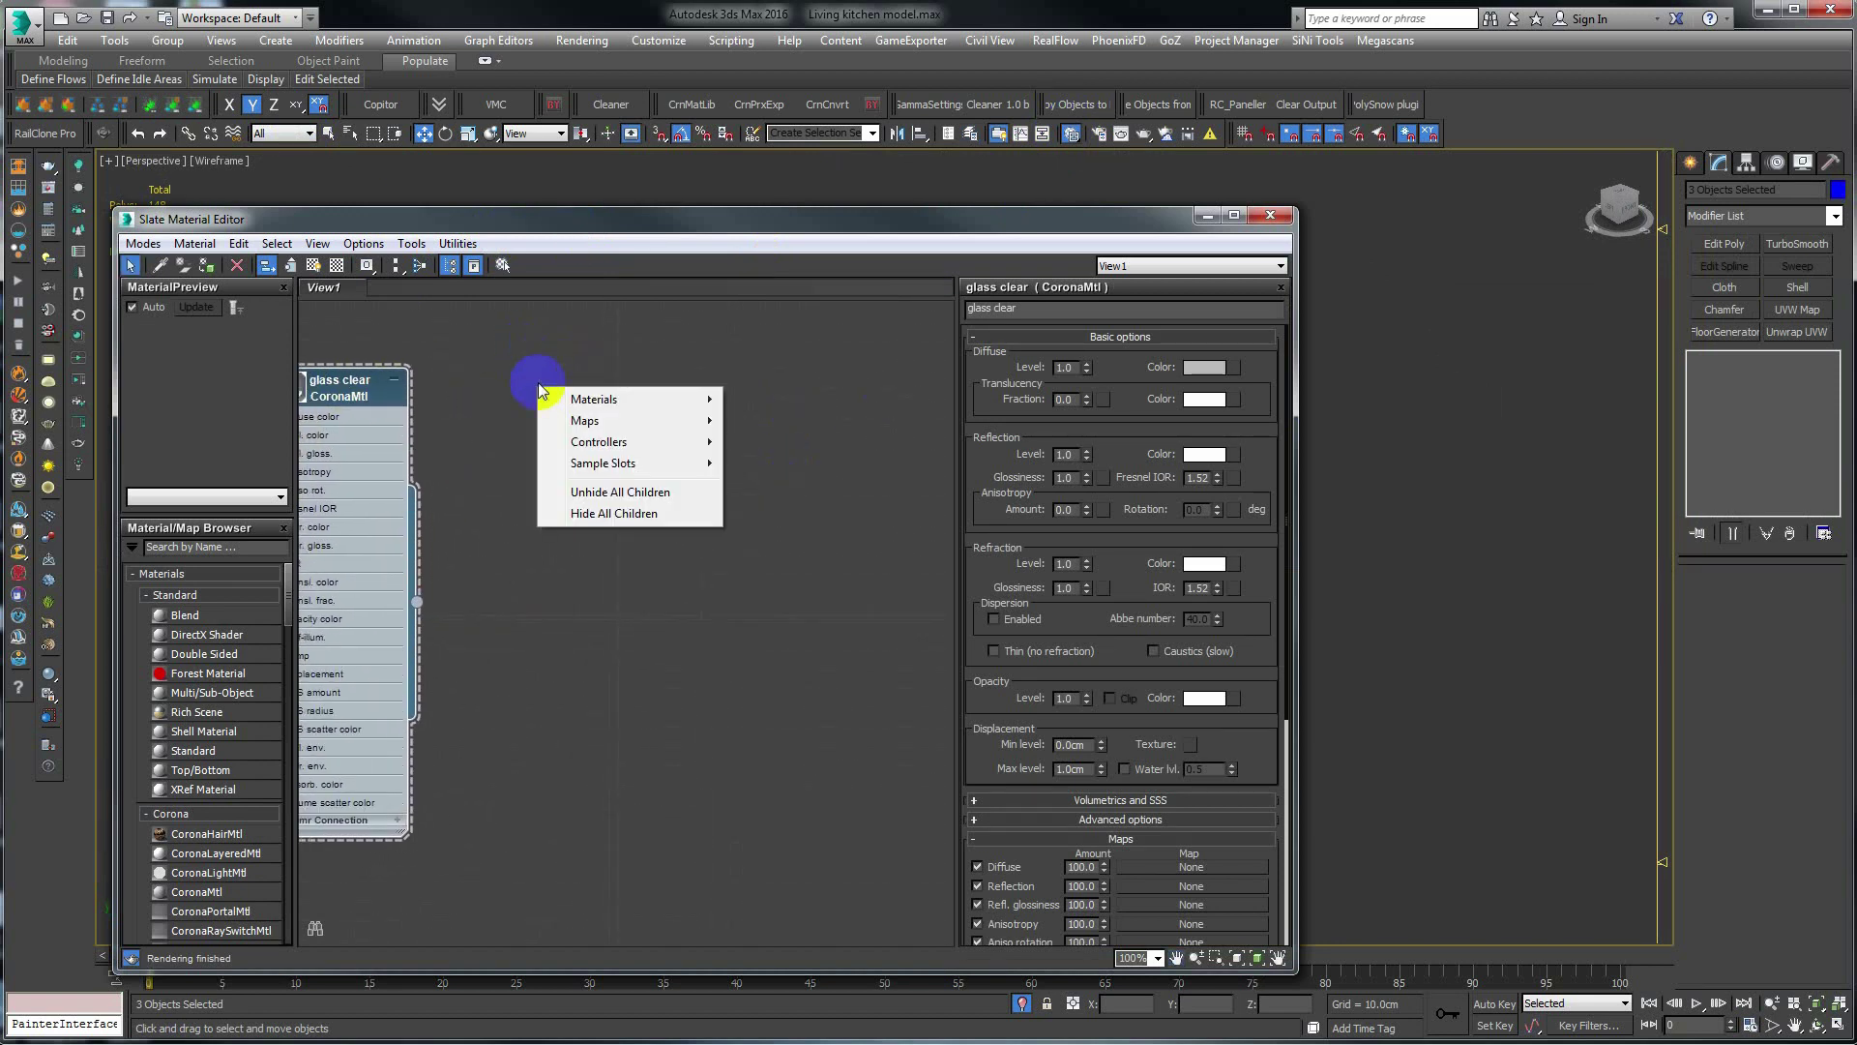
mouse_move(556, 400)
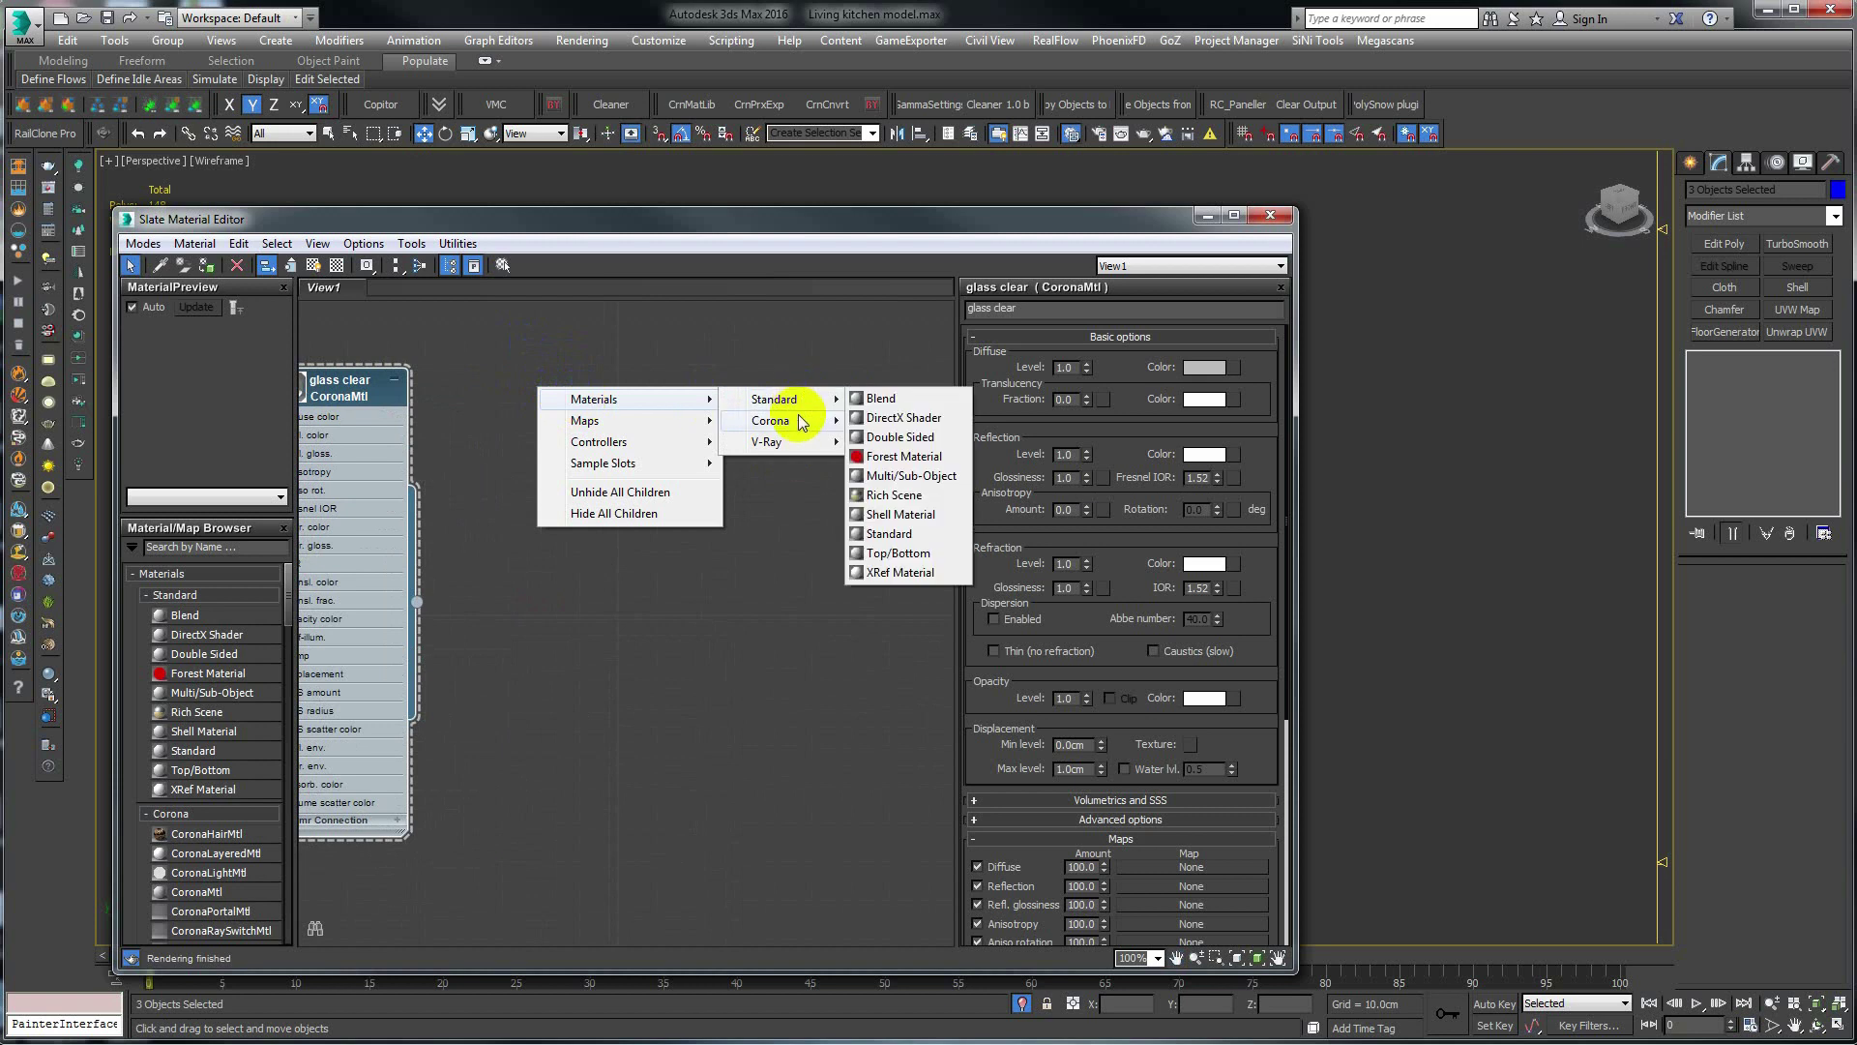
mouse_move(813, 420)
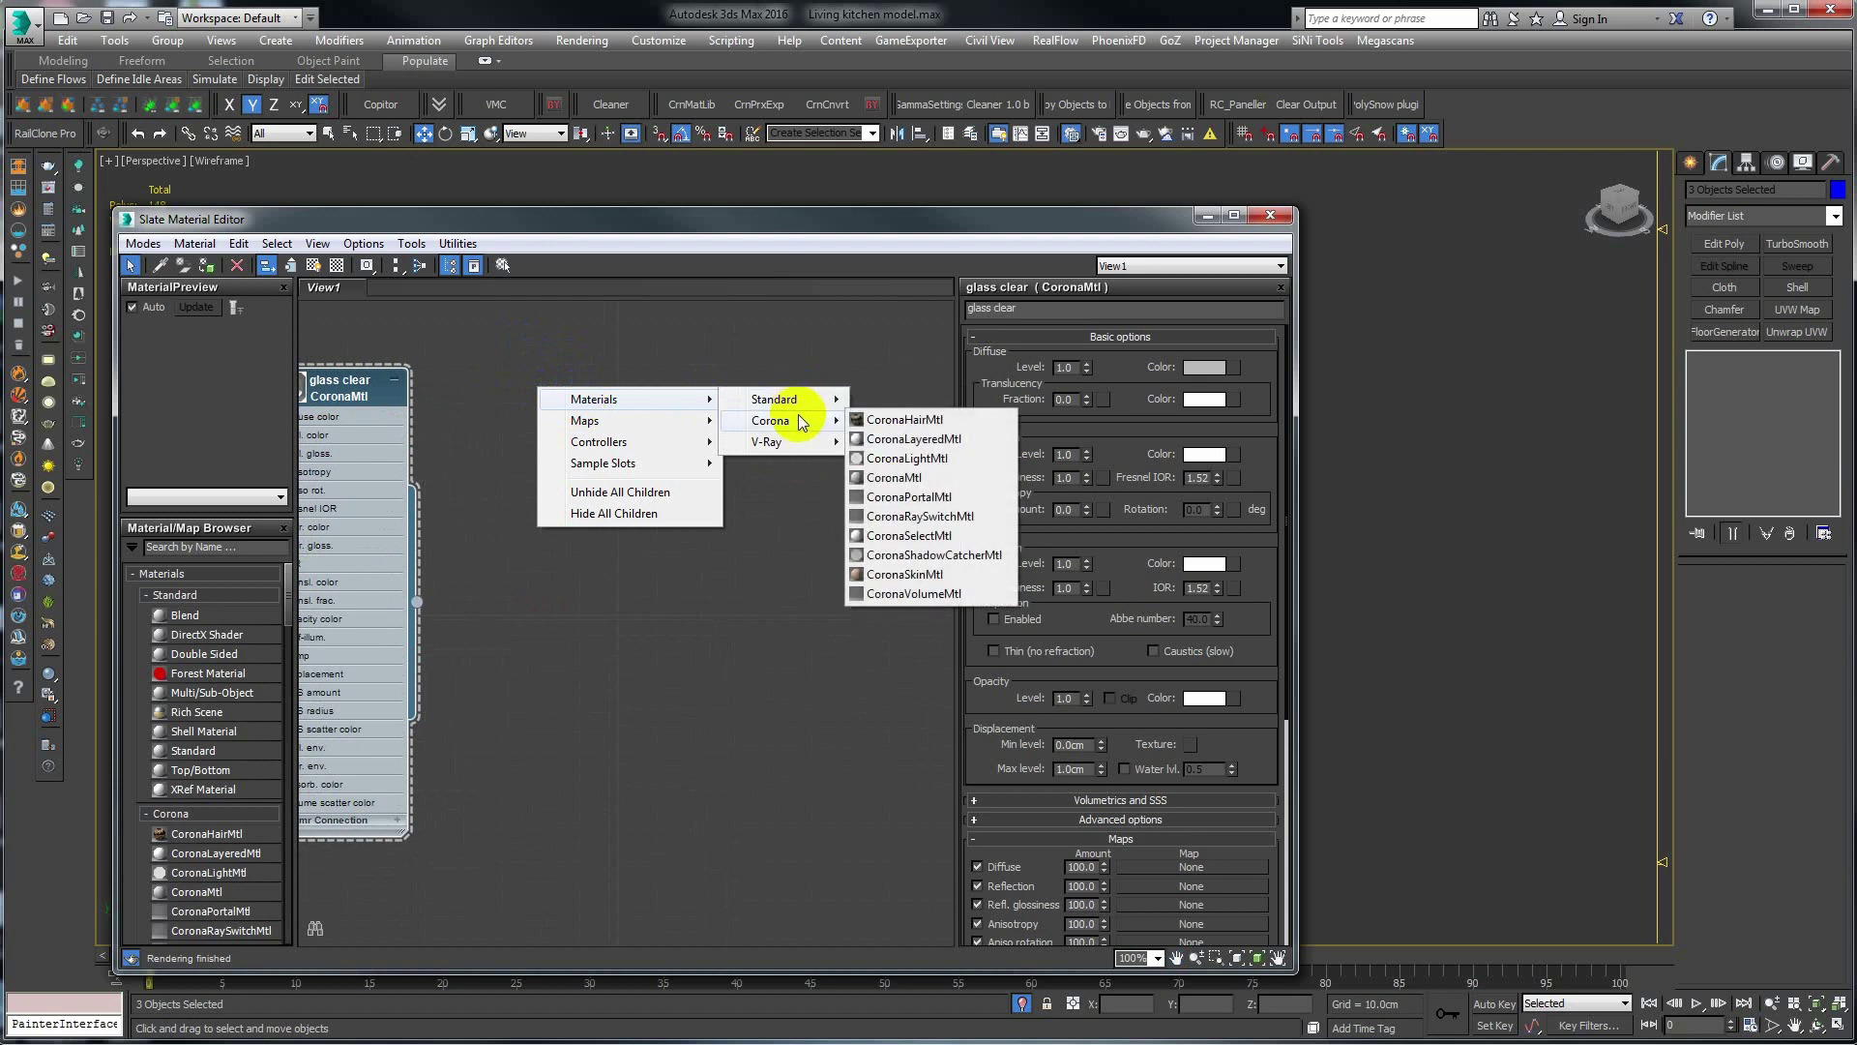
left_click(917, 478)
left_click_drag(518, 391, 601, 365)
Step: Examine the basic options, maps and diffuse settings of the glass clear material
left_click(1064, 367)
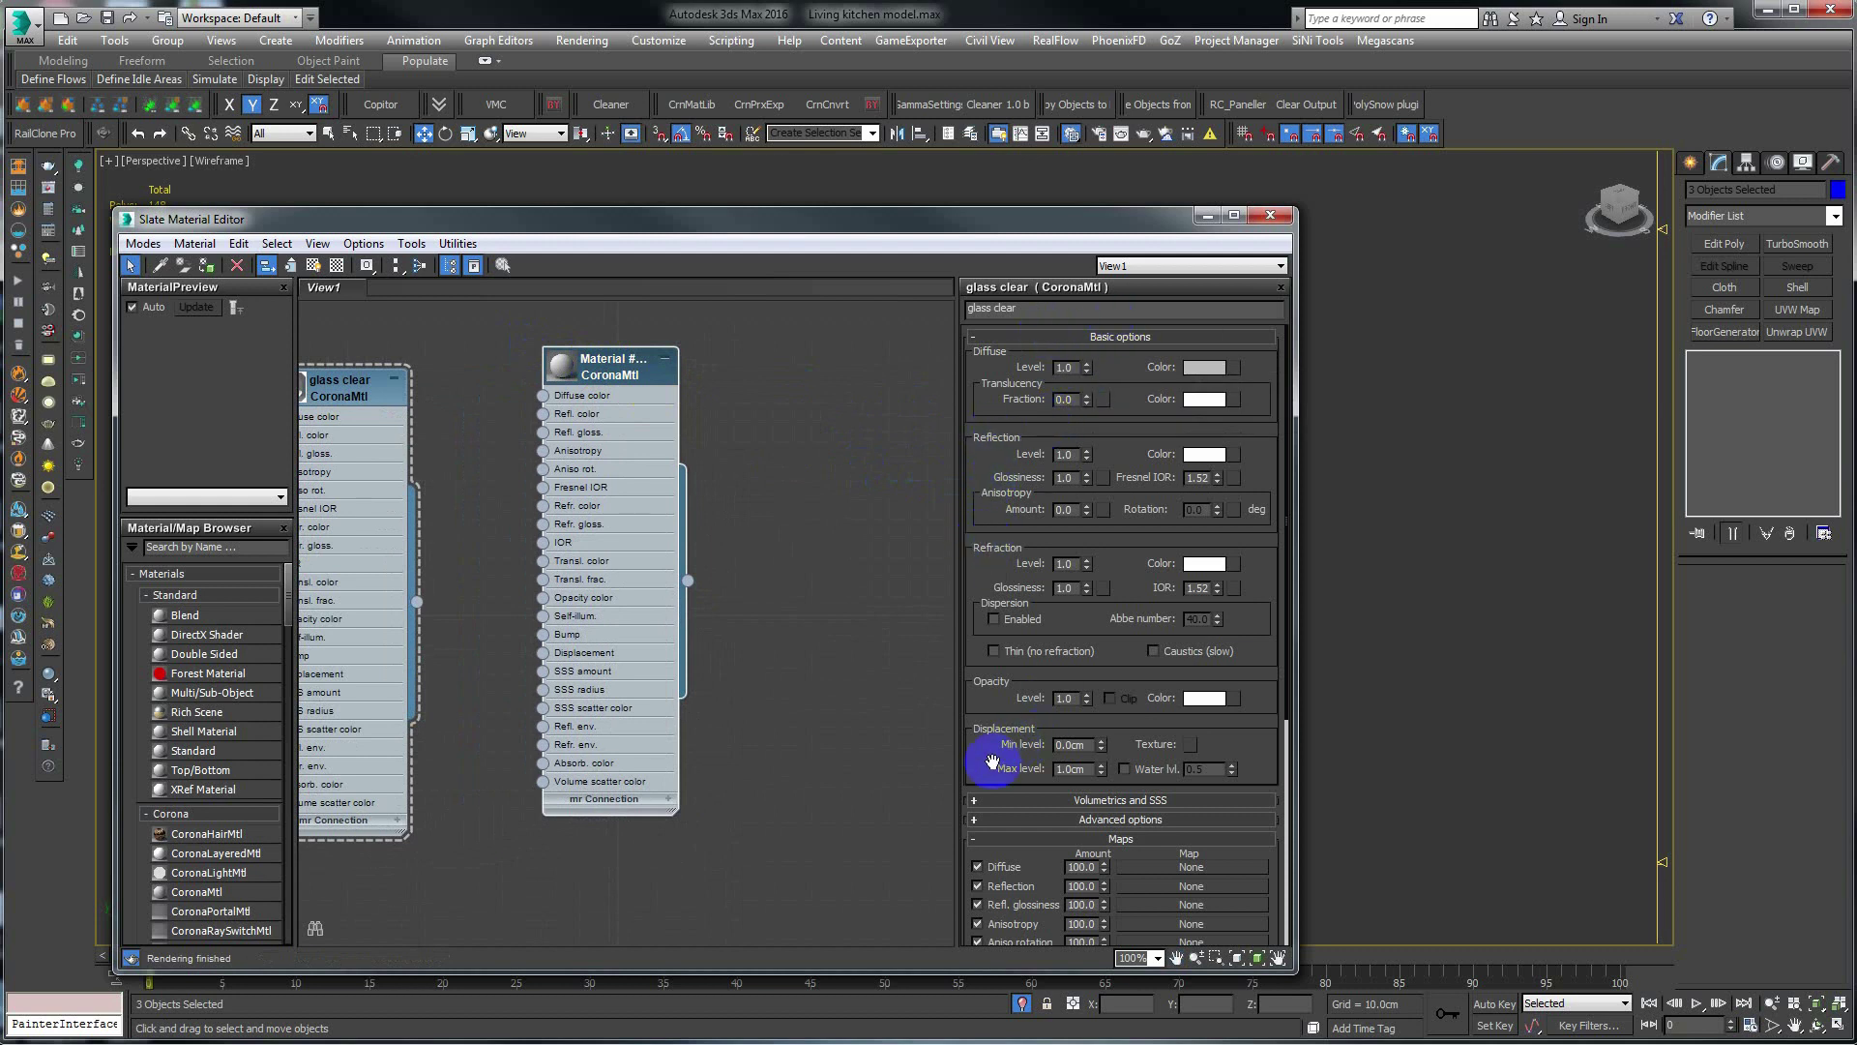
left_click_drag(993, 762, 987, 506)
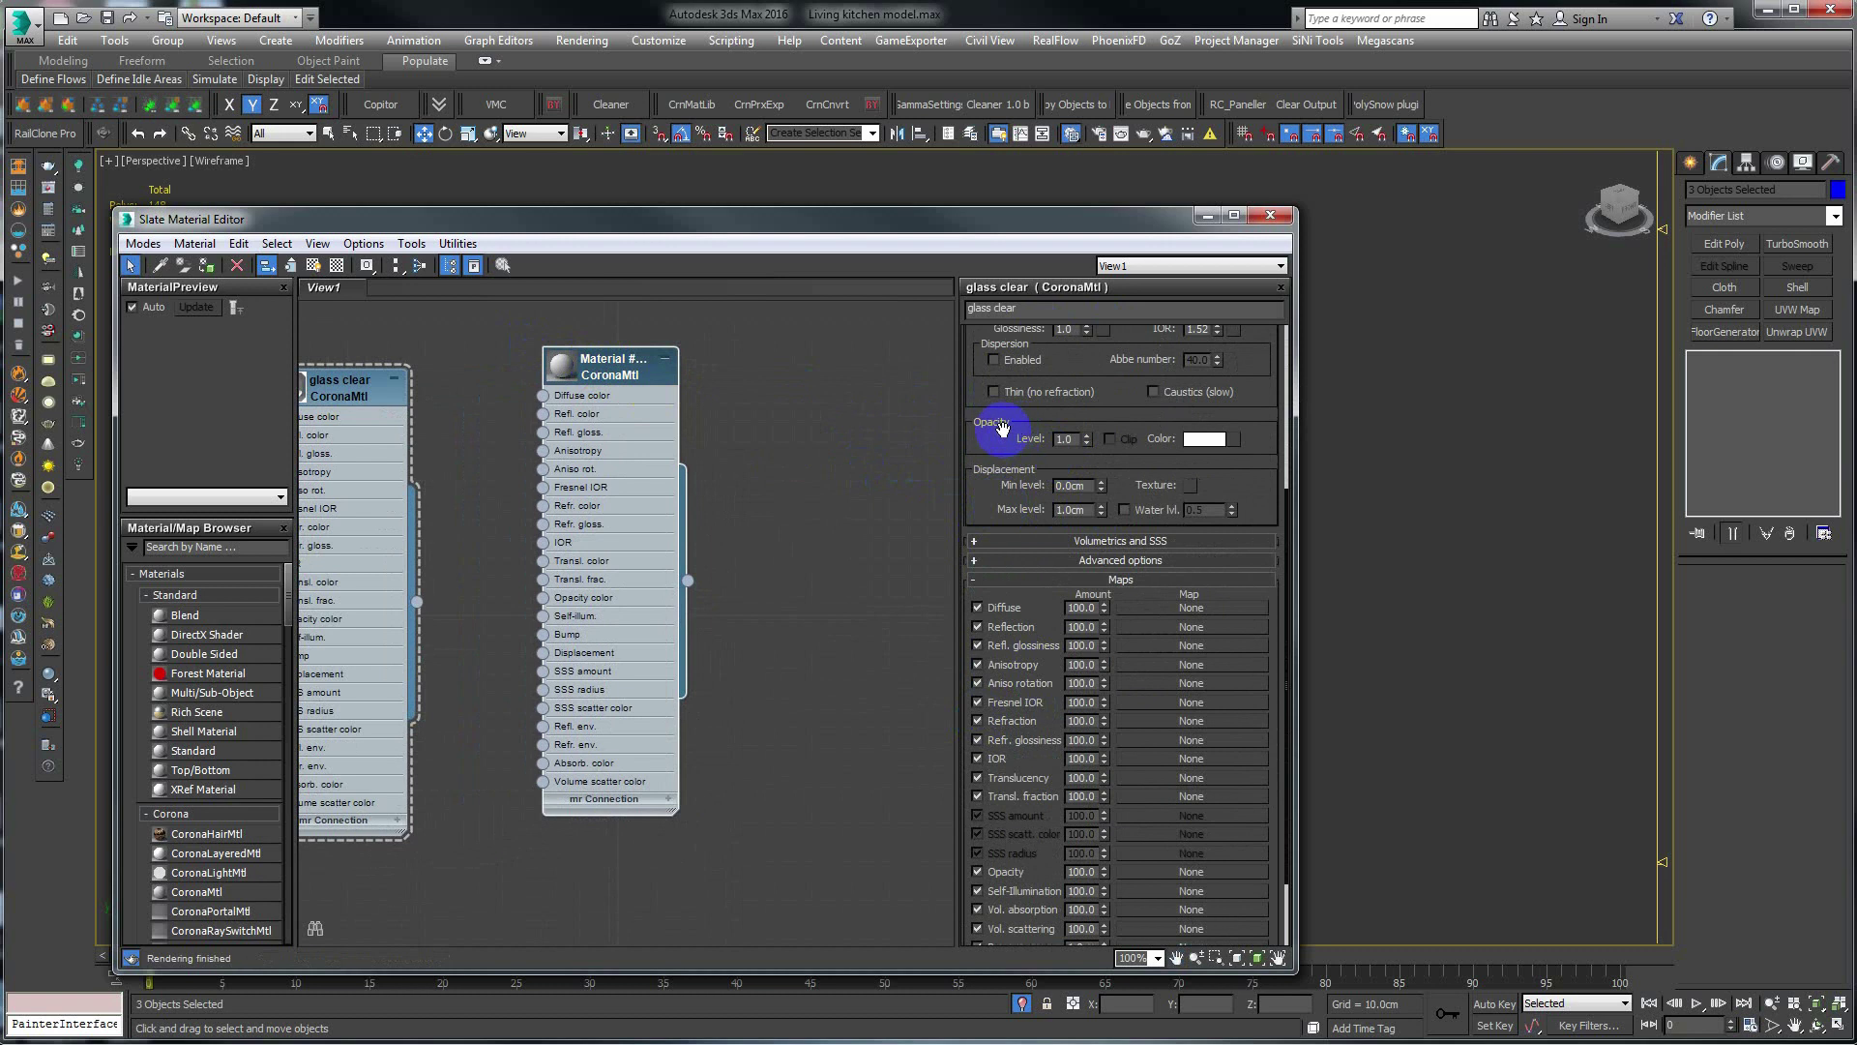
left_click_drag(978, 387, 978, 654)
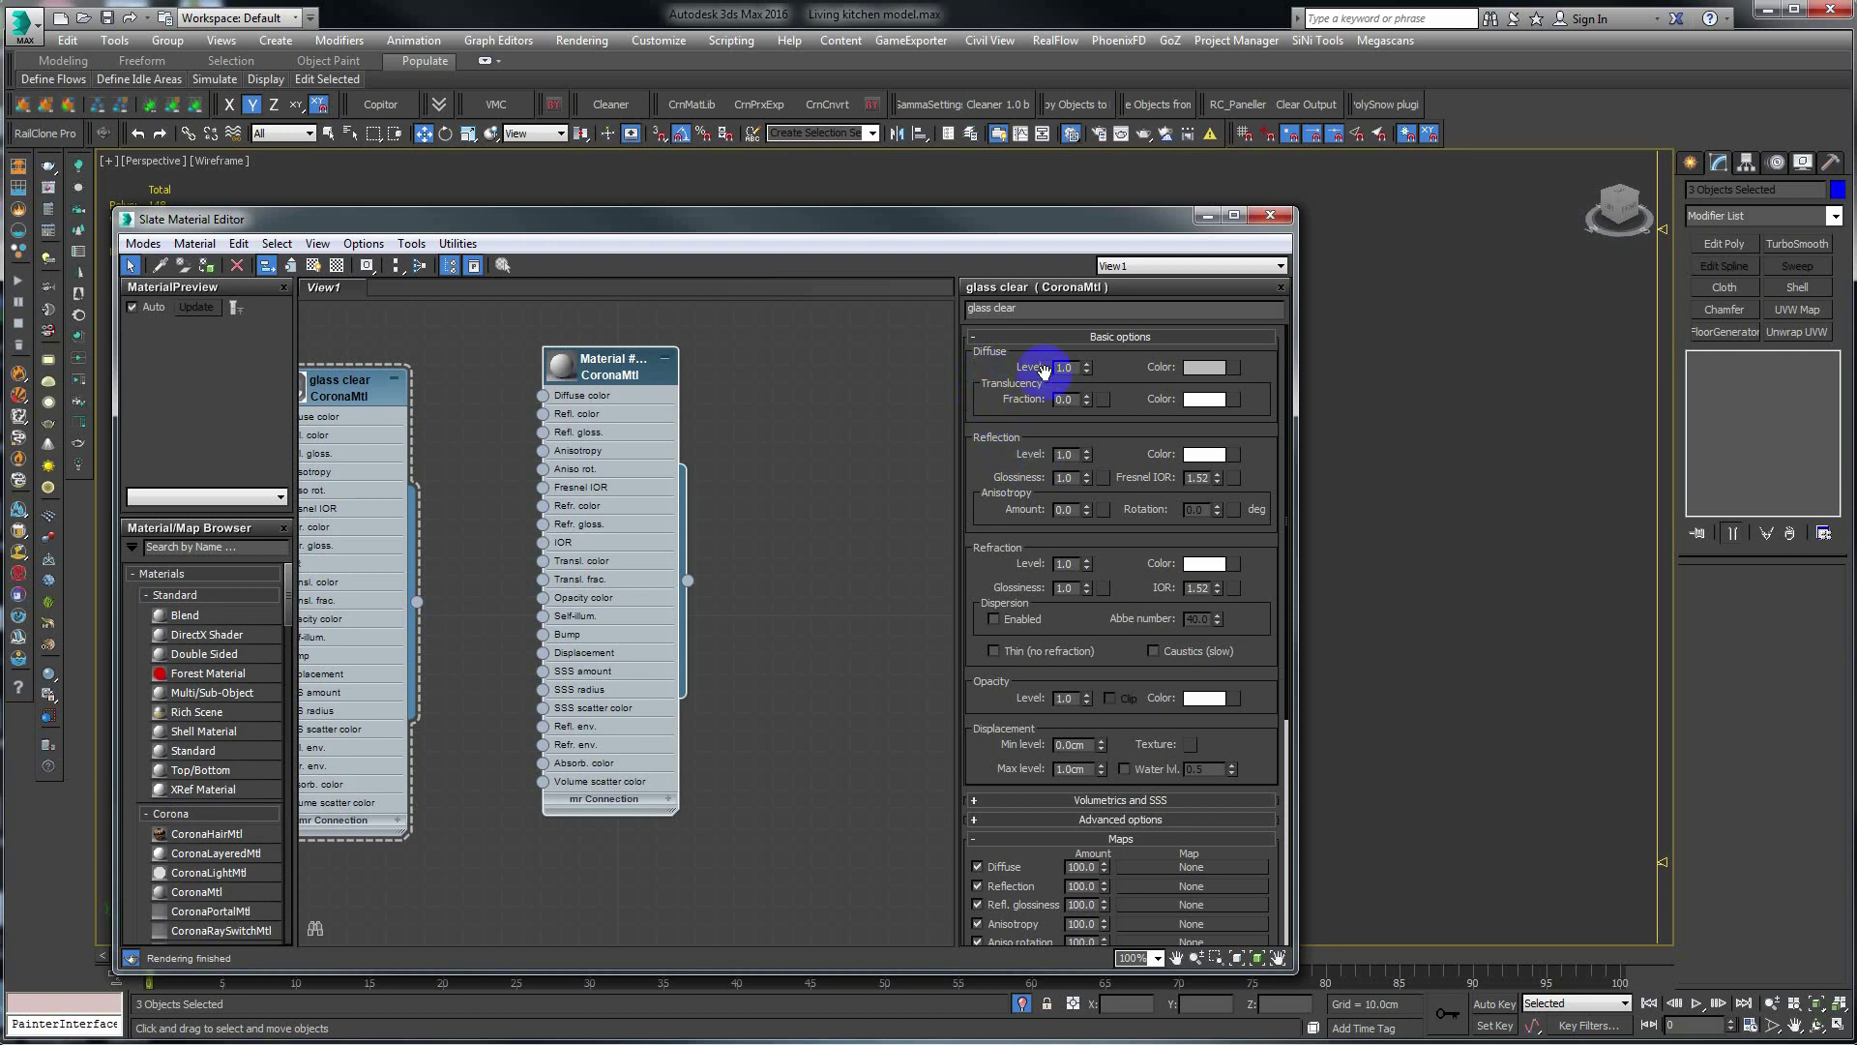
left_click(1201, 373)
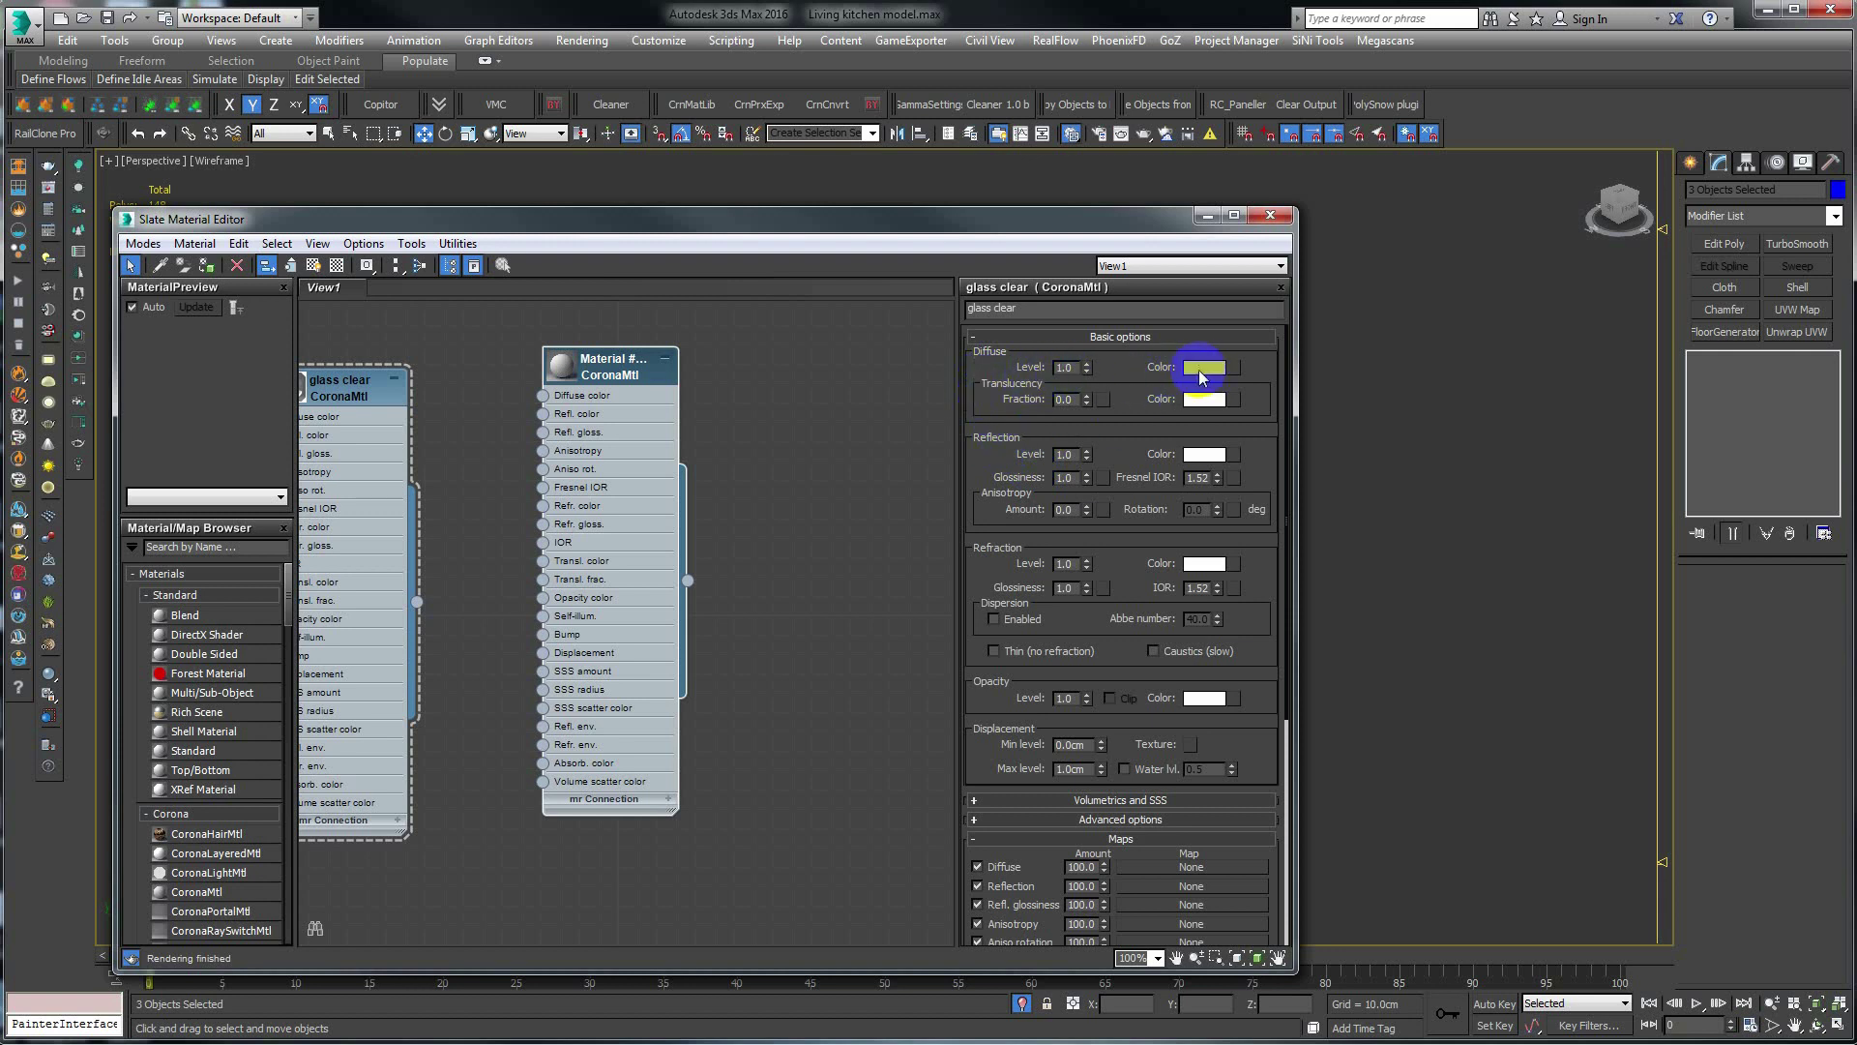
left_click_drag(1205, 377, 594, 373)
Step: Open the parameters of the new CoronaMtl and inspect its diffuse color, leaving it as it is
double_click(596, 371)
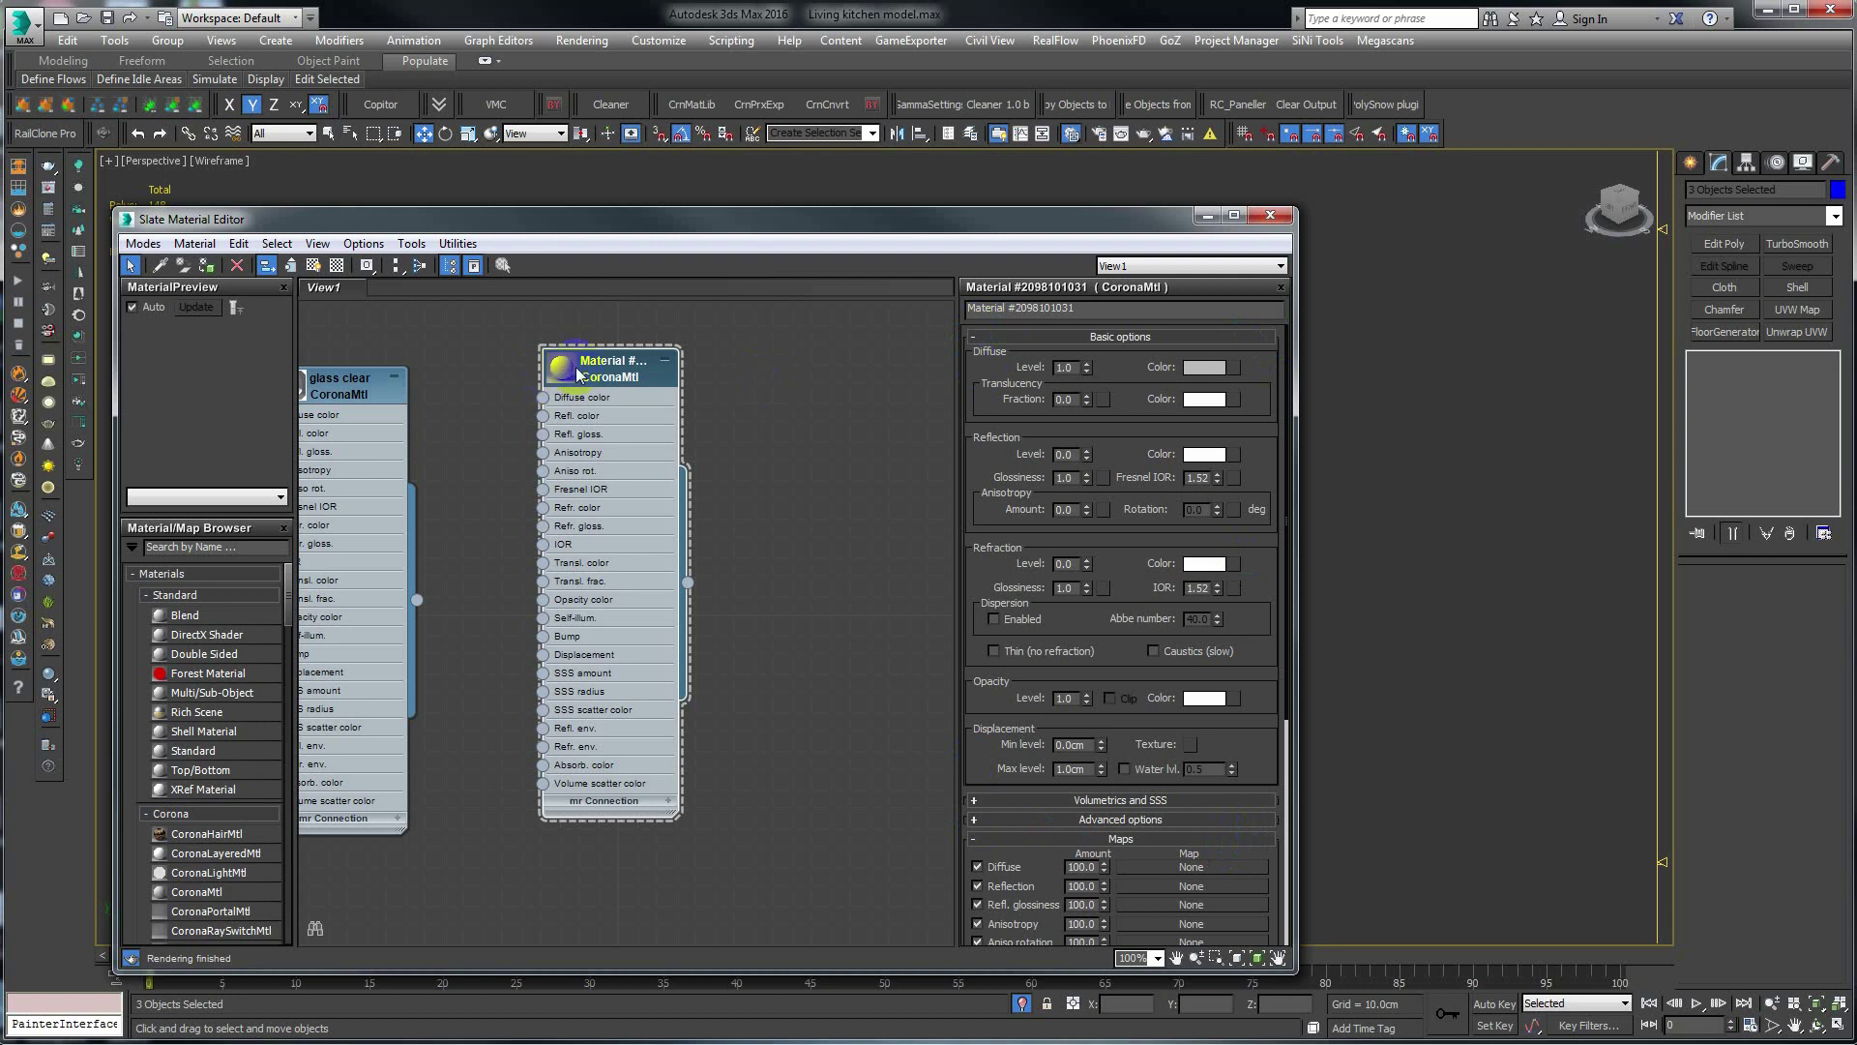
left_click_drag(585, 370, 588, 350)
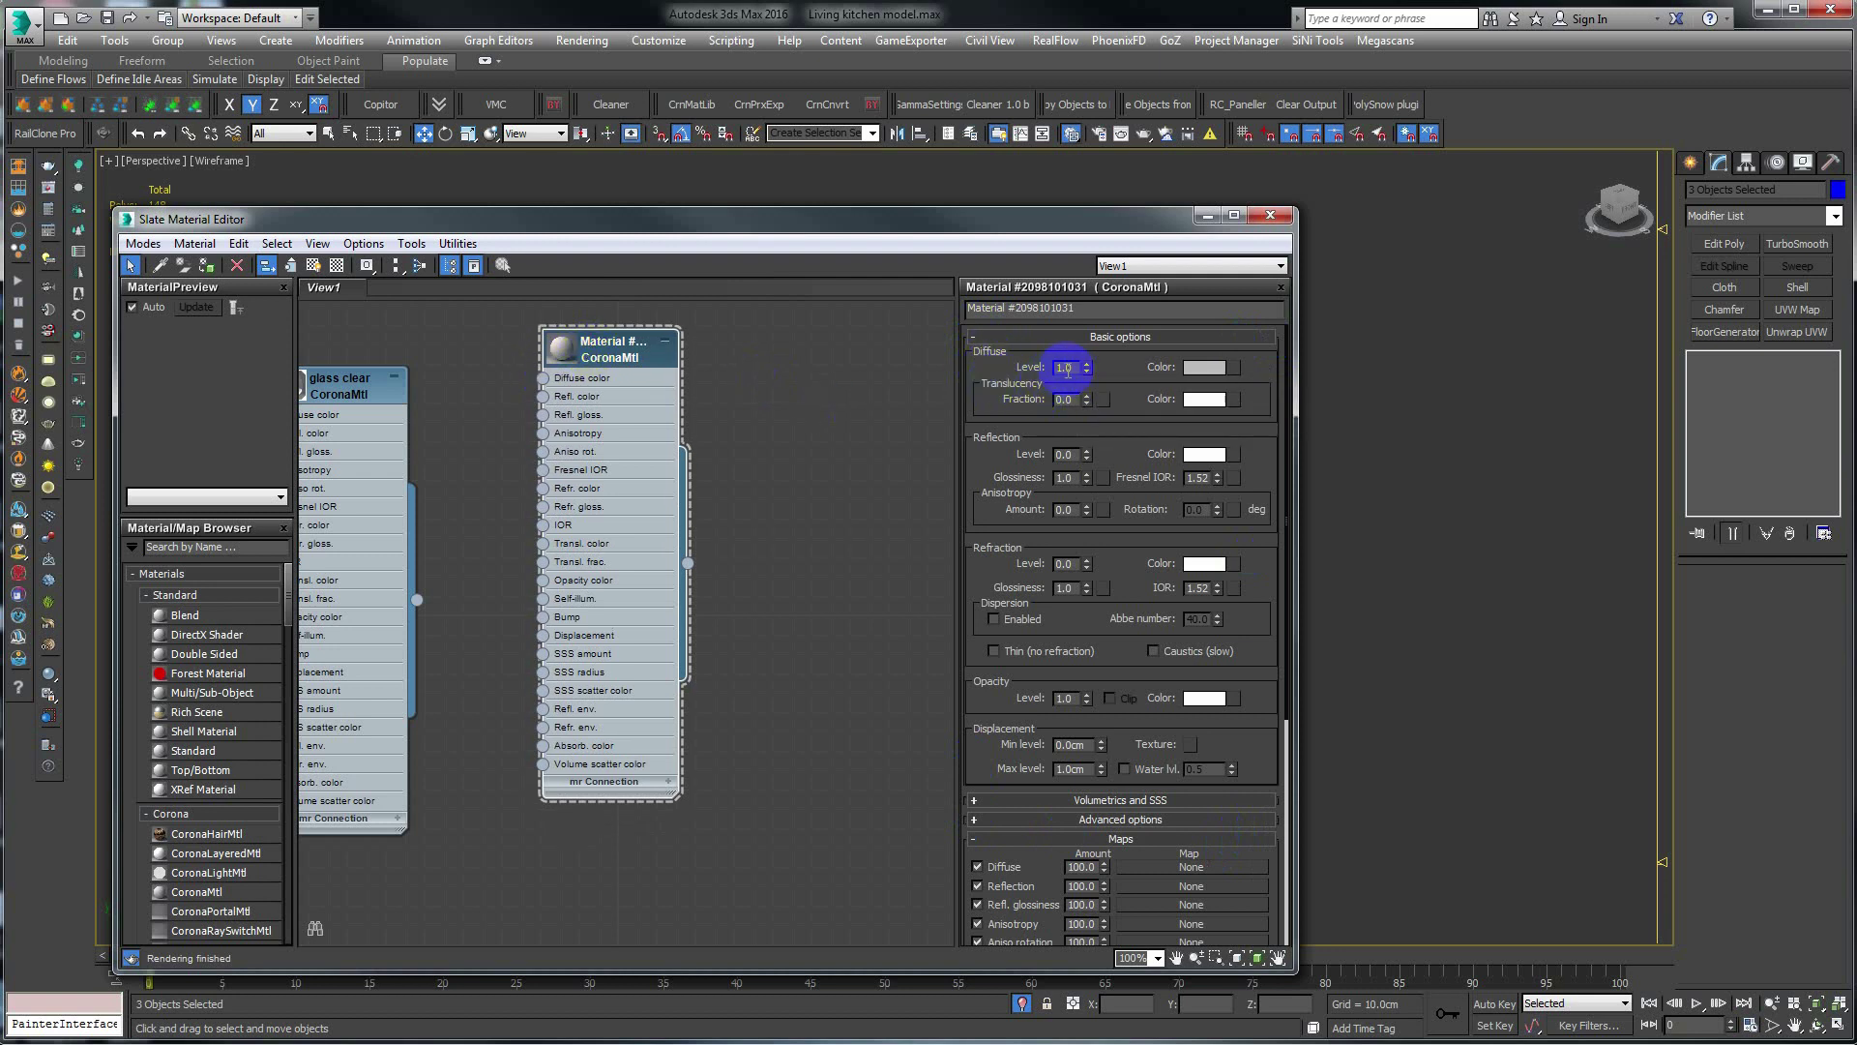
left_click(1203, 368)
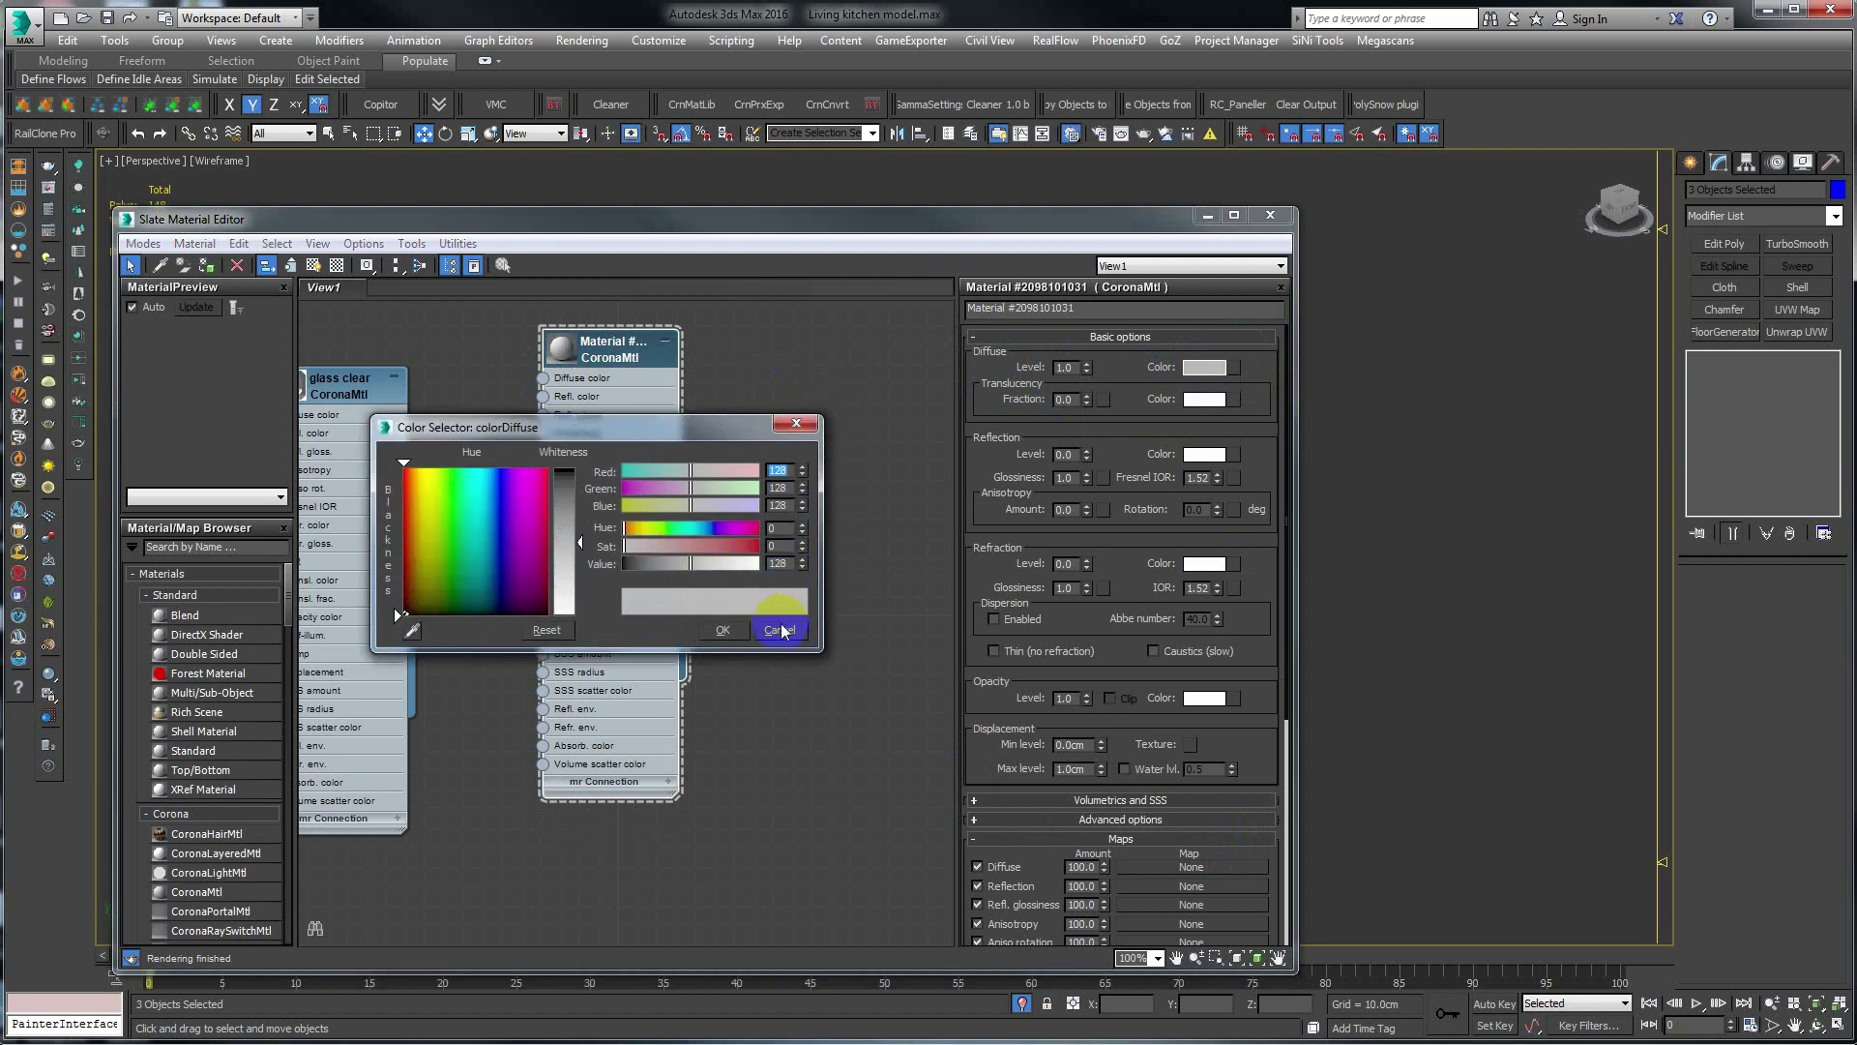
left_click_drag(663, 429, 799, 422)
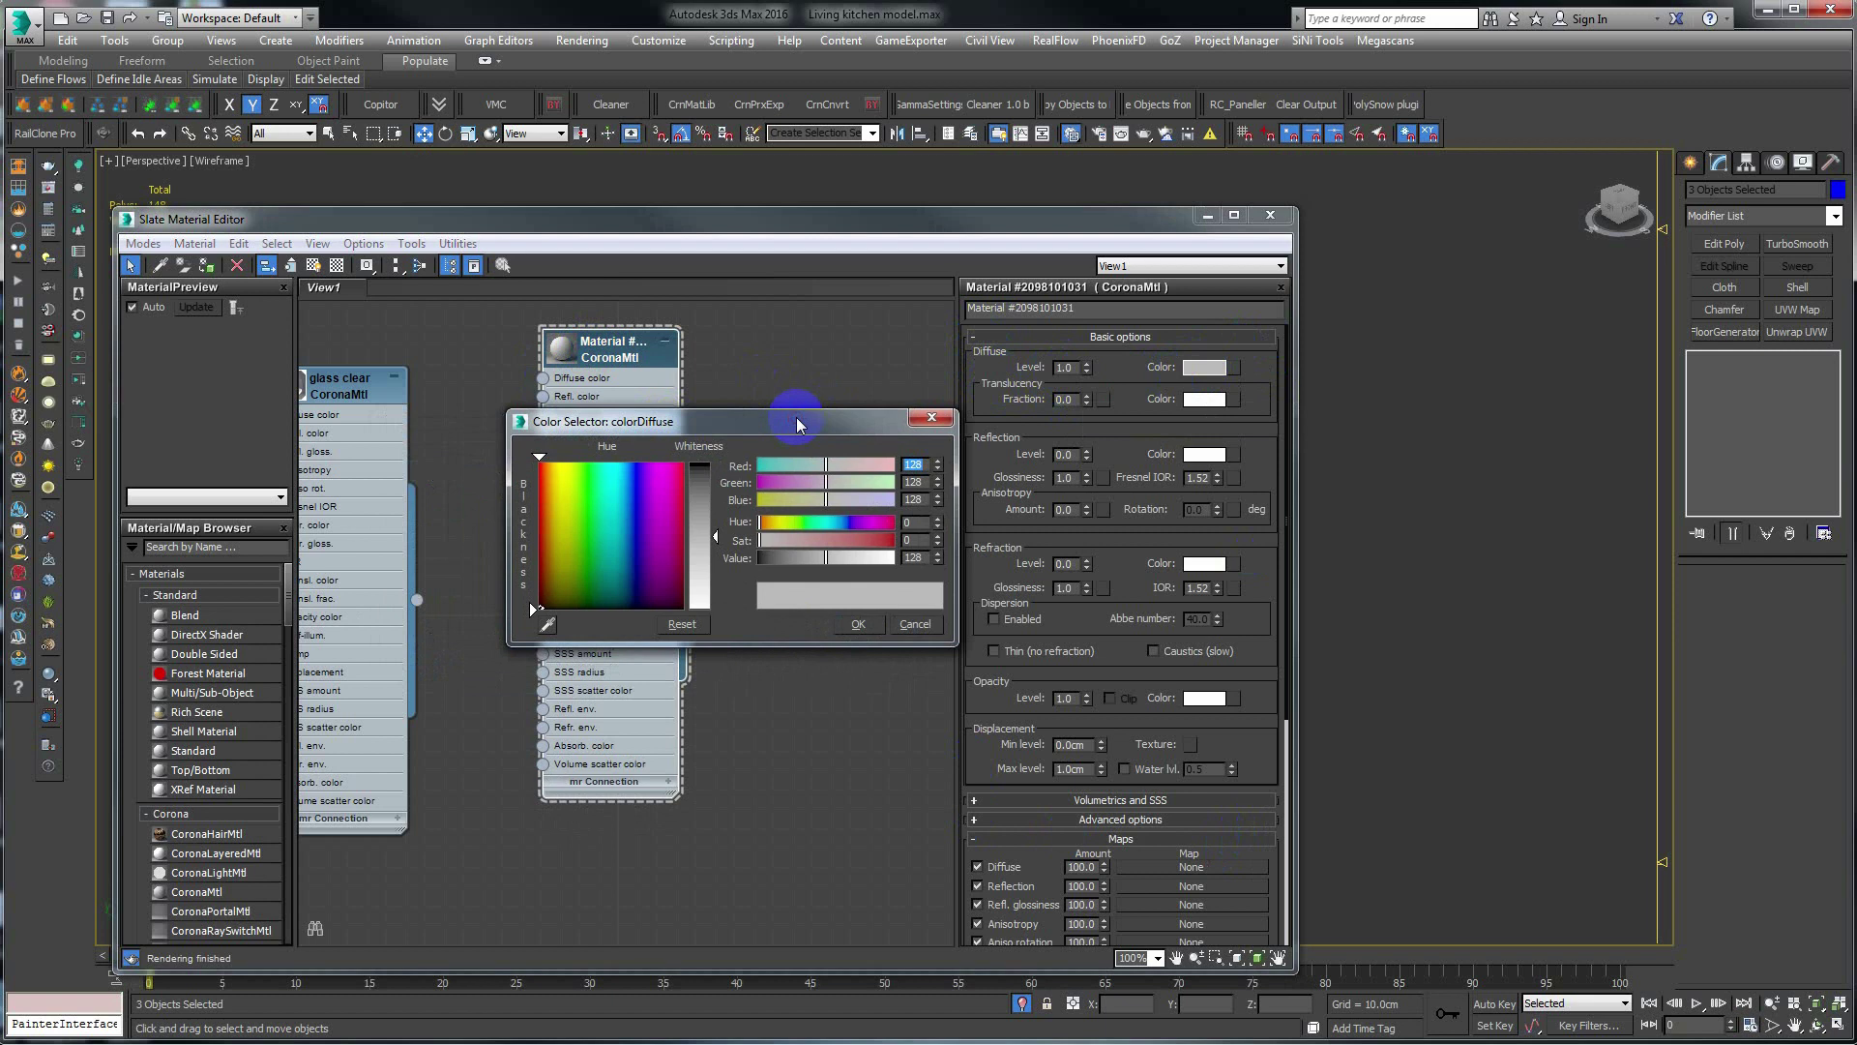
left_click(915, 624)
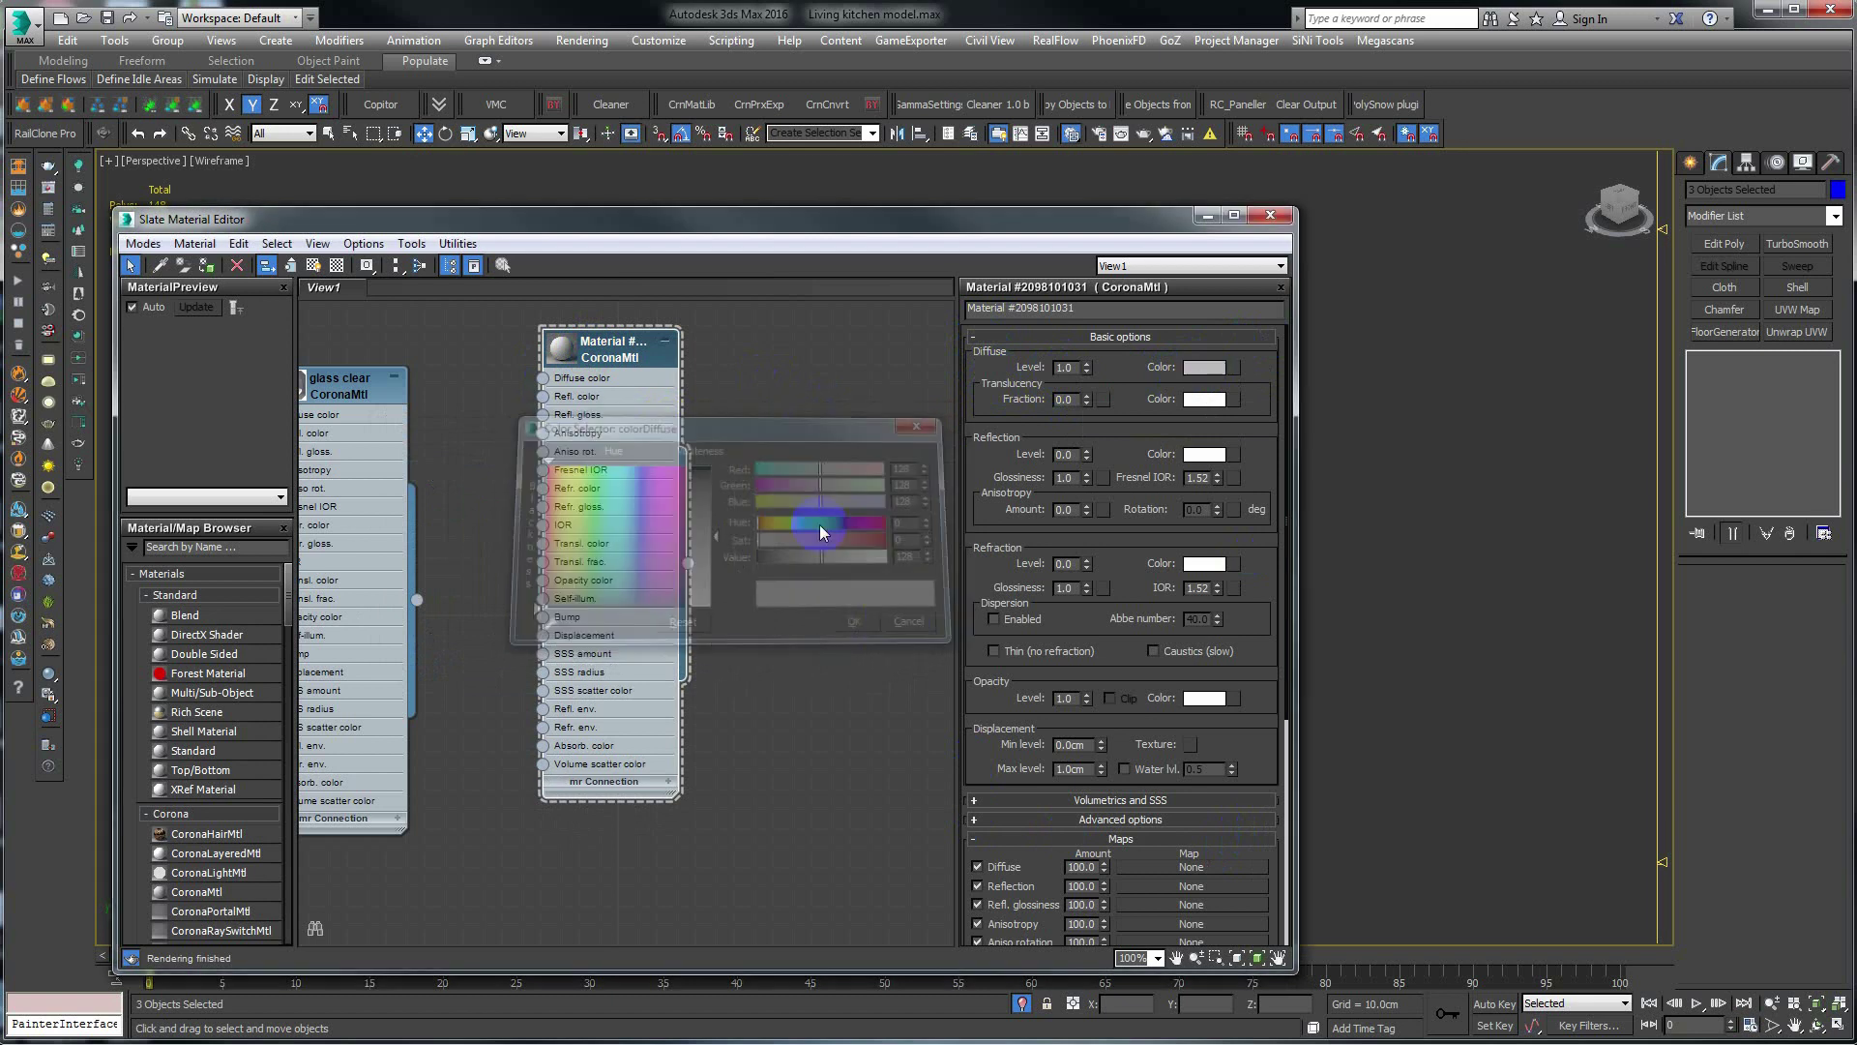
left_click_drag(584, 347, 603, 347)
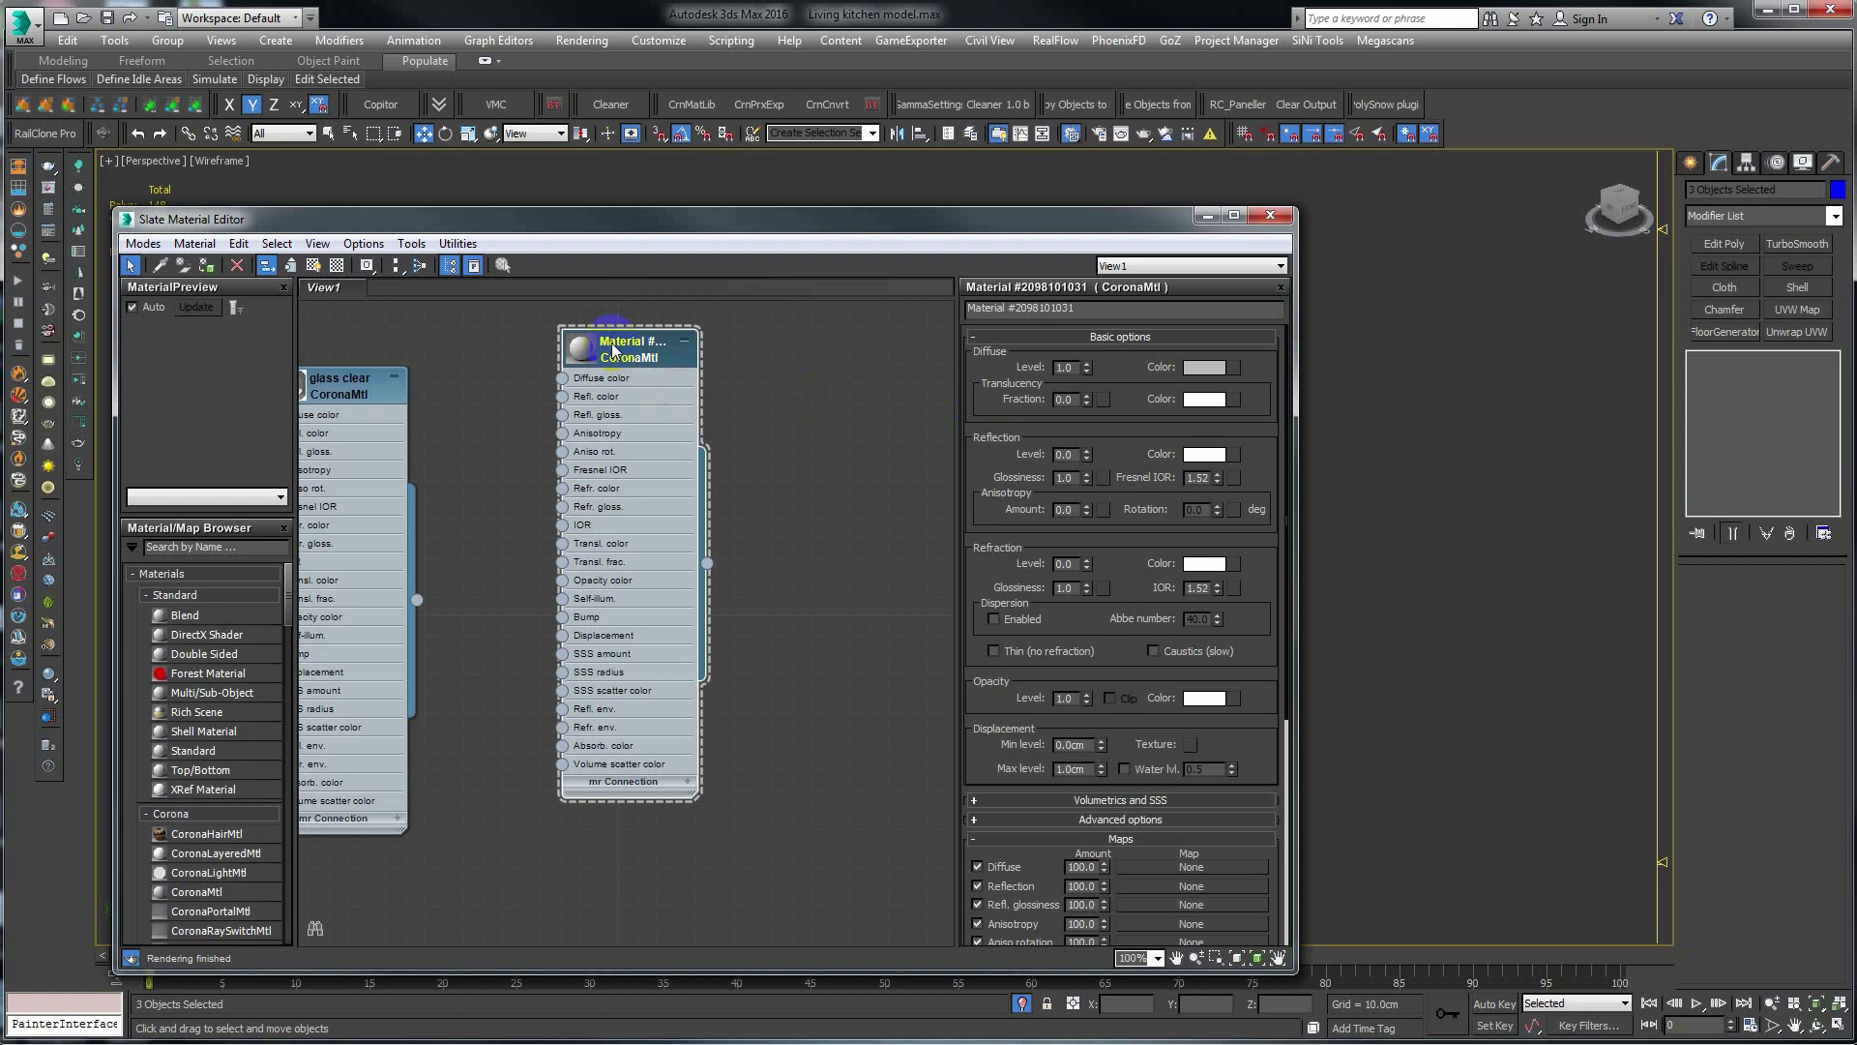
Step: Set the new material's reflection level to 1 and check its reflection color
left_click(1064, 453)
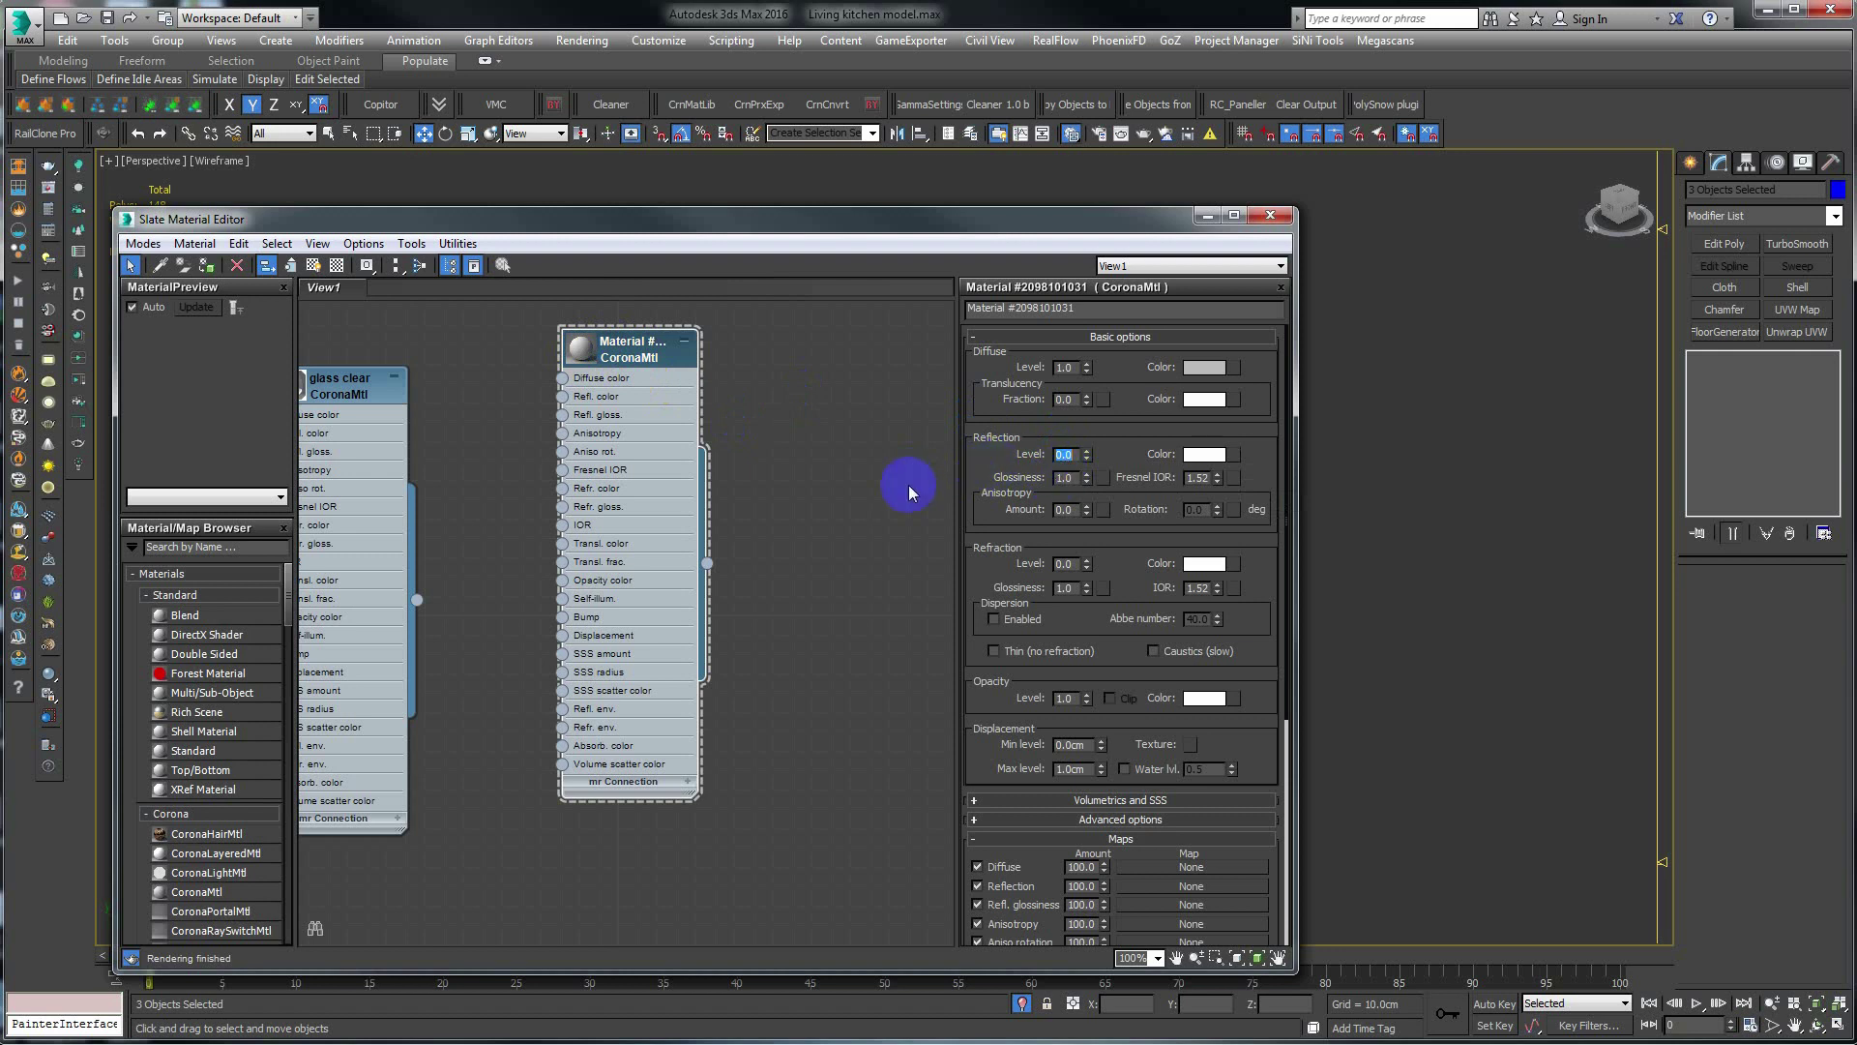
type("1")
key("Return")
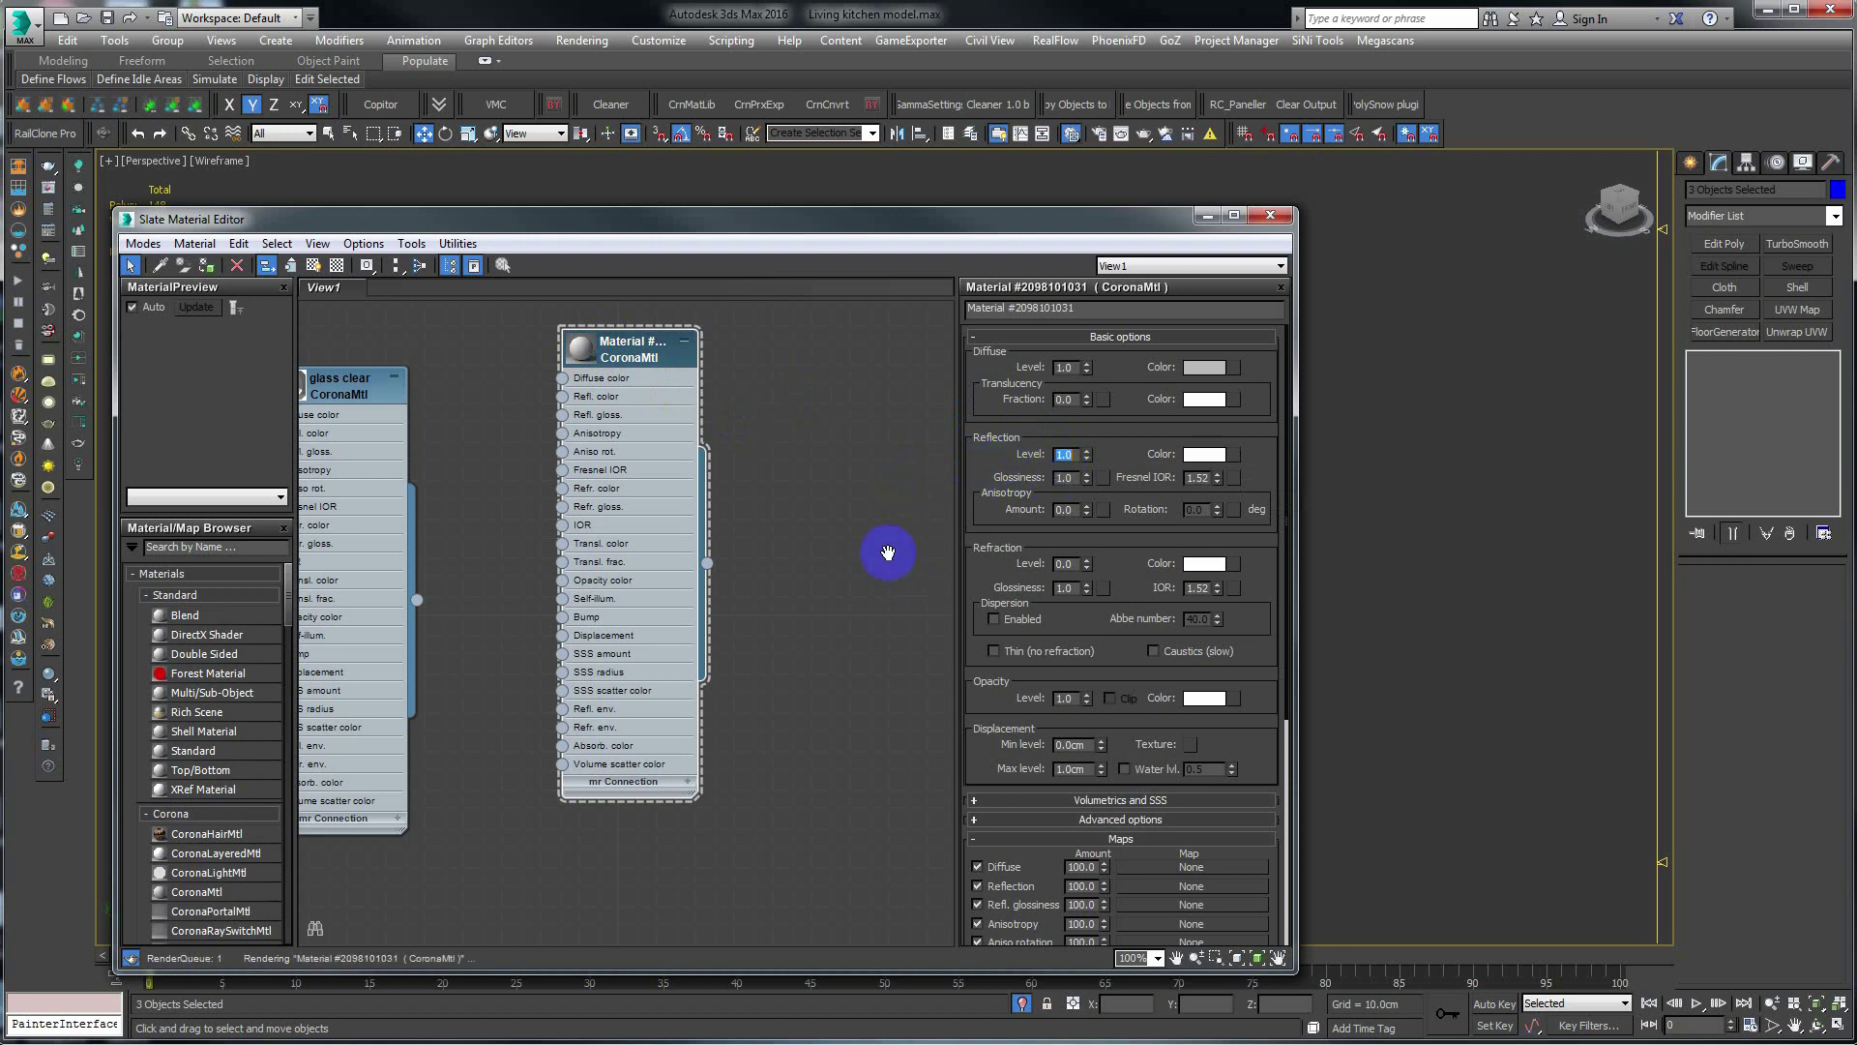
left_click(1205, 455)
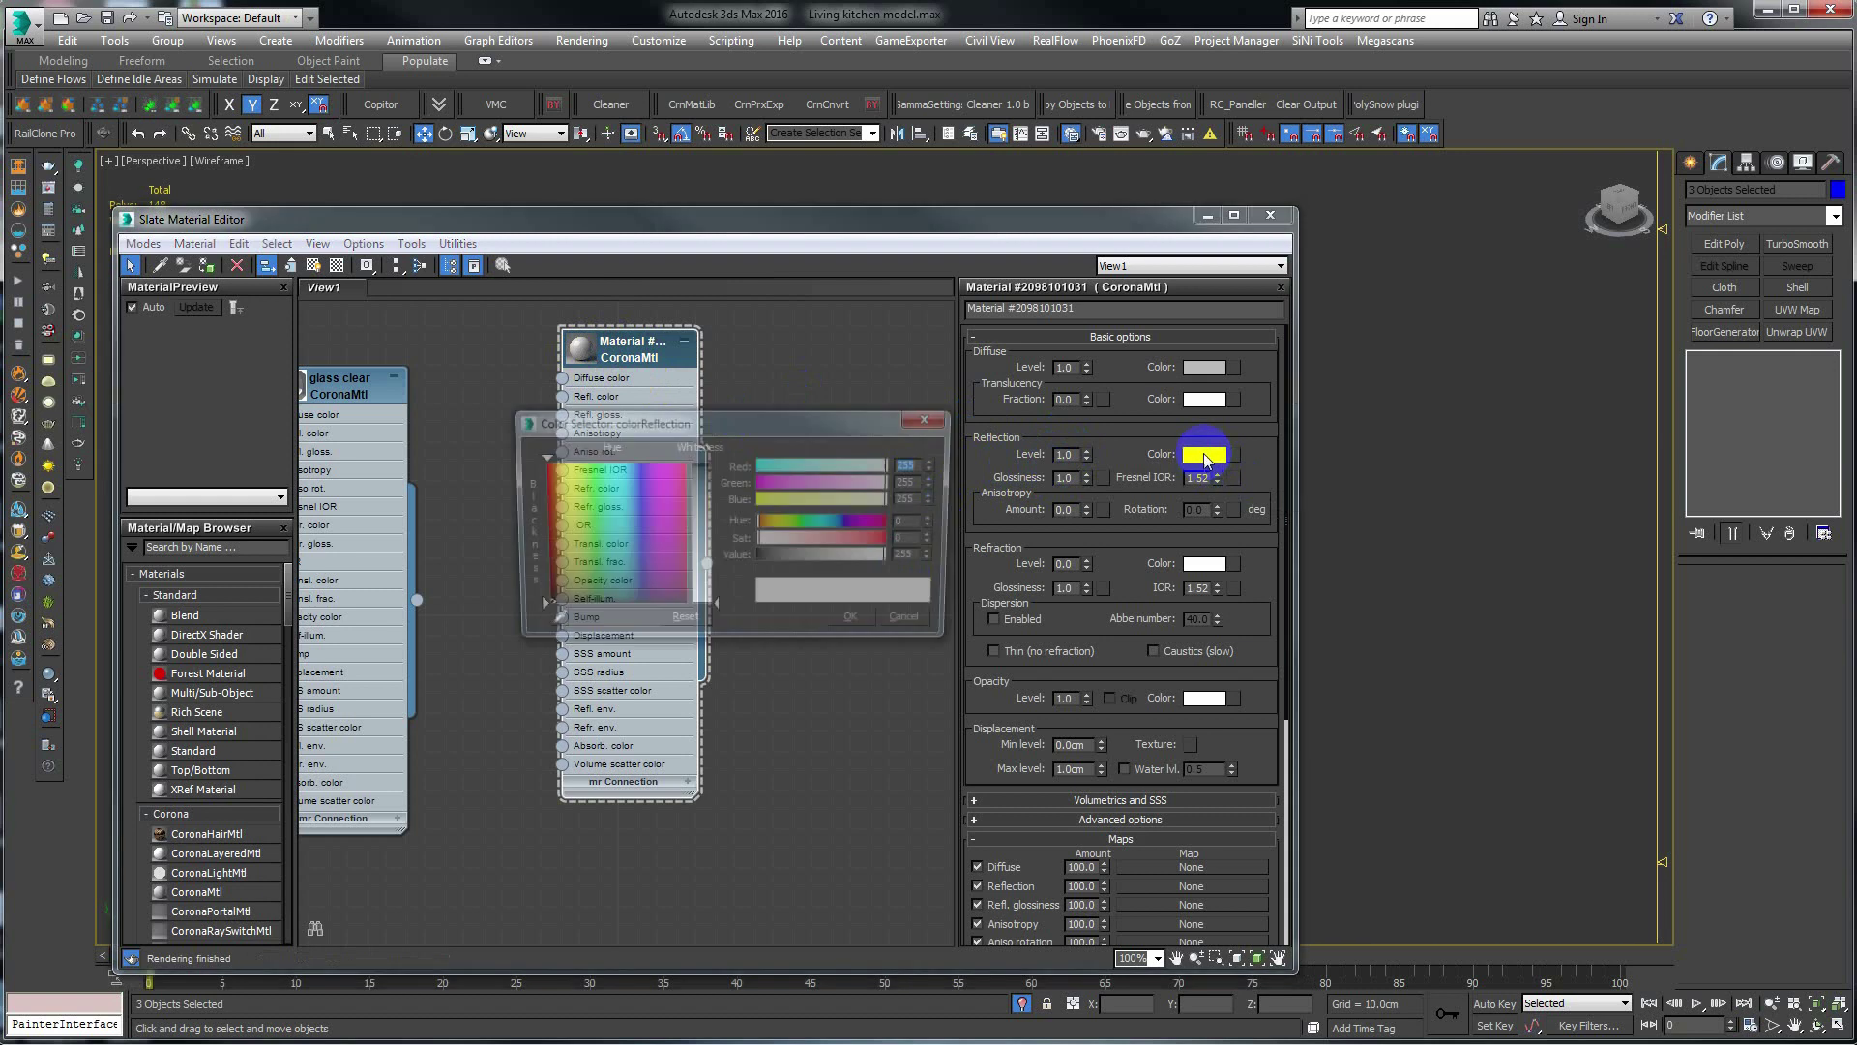
left_click(910, 622)
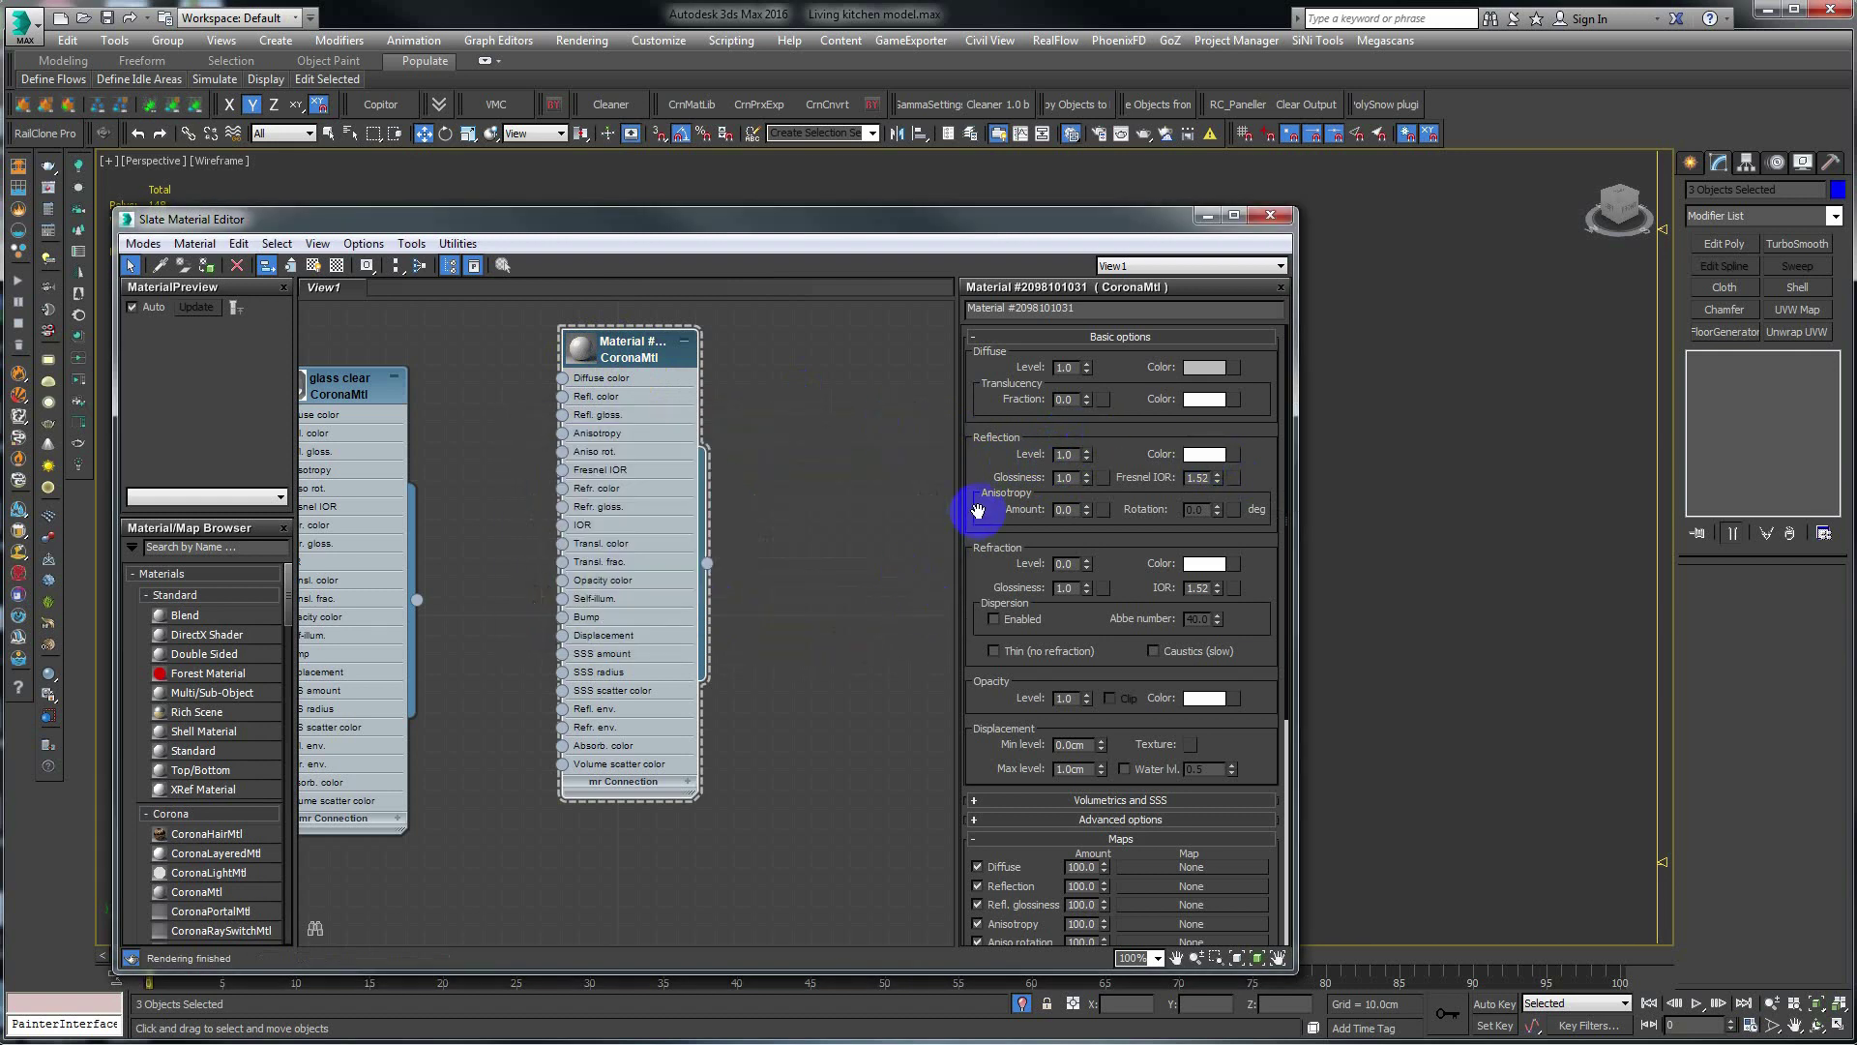
Step: Set the new material's refraction level to 1
mouse_move(977, 511)
left_mouse_down()
mouse_move(978, 468)
mouse_move(967, 484)
left_mouse_up()
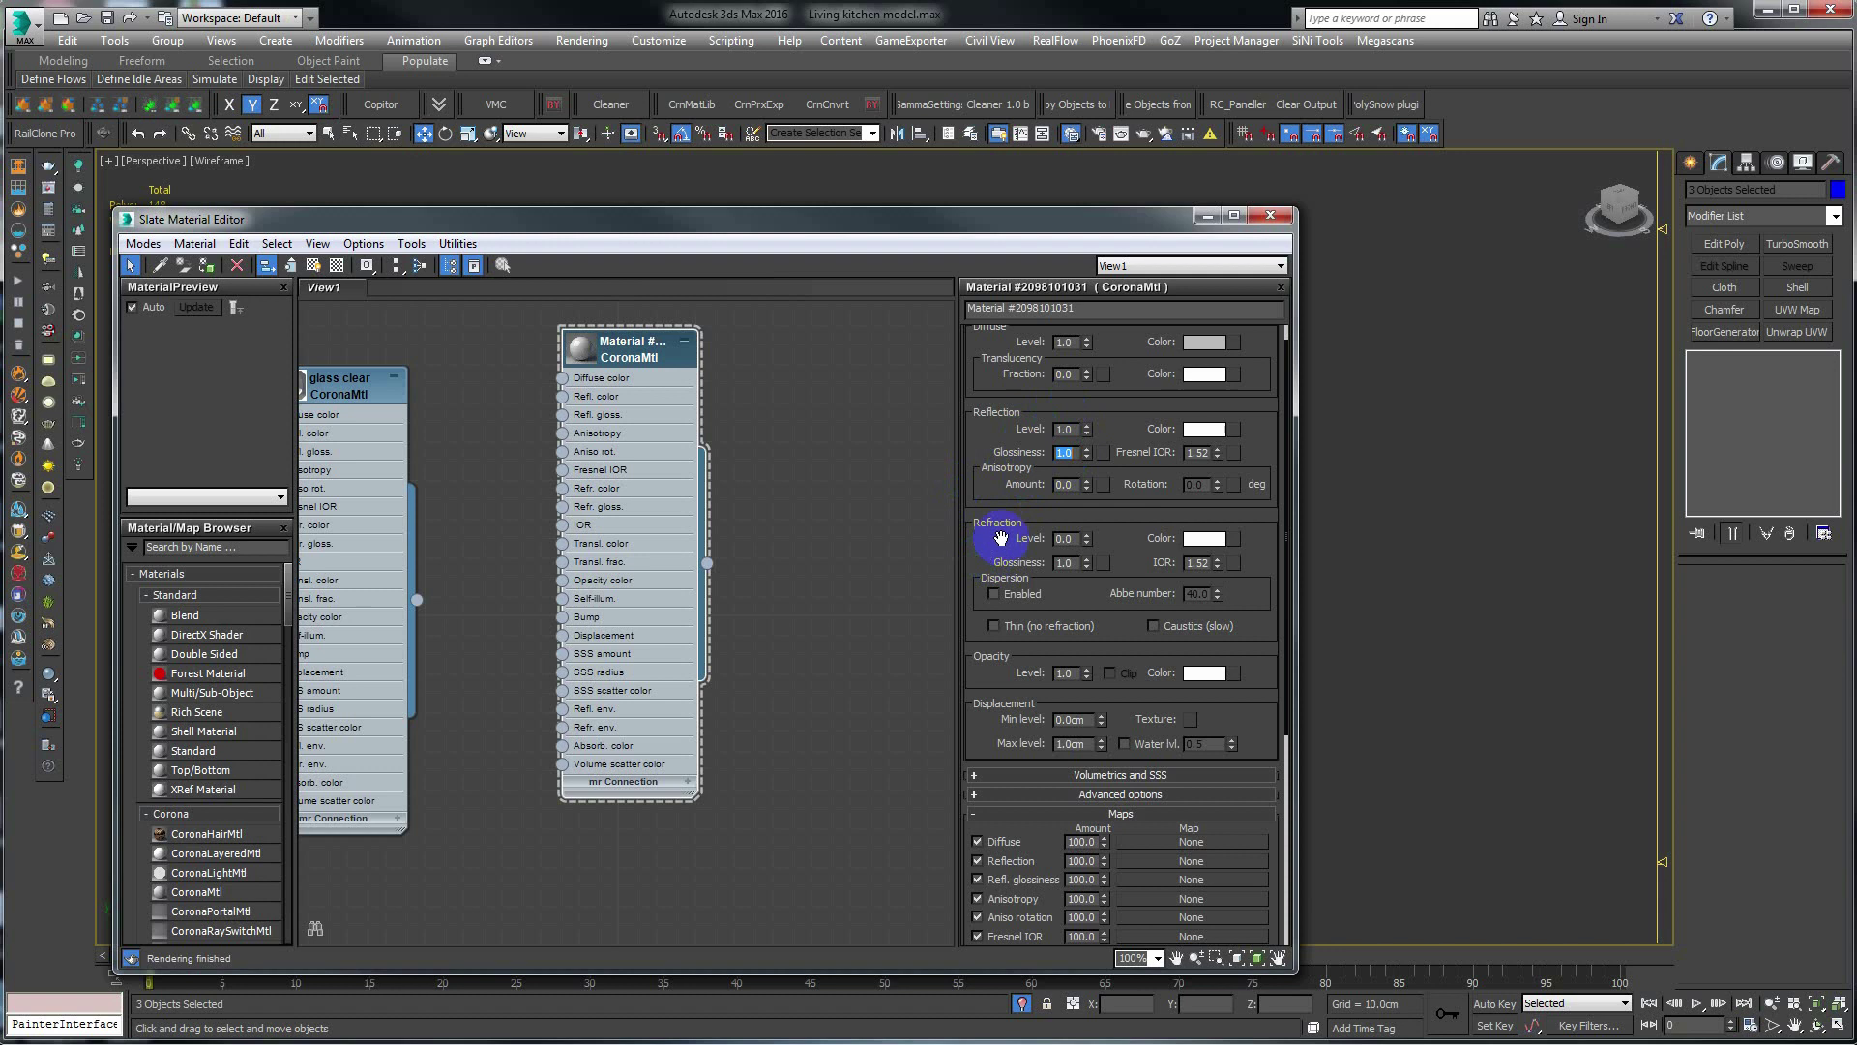
double_click(1068, 539)
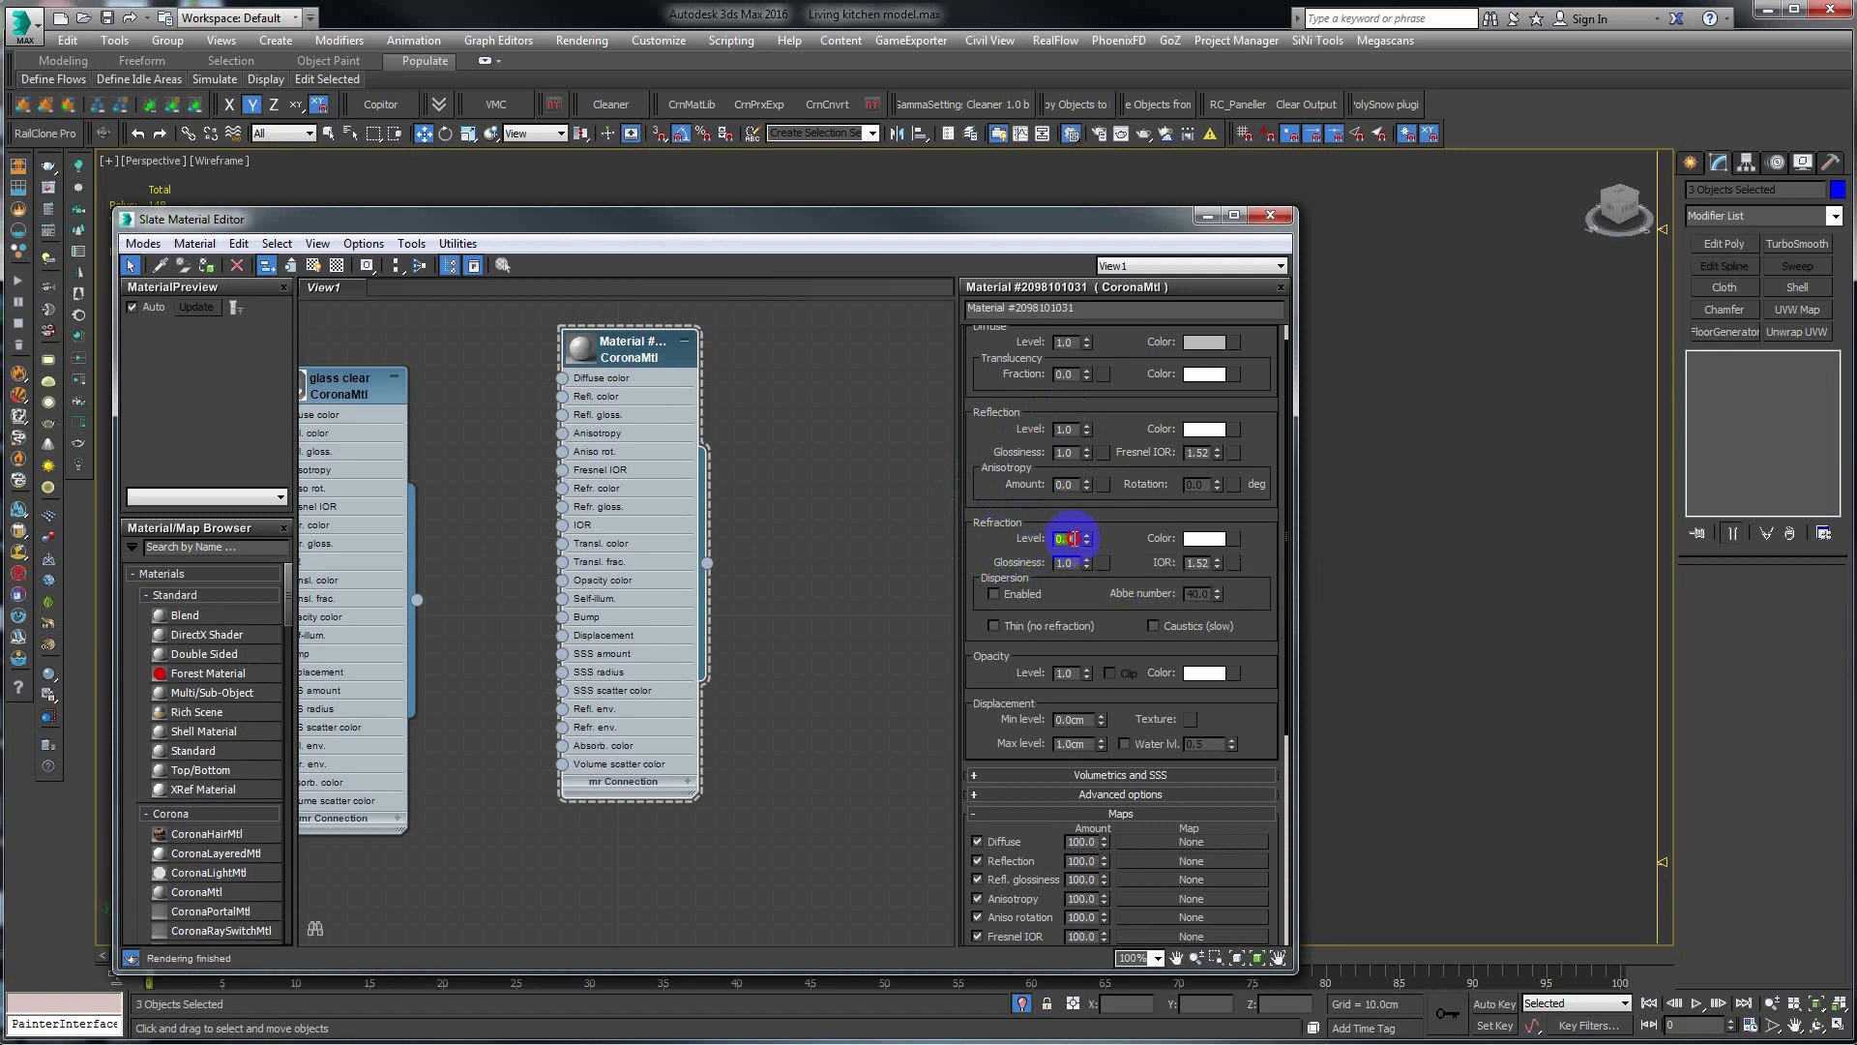
type("1")
key("Return")
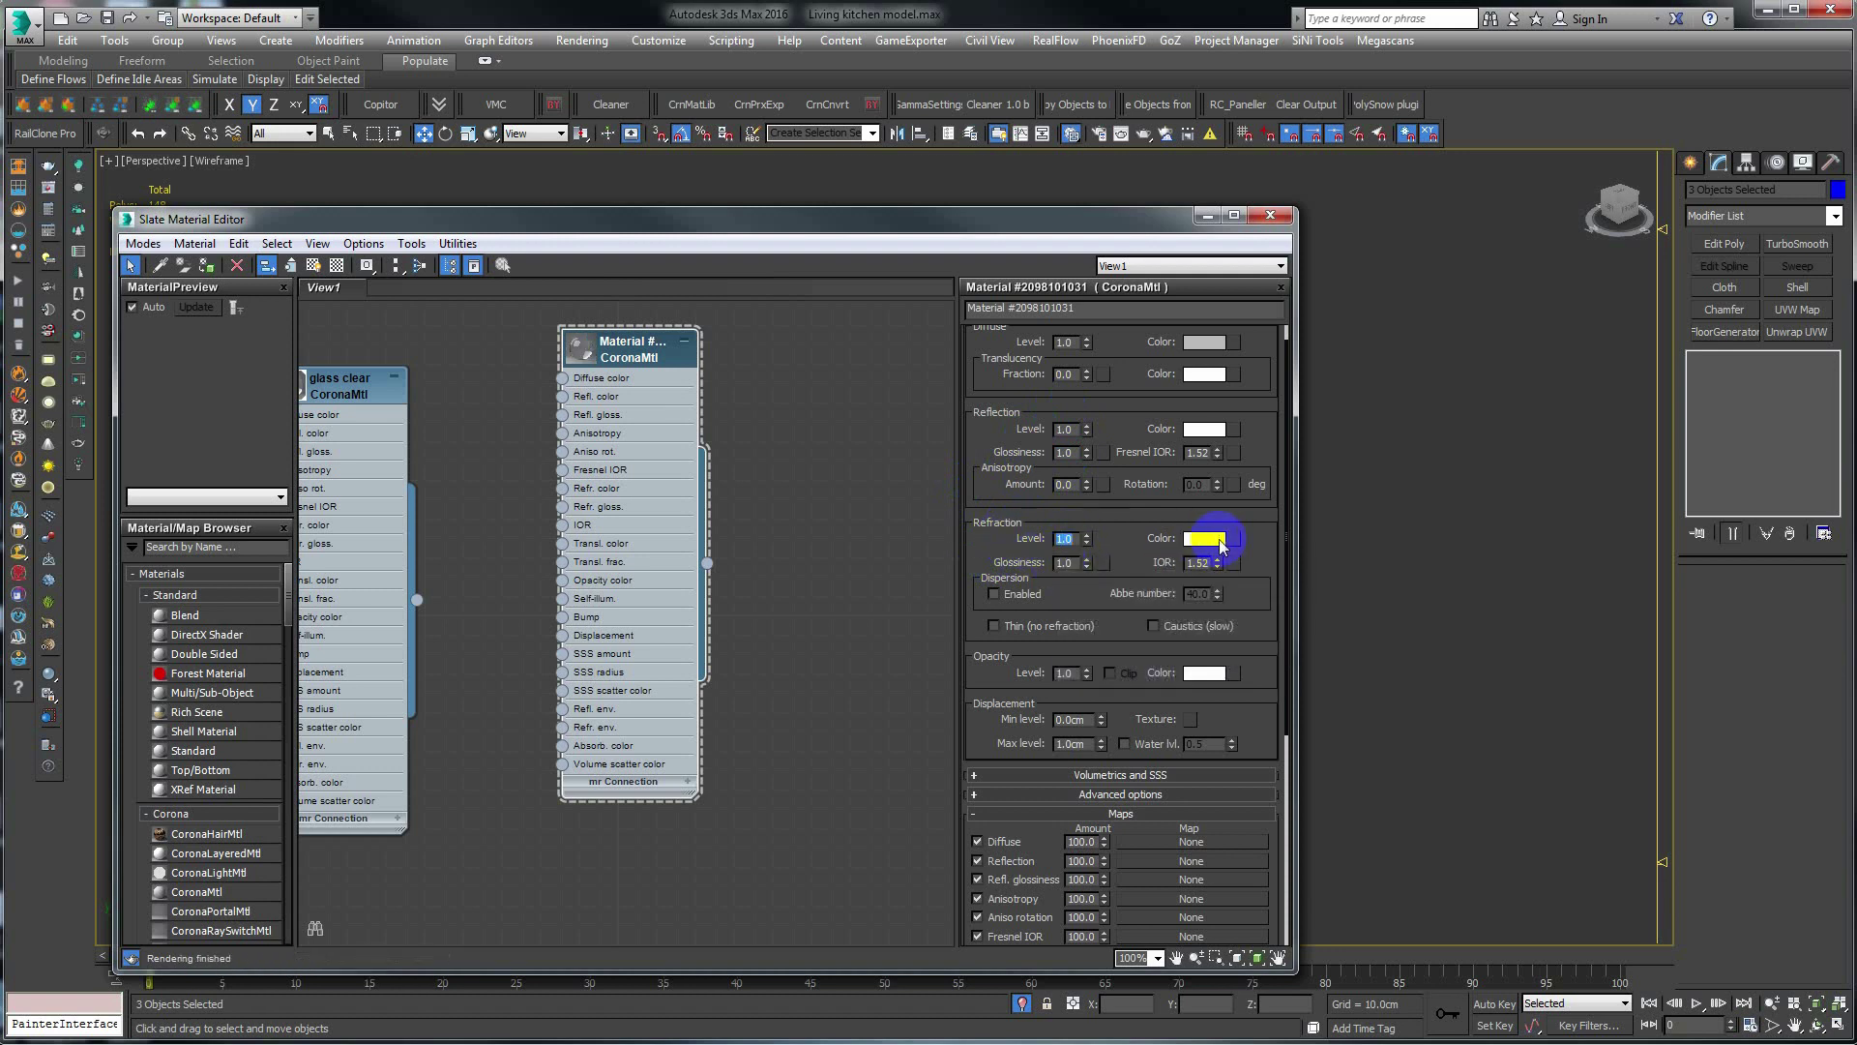
Step: Open a separate preview window for the new material and enlarge it beside the parameters
right_click(573, 352)
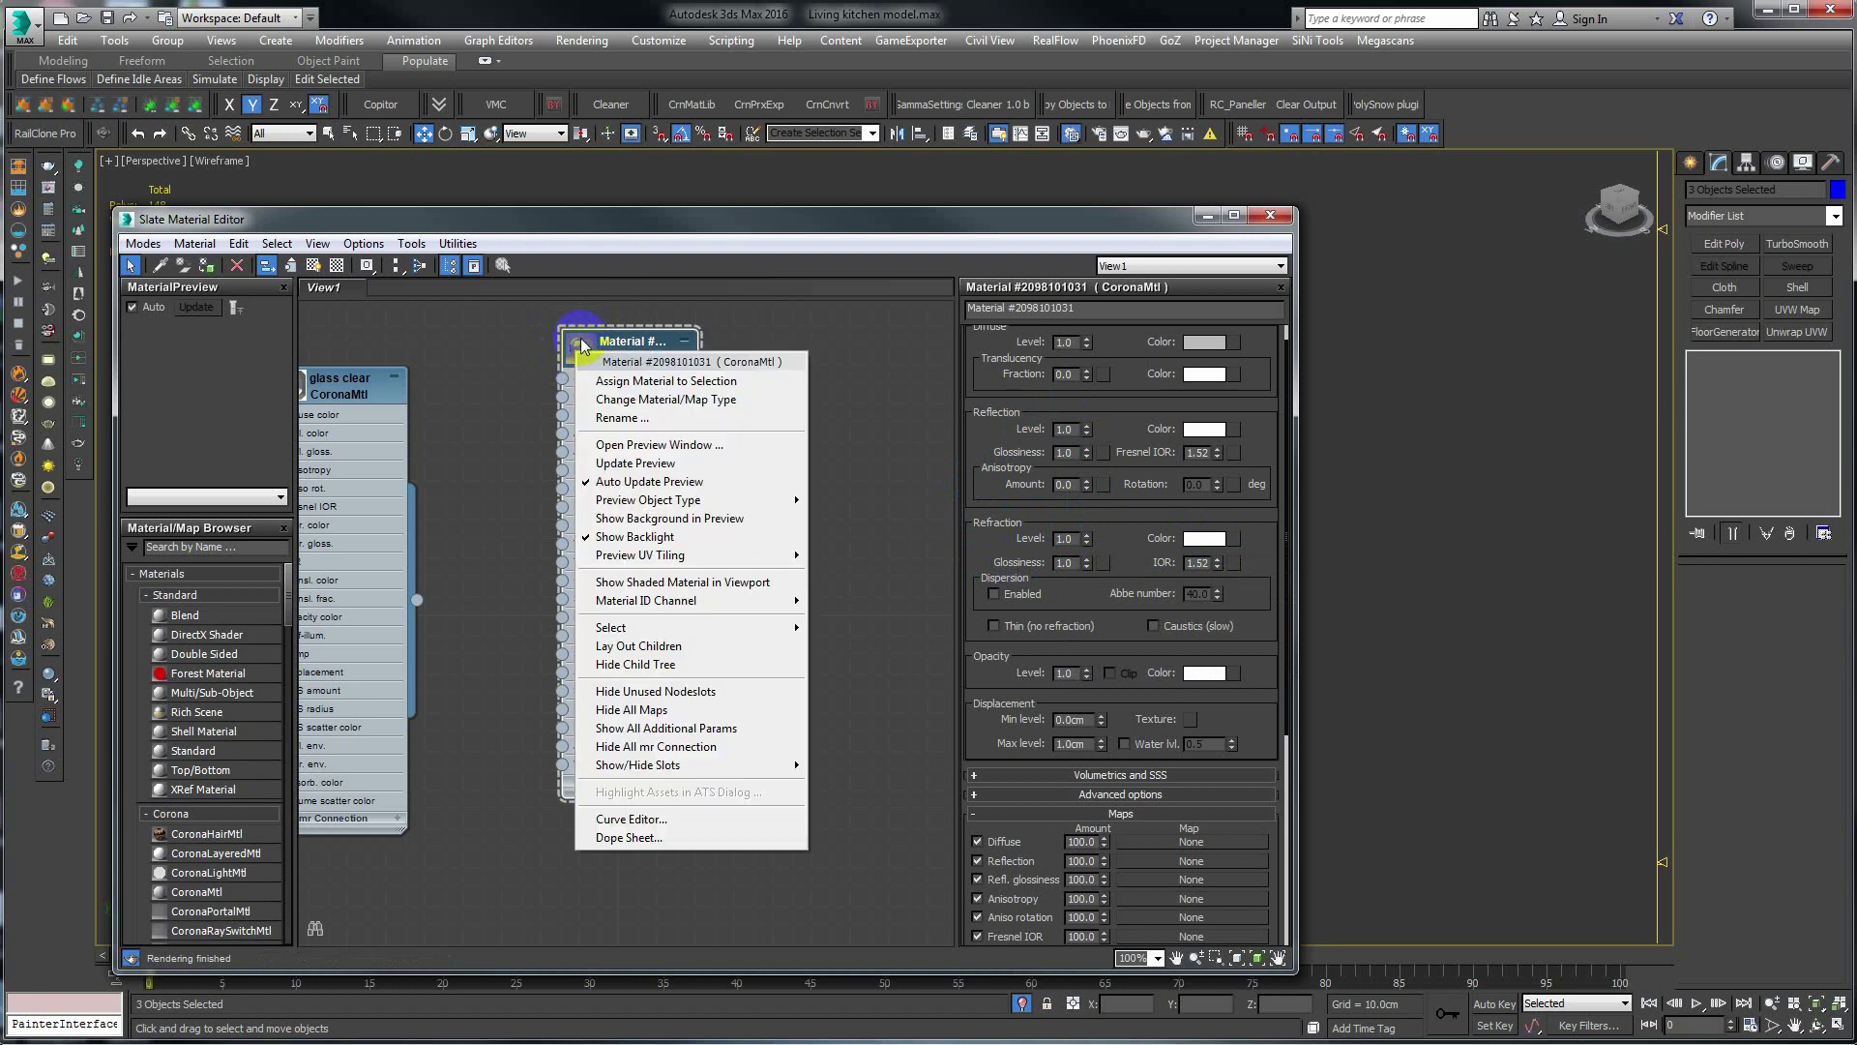
left_click(664, 446)
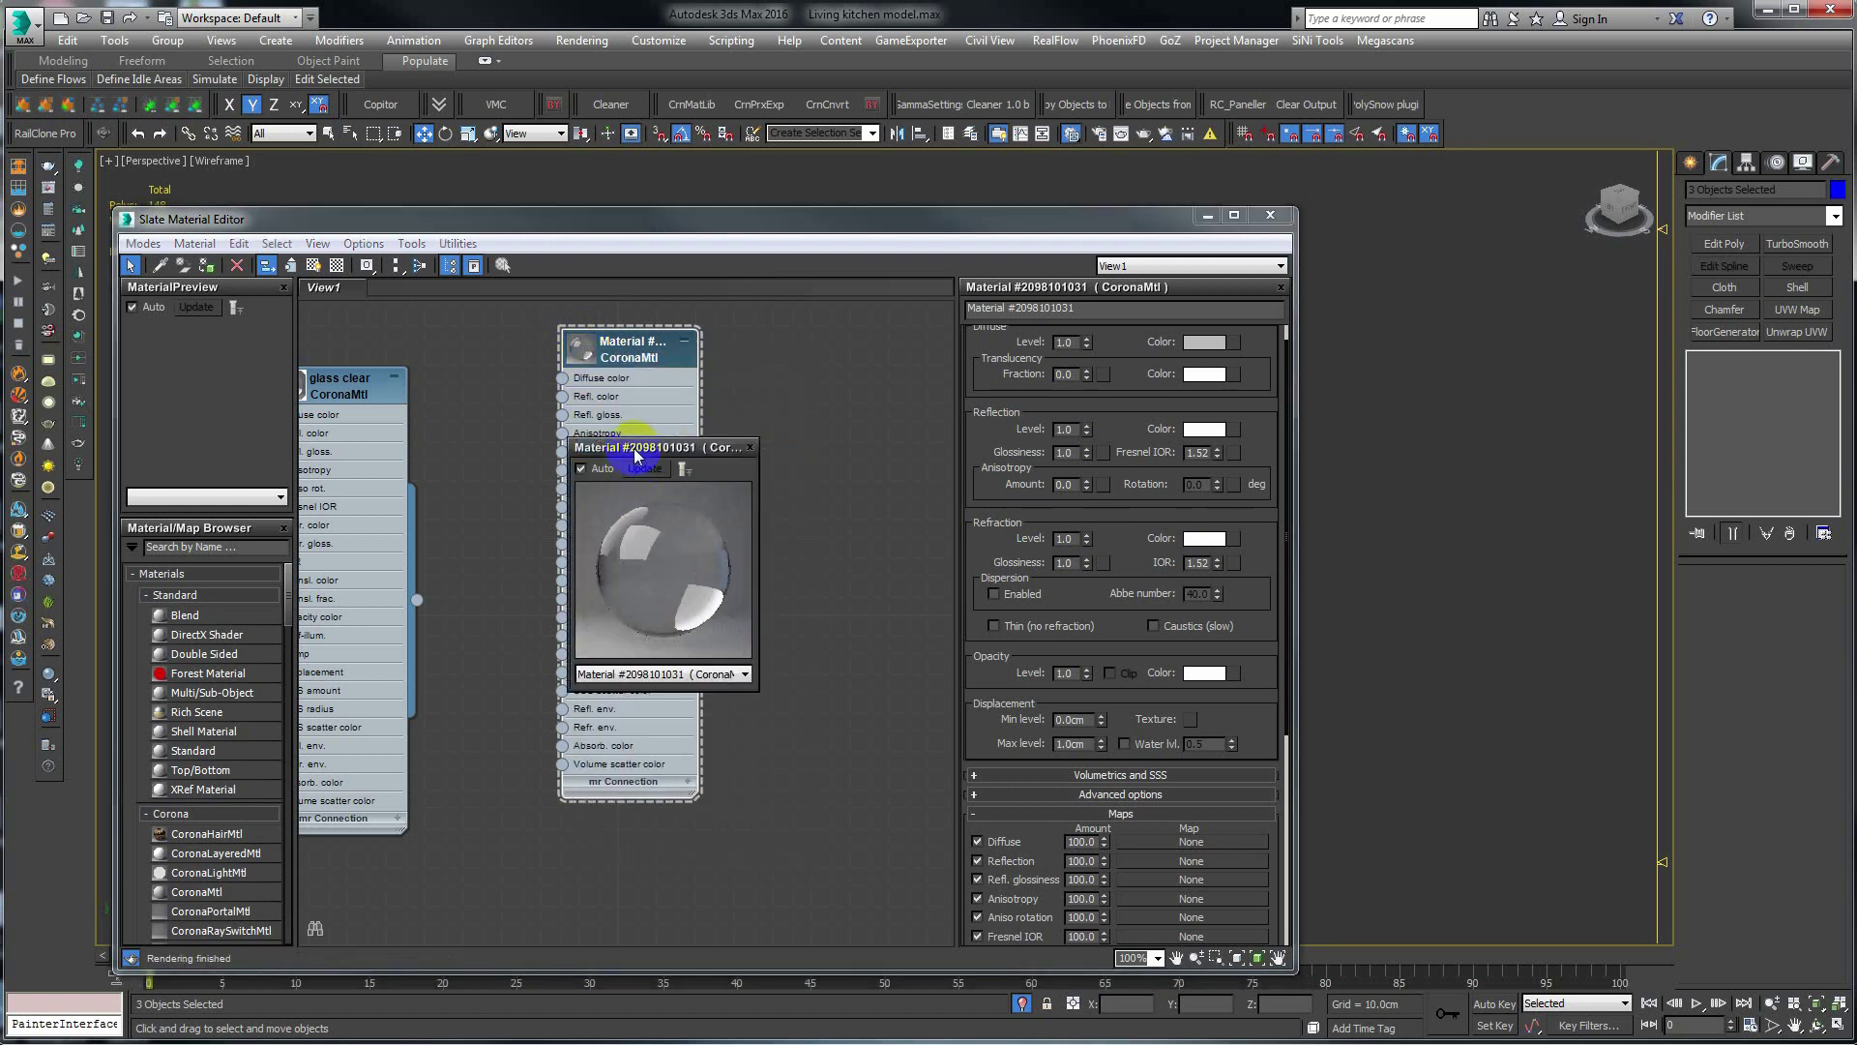
left_click_drag(638, 461, 532, 367)
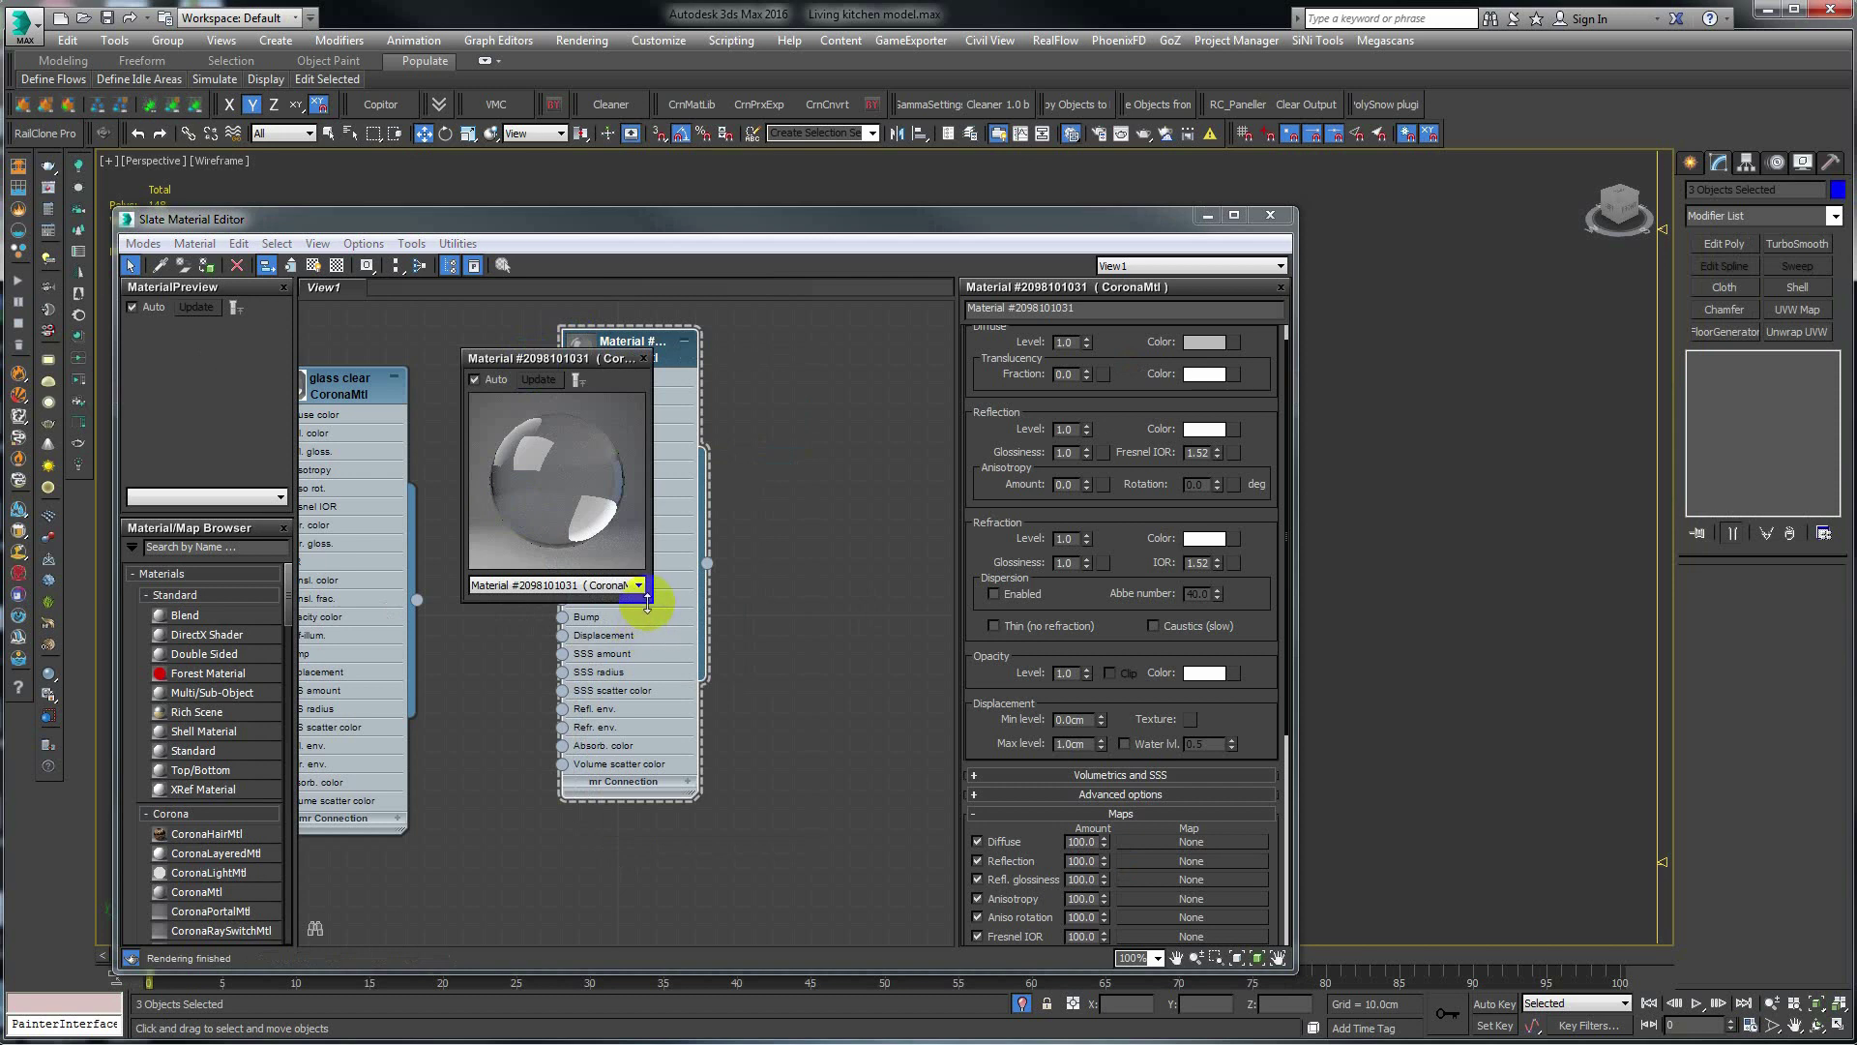
left_click_drag(648, 602, 777, 727)
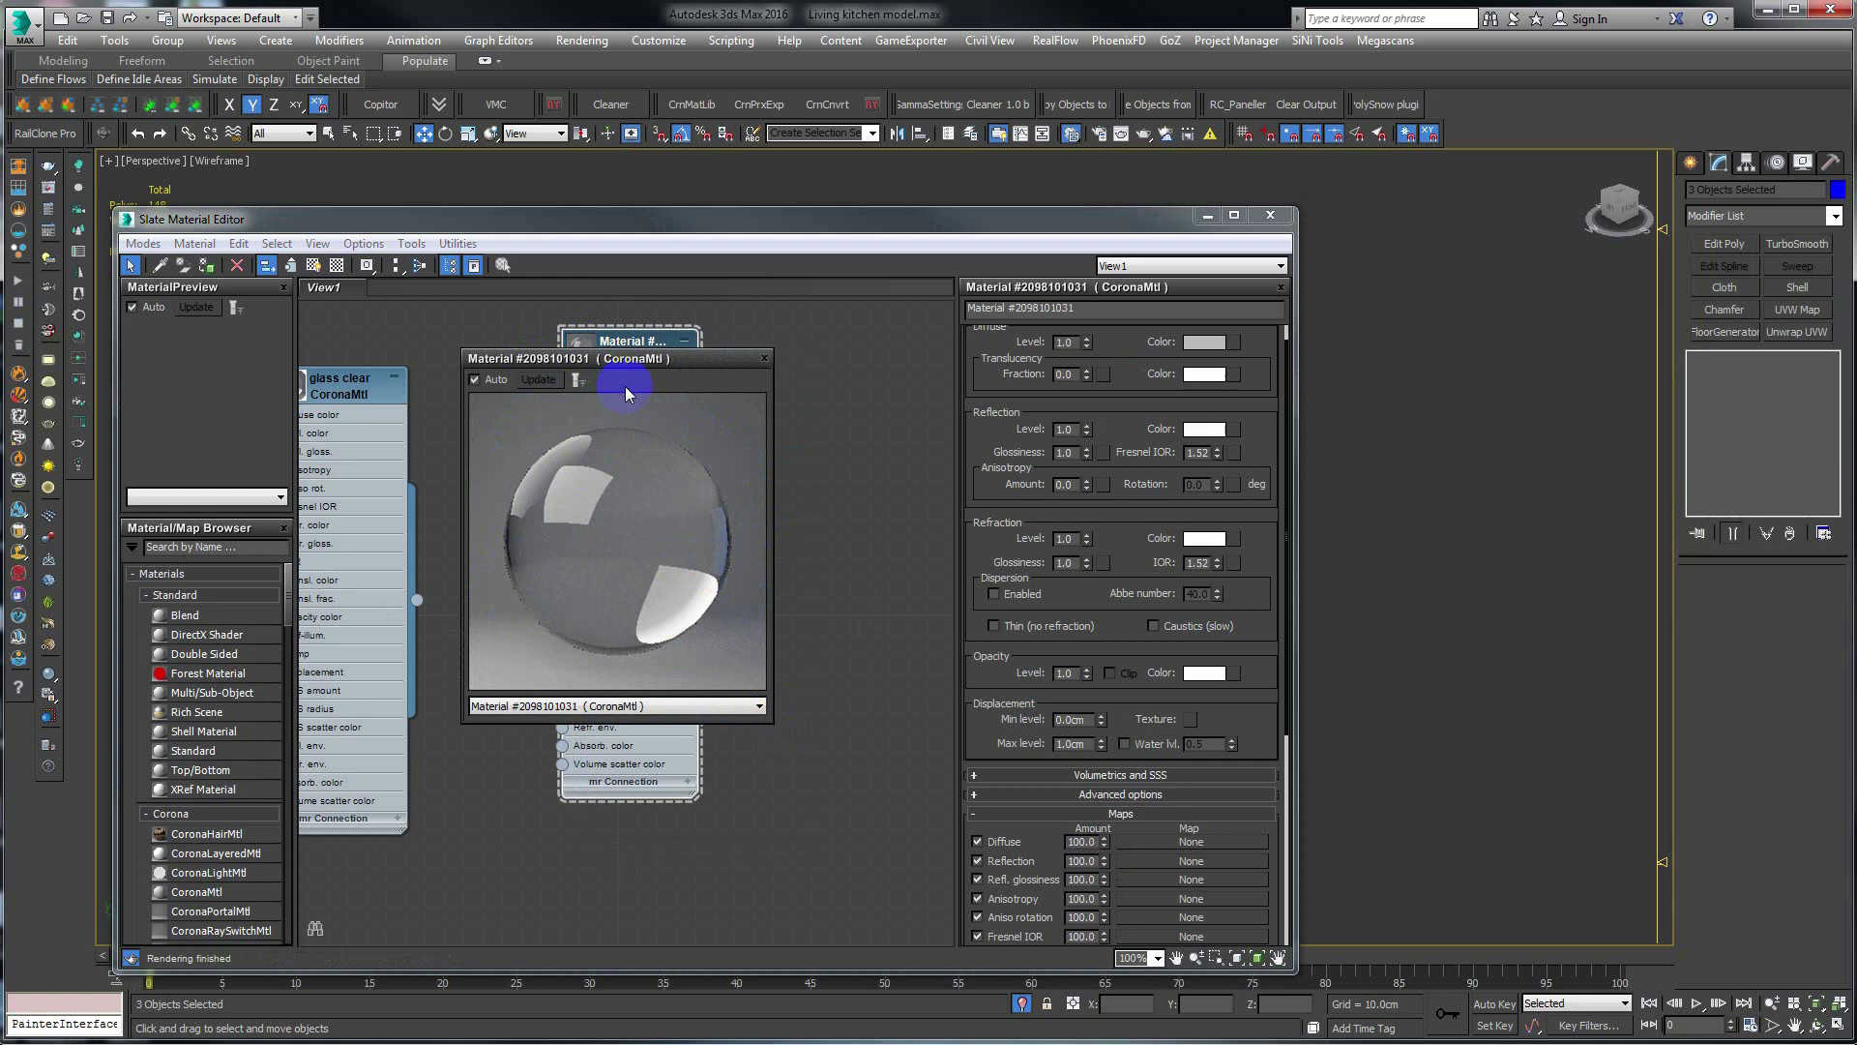
left_click_drag(614, 360, 577, 392)
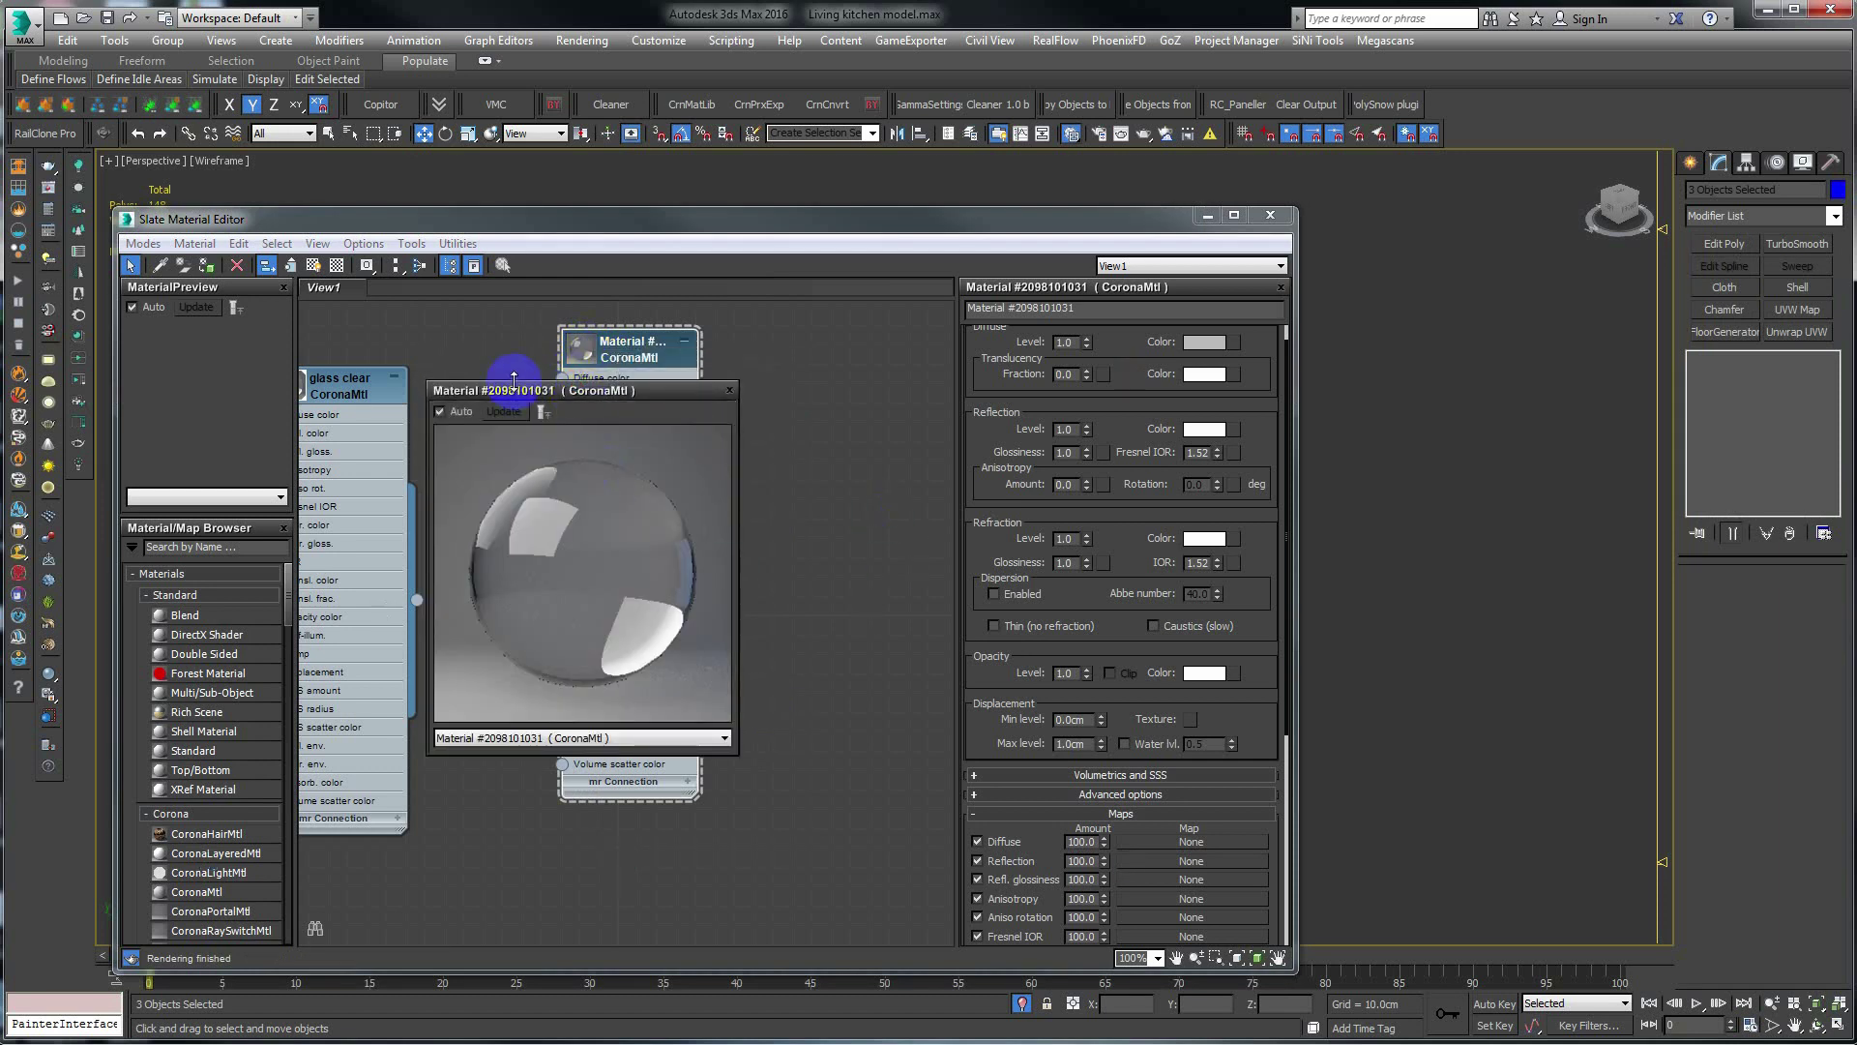
Step: Try a faint cyan tint on the refraction color by lowering its red value to 231
left_click(1206, 535)
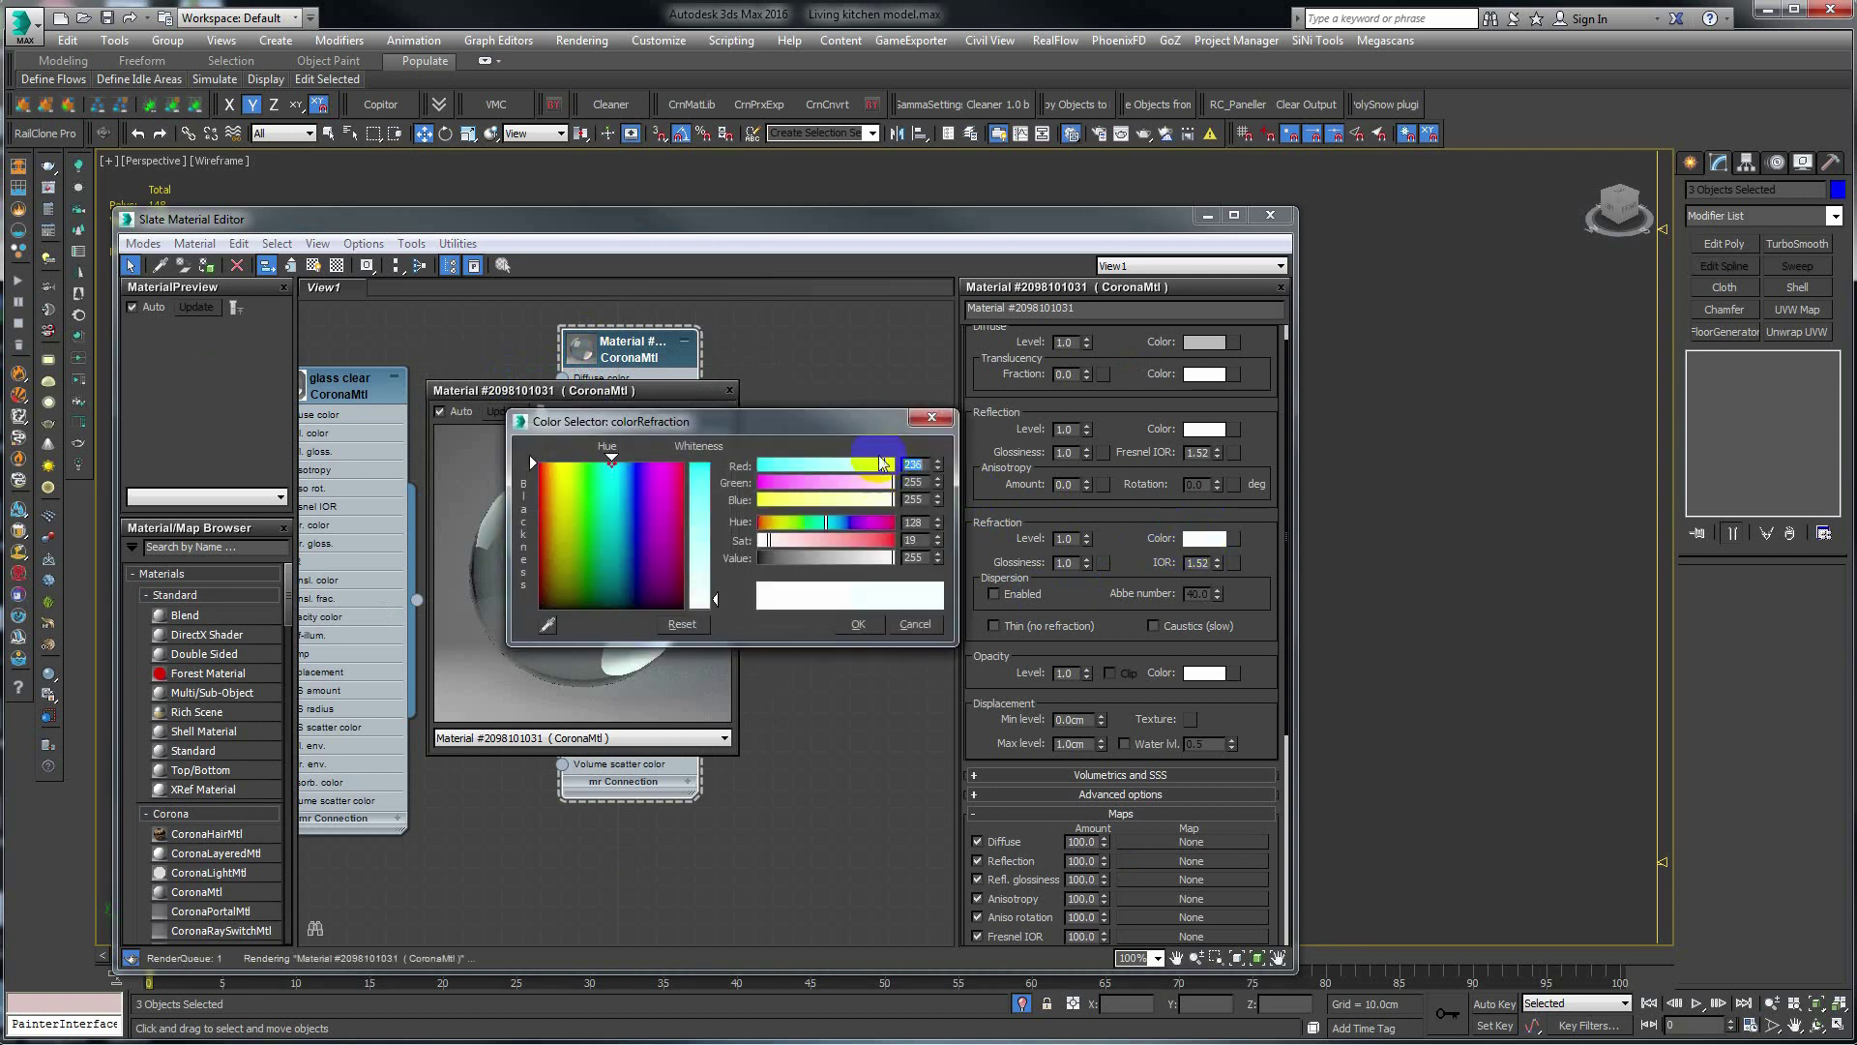
left_click(880, 472)
left_click_drag(815, 420, 1037, 402)
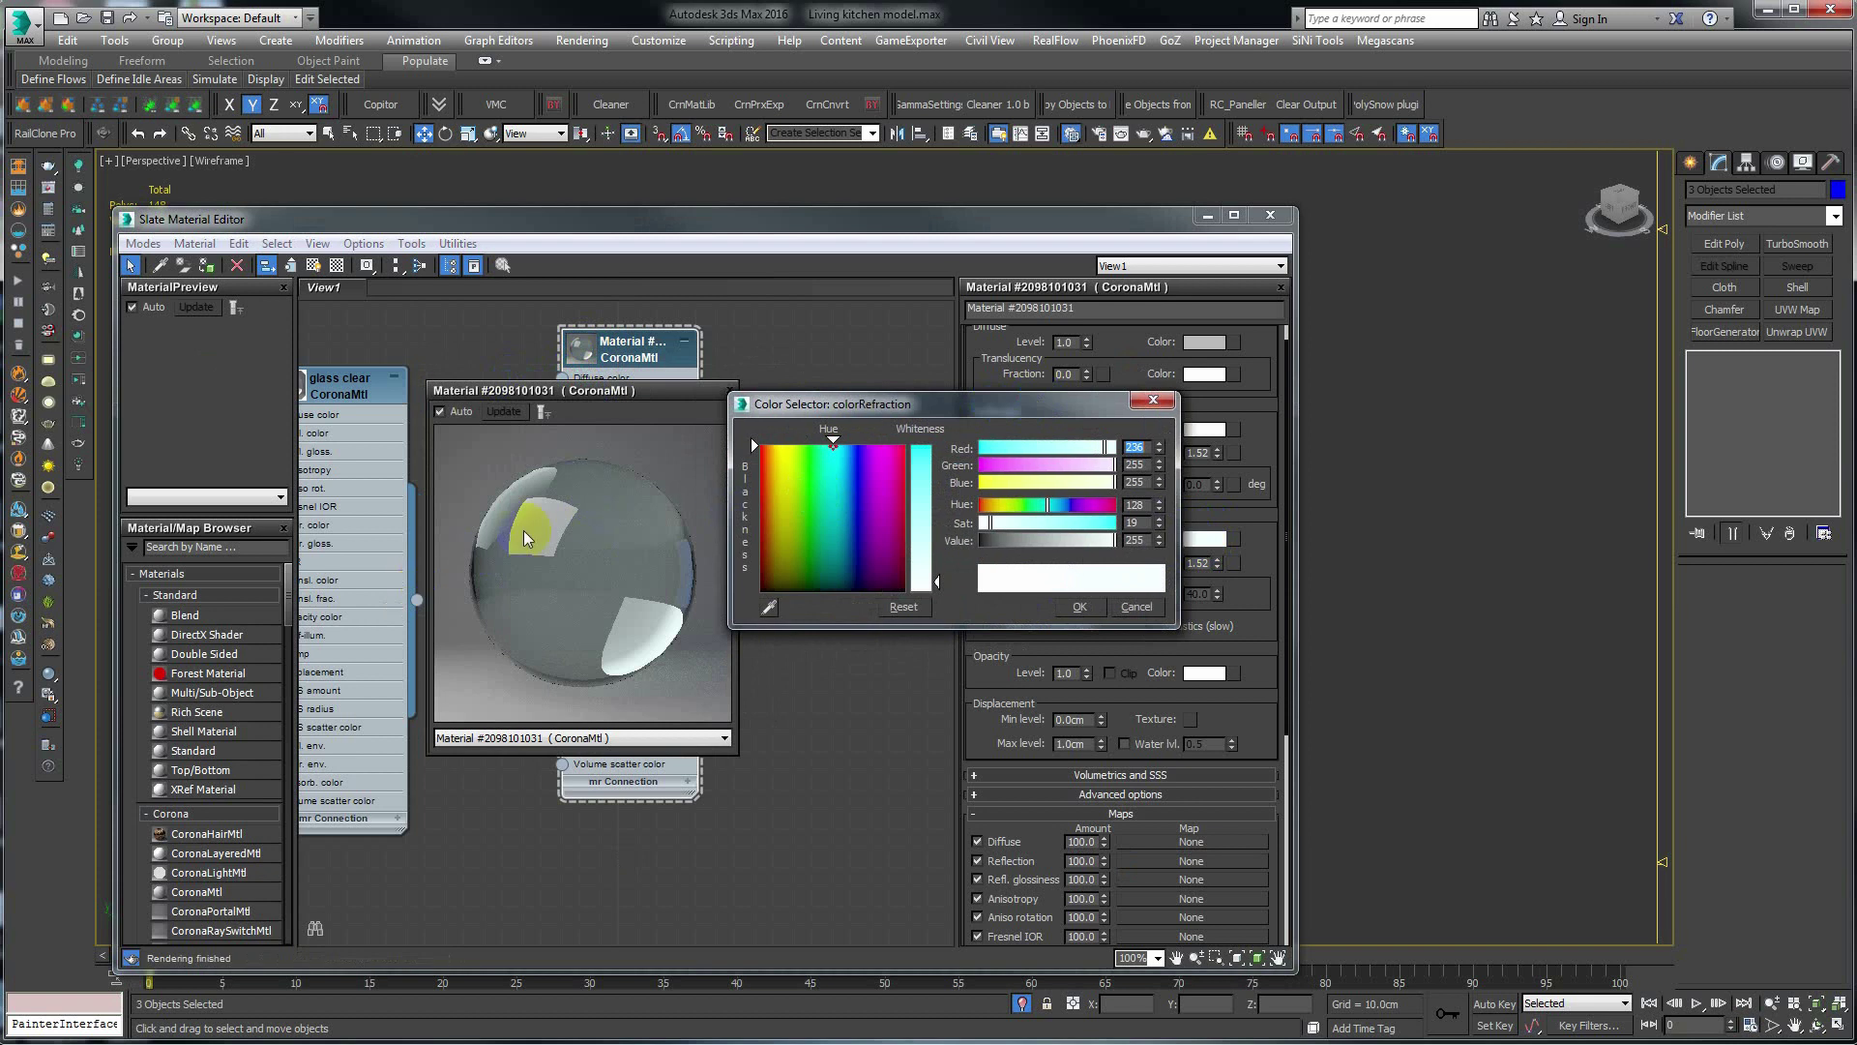
left_click(1091, 450)
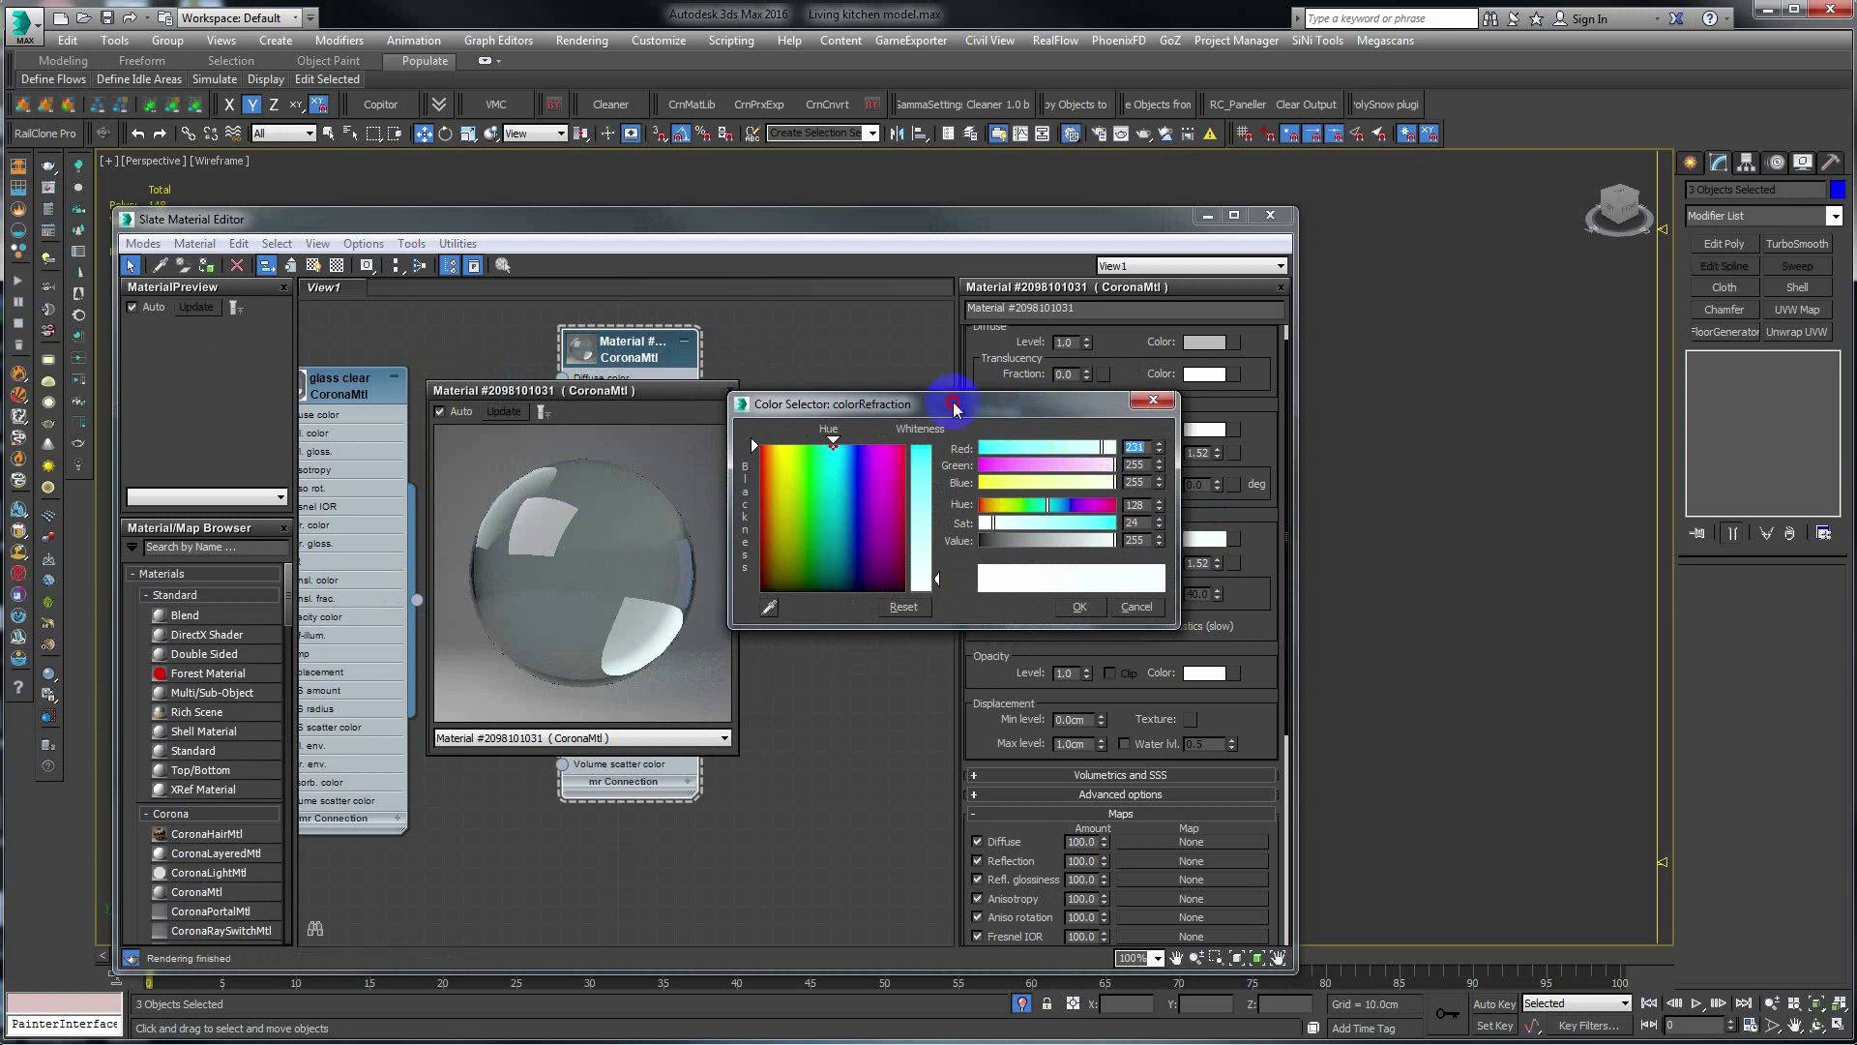
left_click_drag(954, 407, 979, 358)
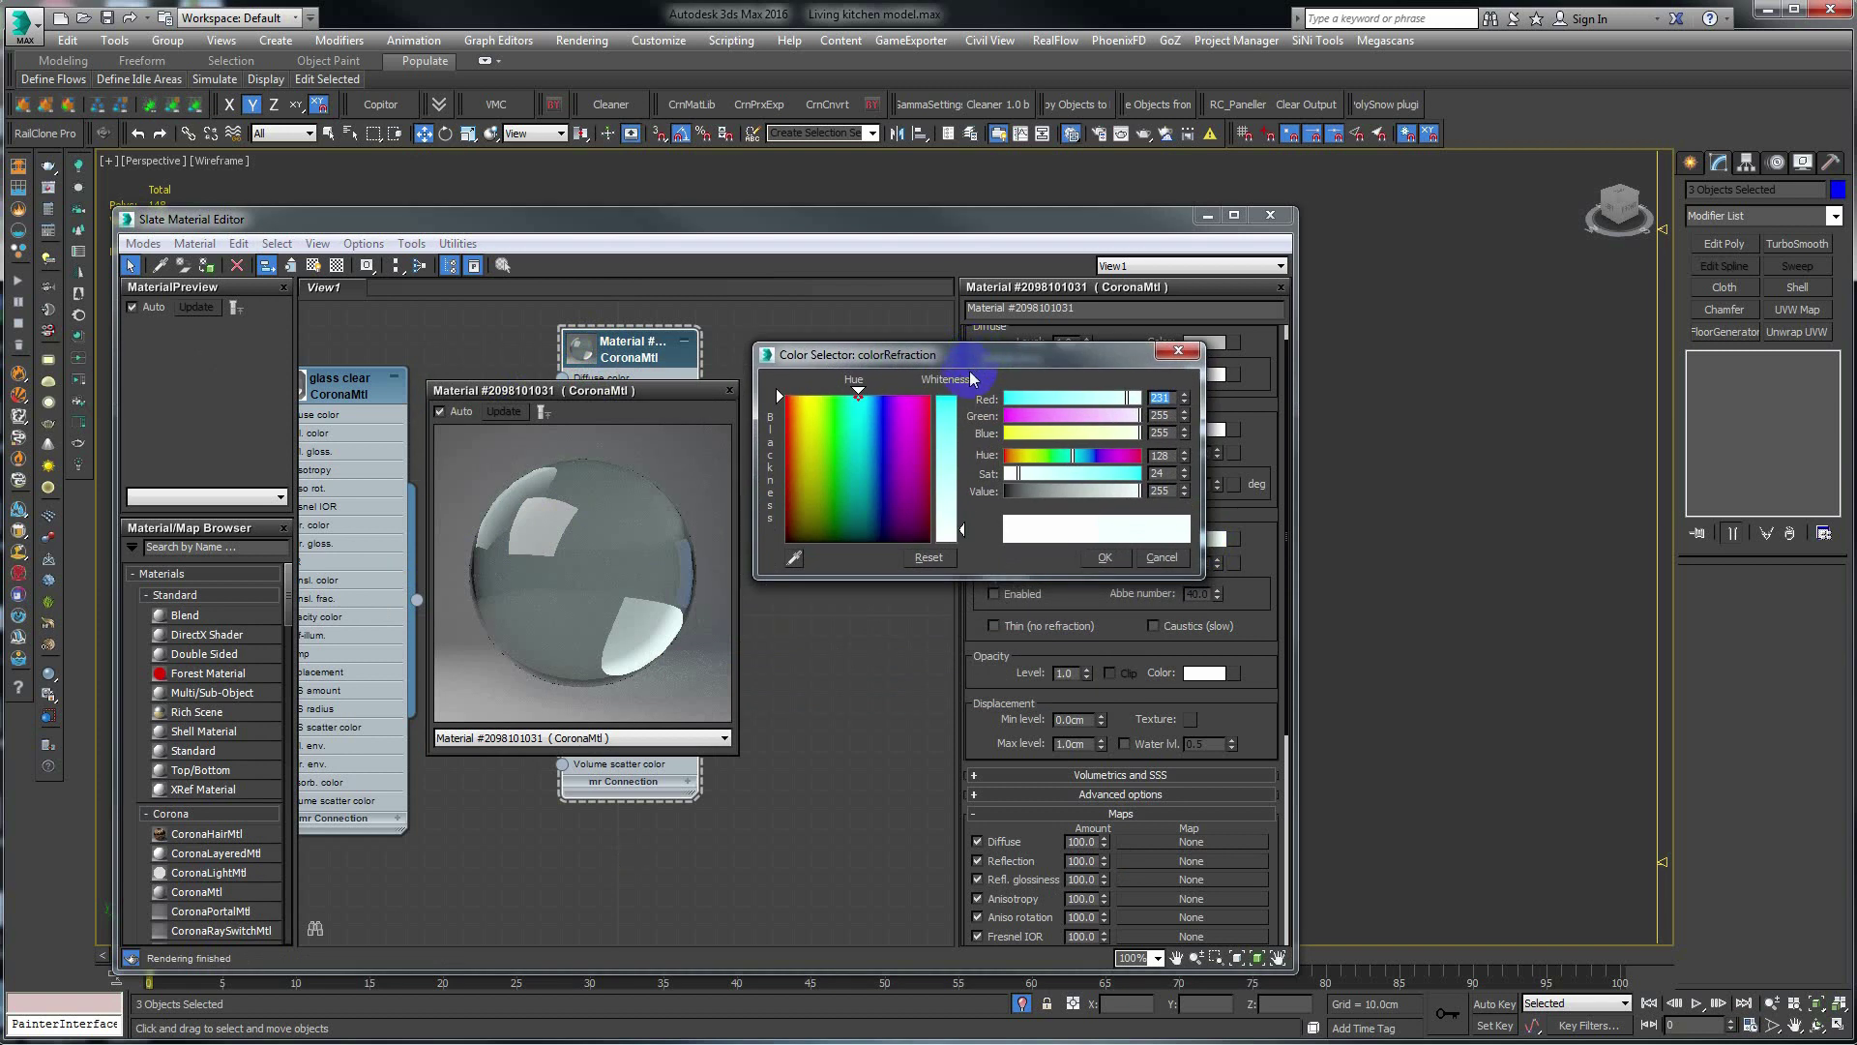
Step: Try a strong cyan refraction color with red at 5 and a pale one with red at 223, and discard the tint
left_click(1106, 399)
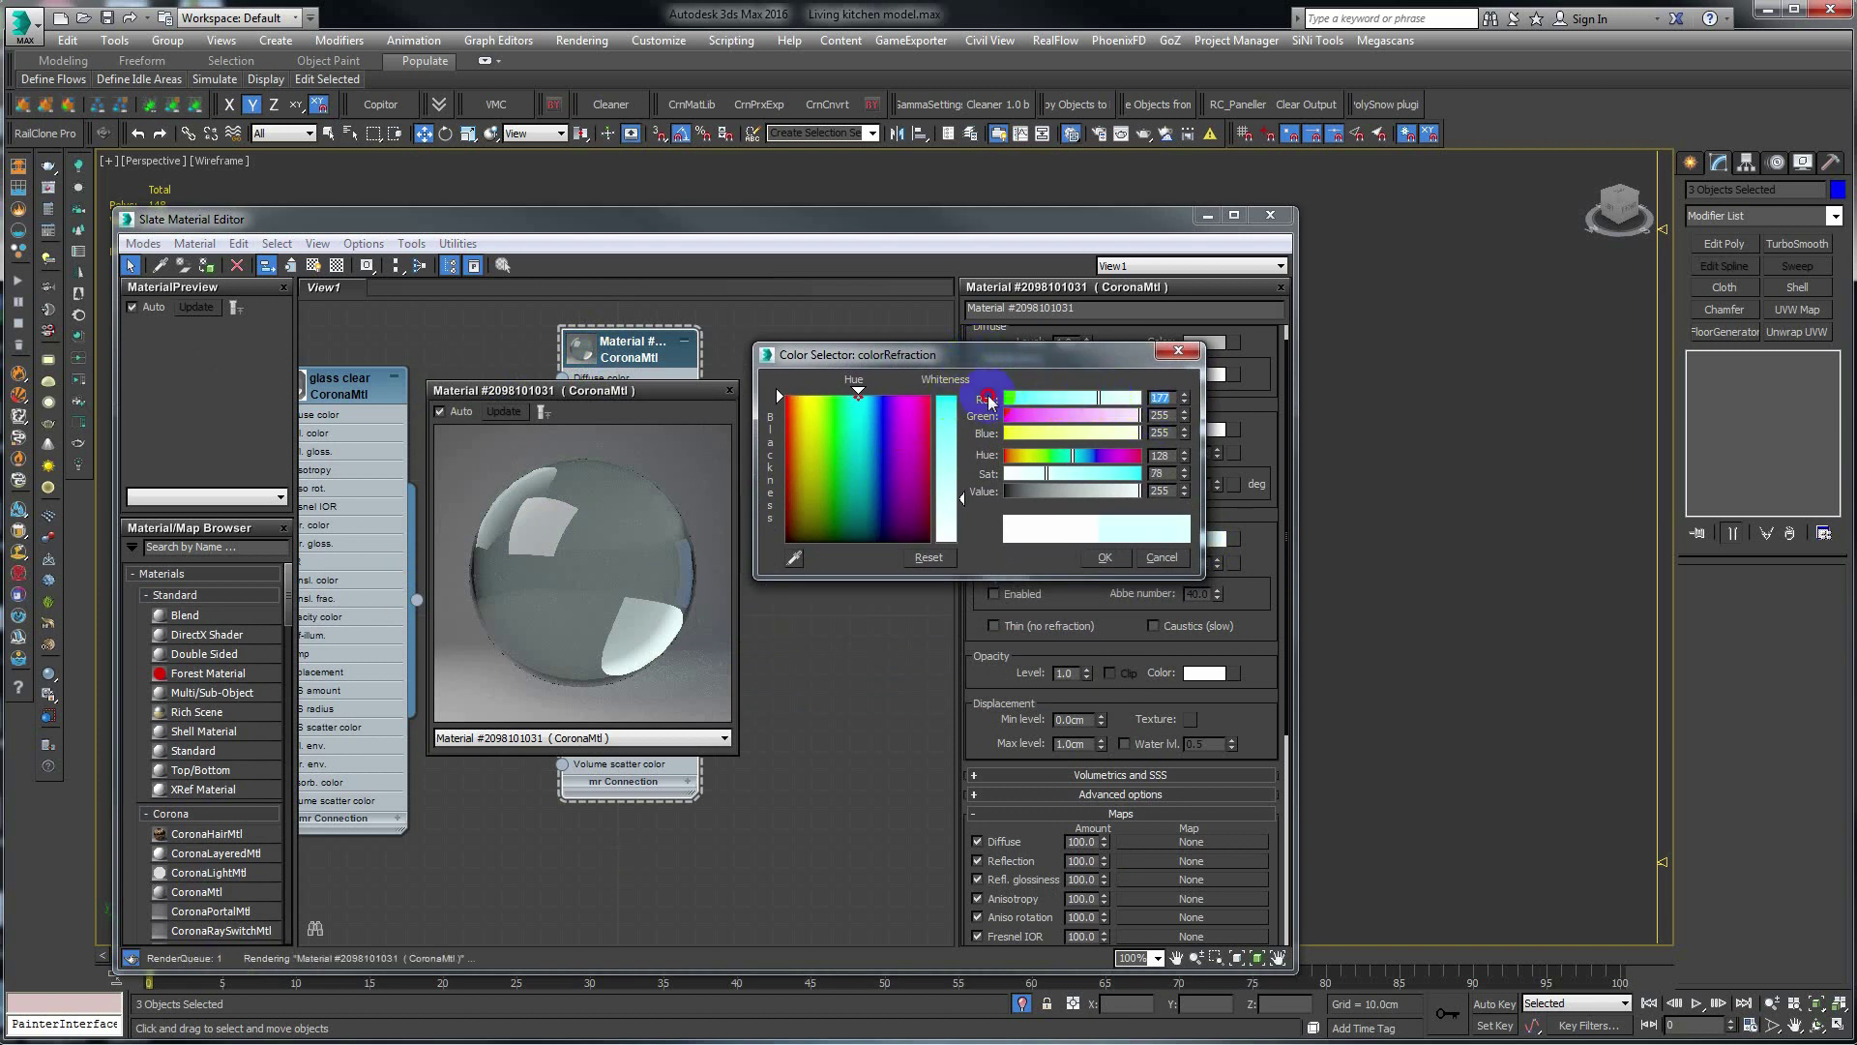
left_click(1028, 398)
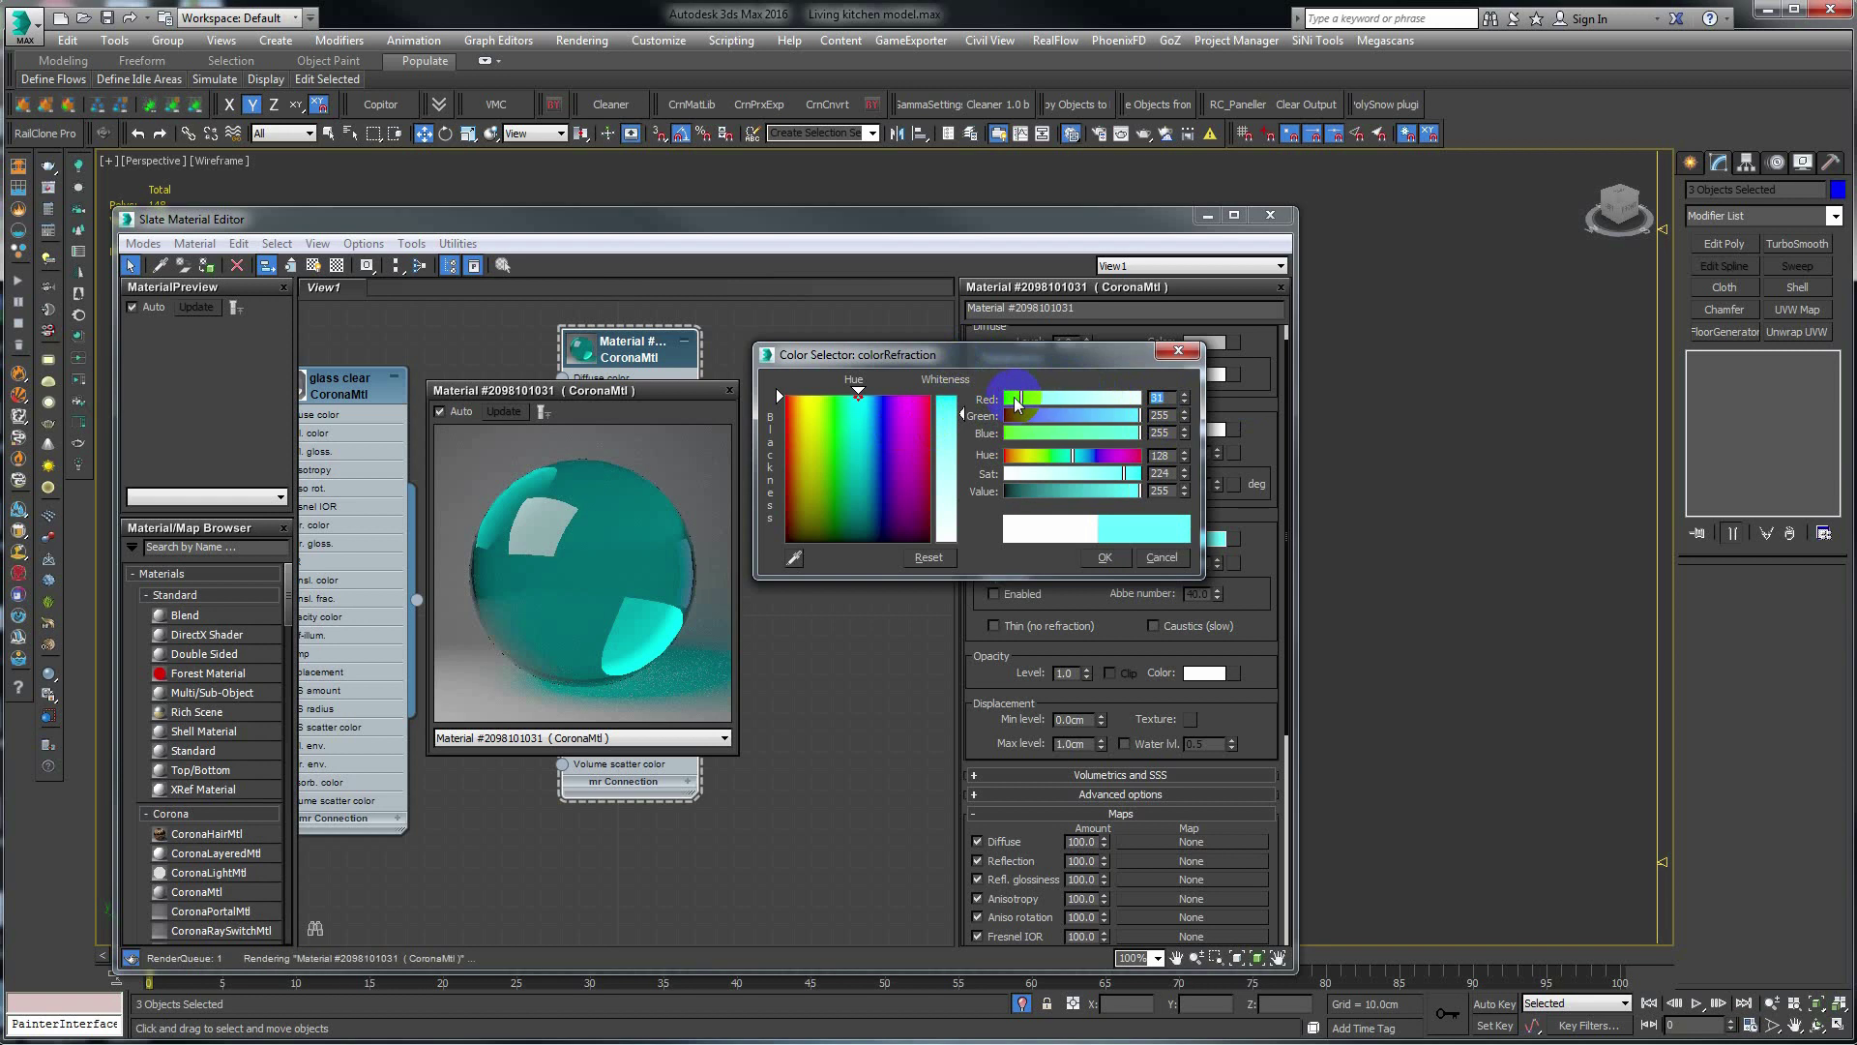
left_click(1011, 399)
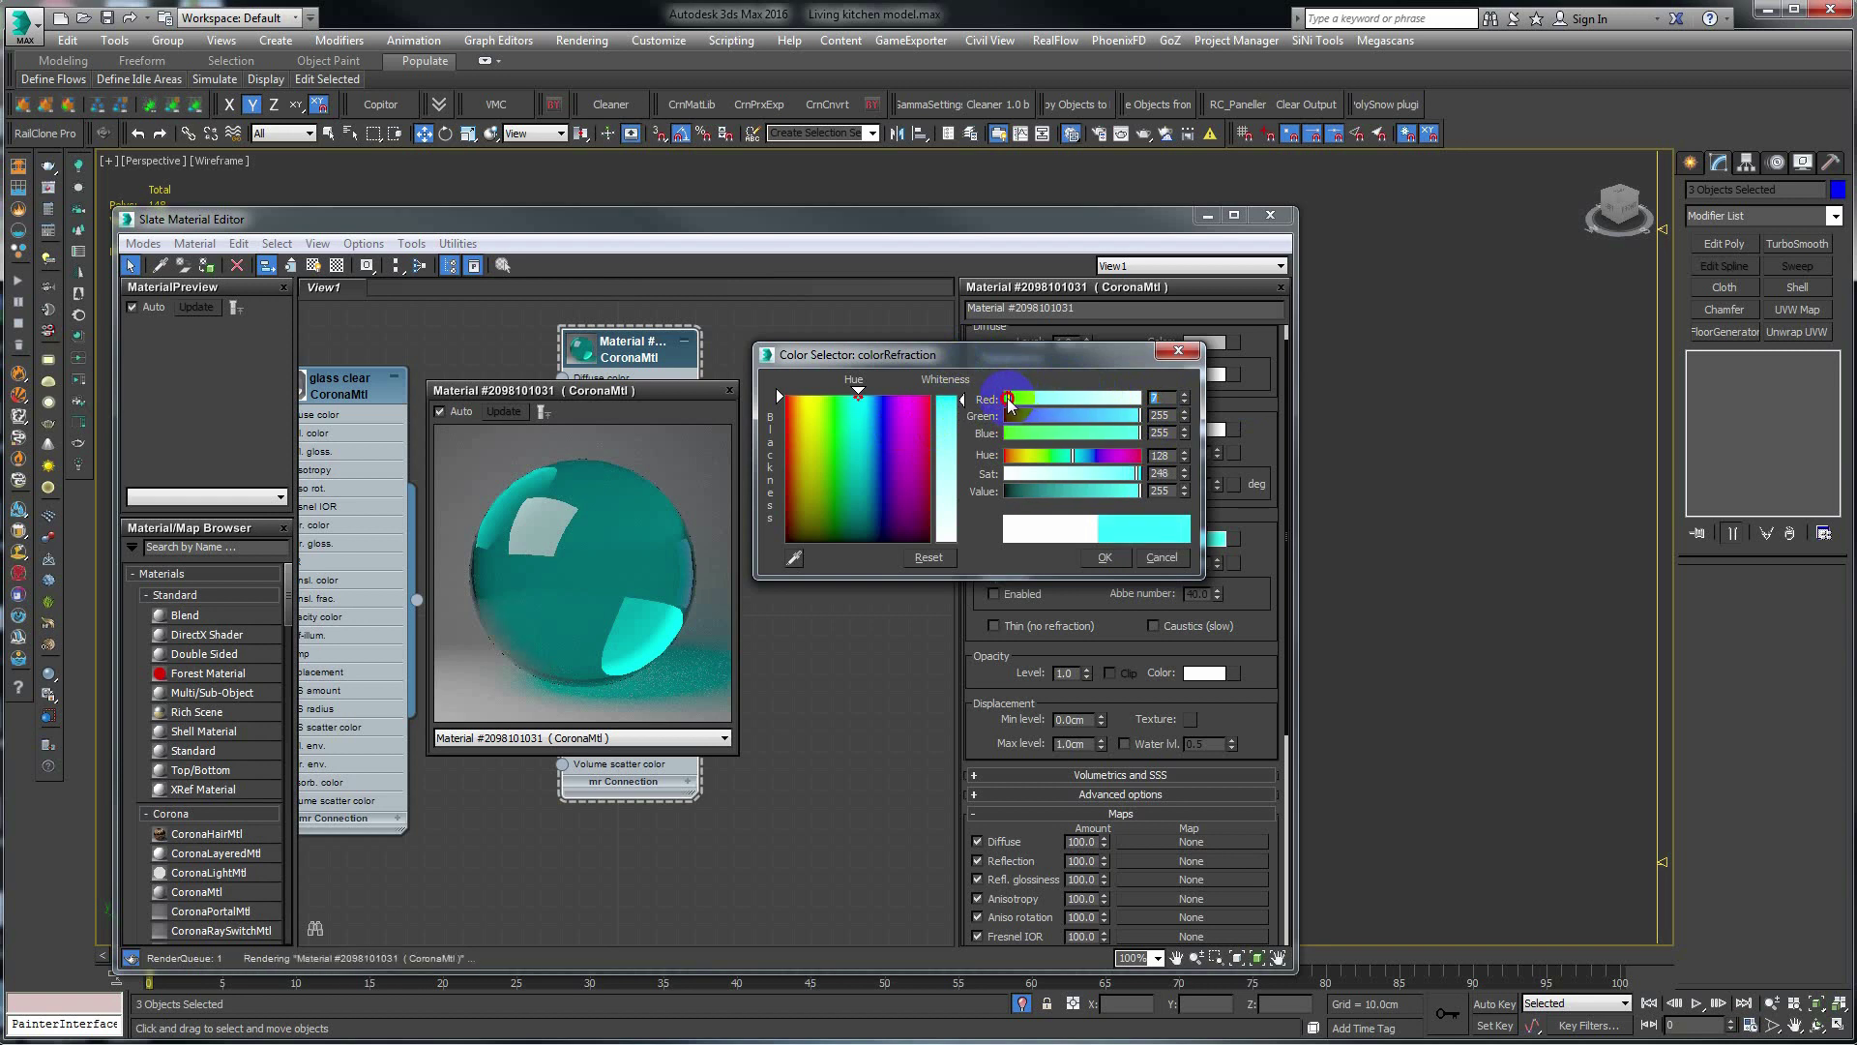
left_click_drag(1011, 399, 1006, 400)
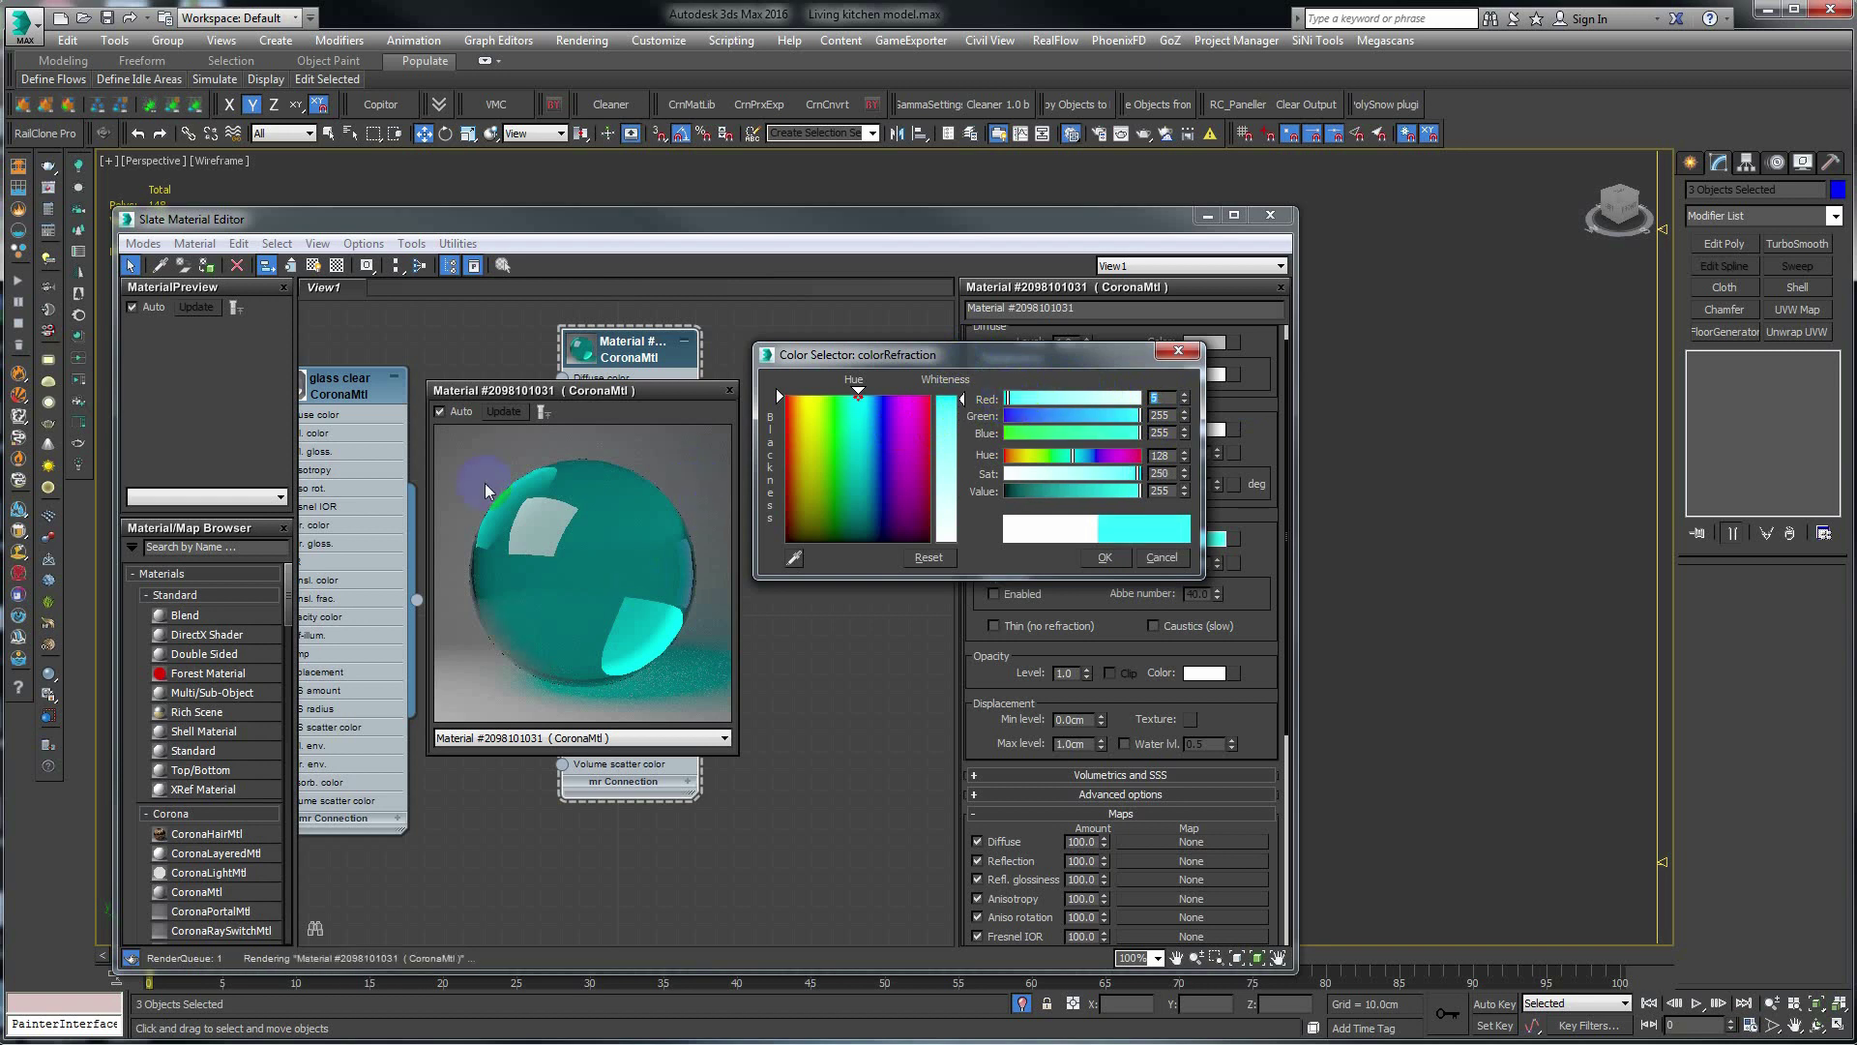
left_click(1117, 398)
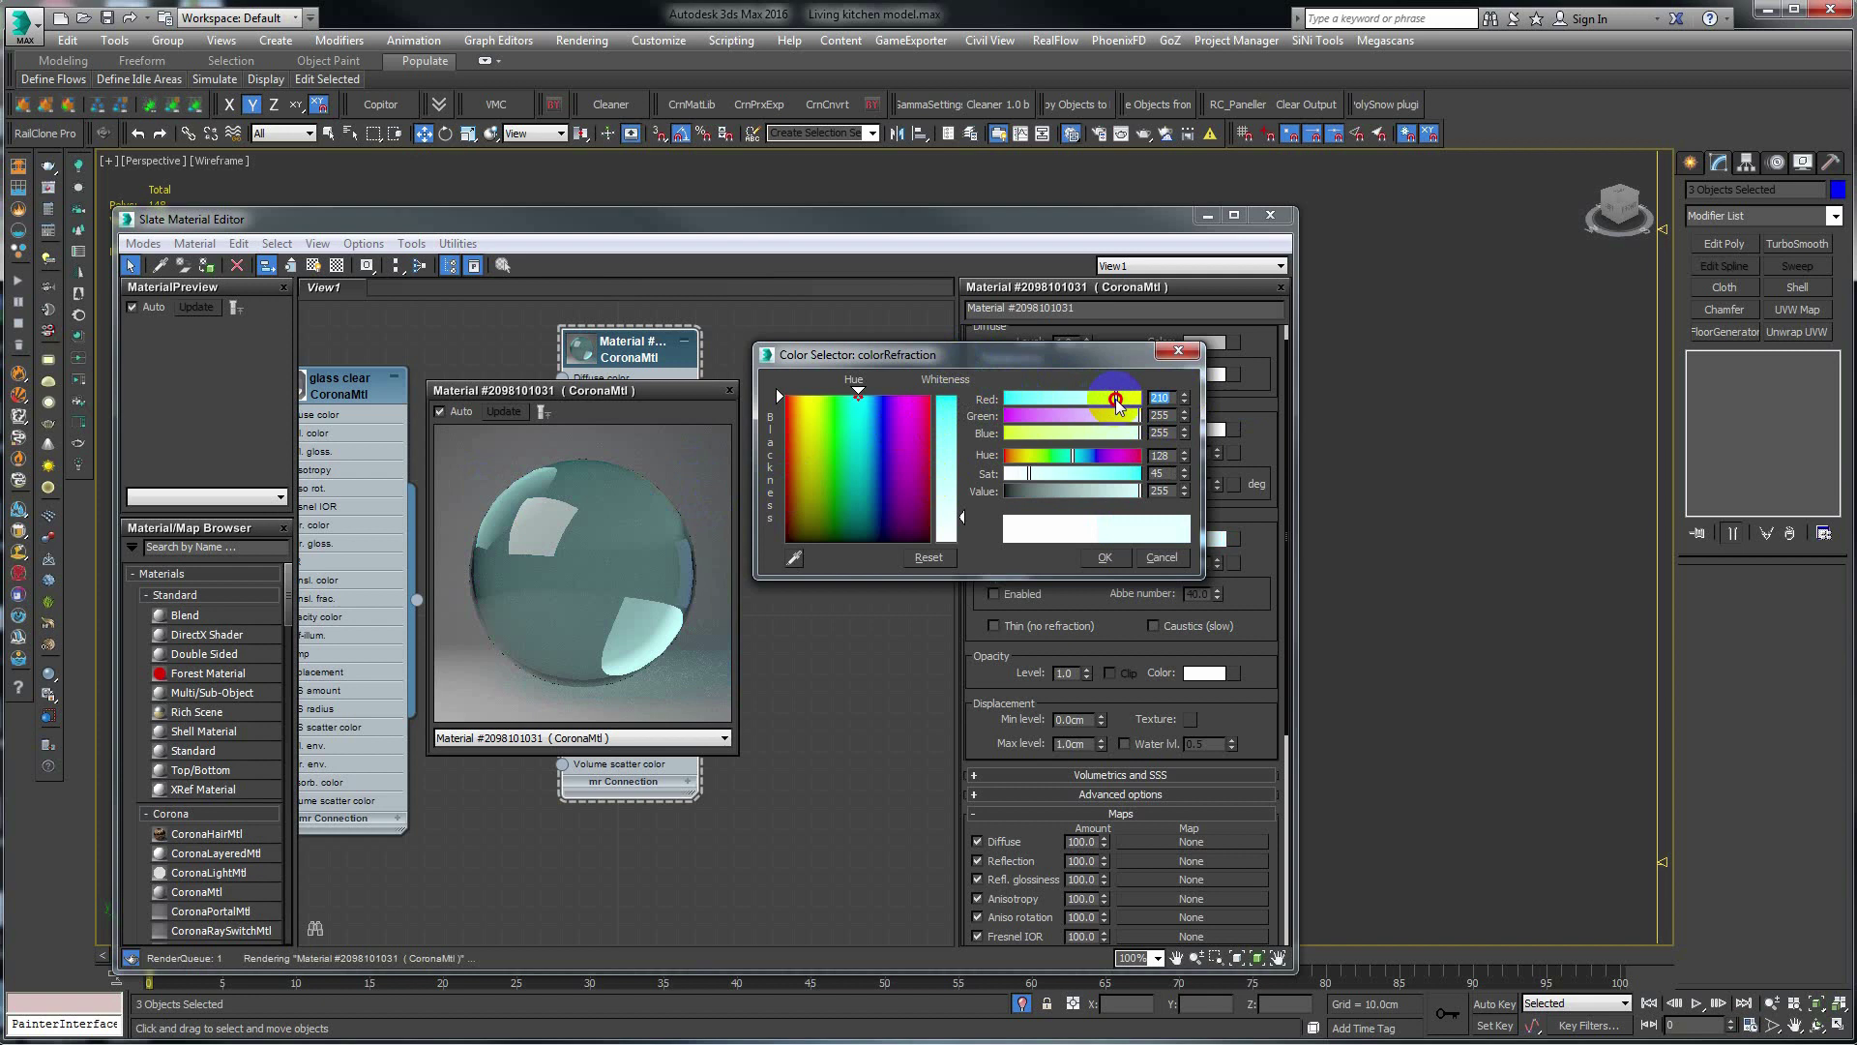
left_click_drag(1117, 399, 1121, 399)
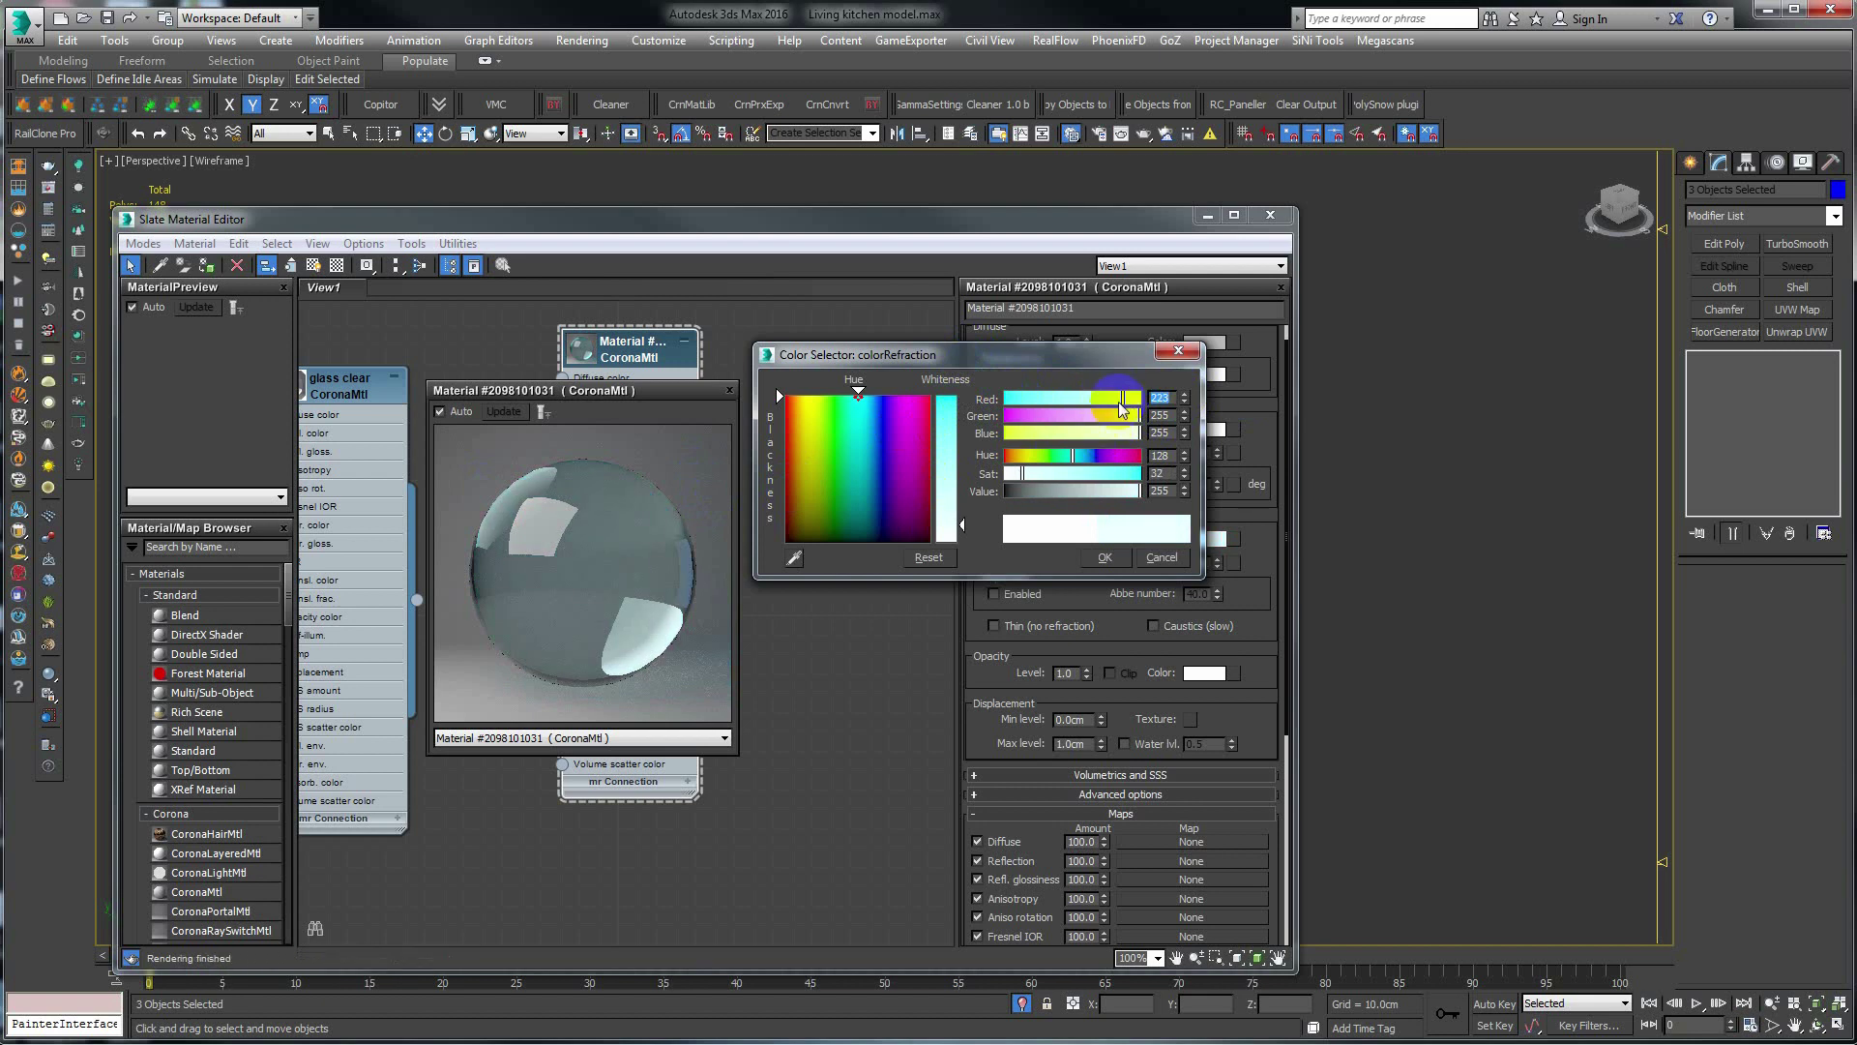
left_click(1105, 557)
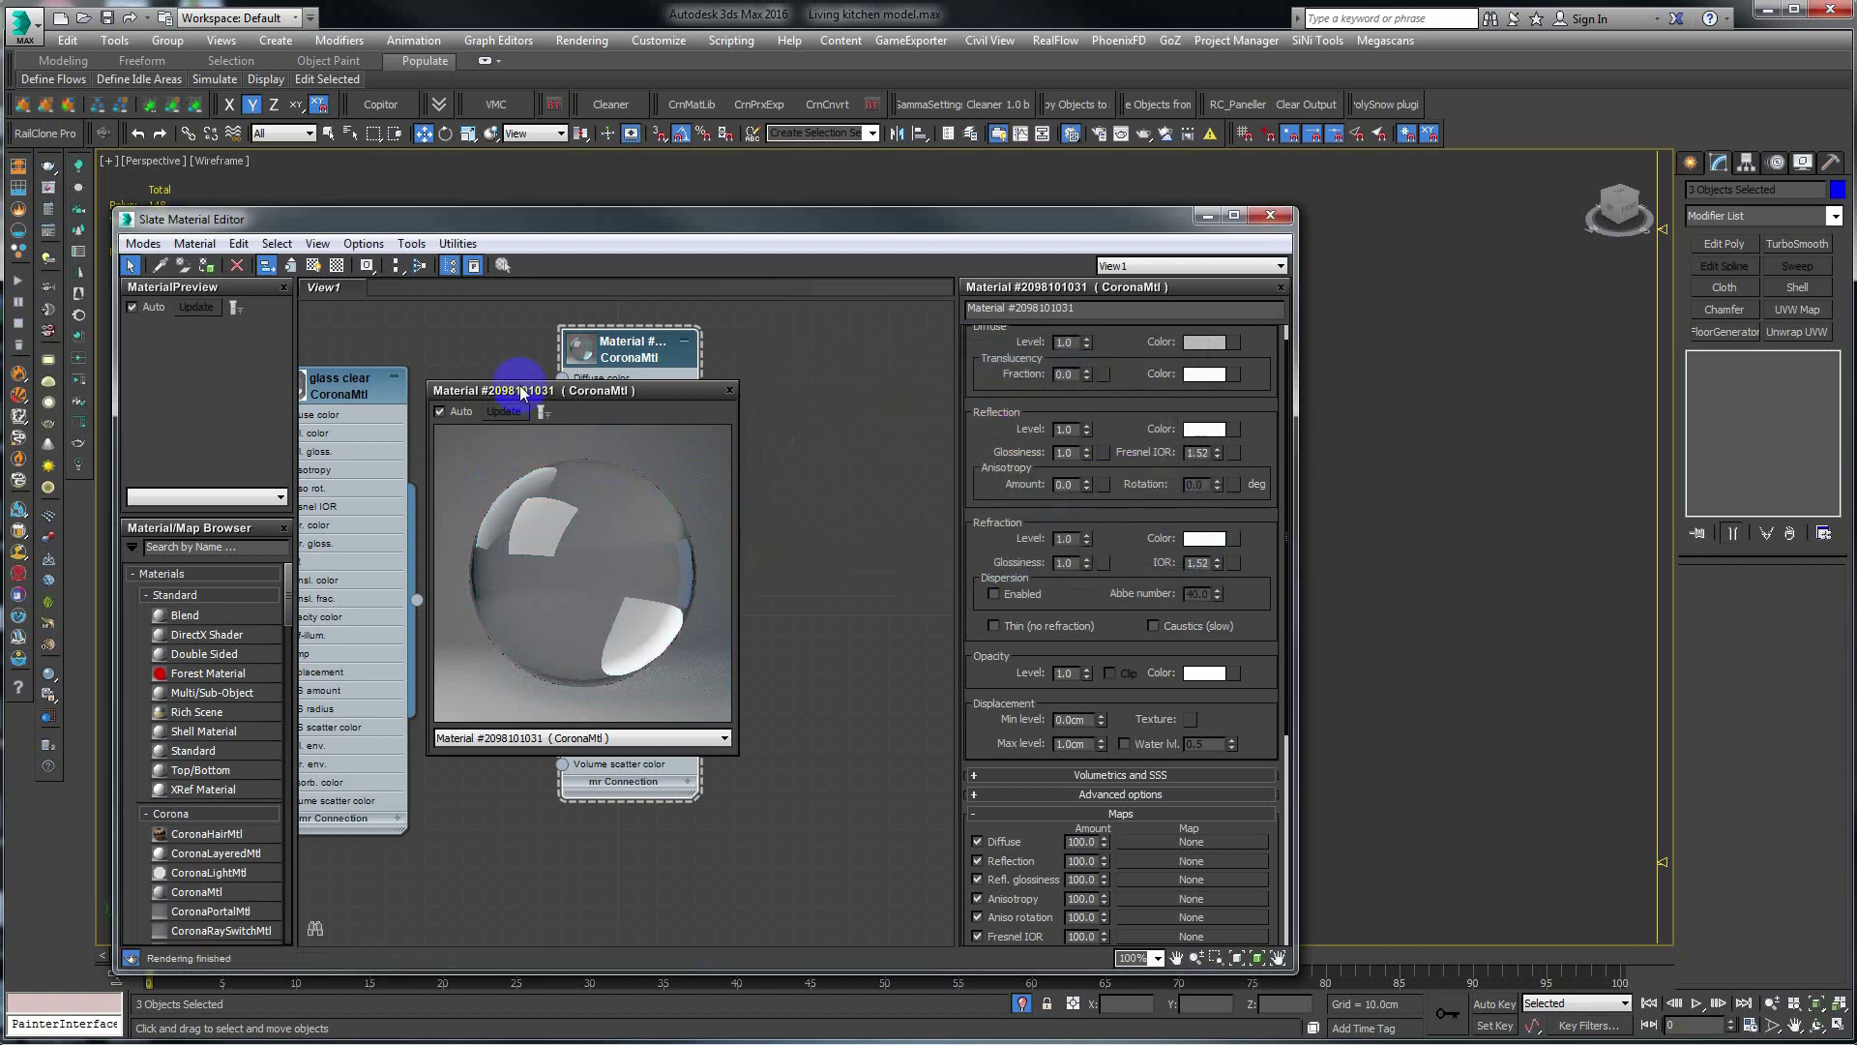
Step: Rename the new material as clear glass and close its preview window
left_click_drag(520, 395, 647, 392)
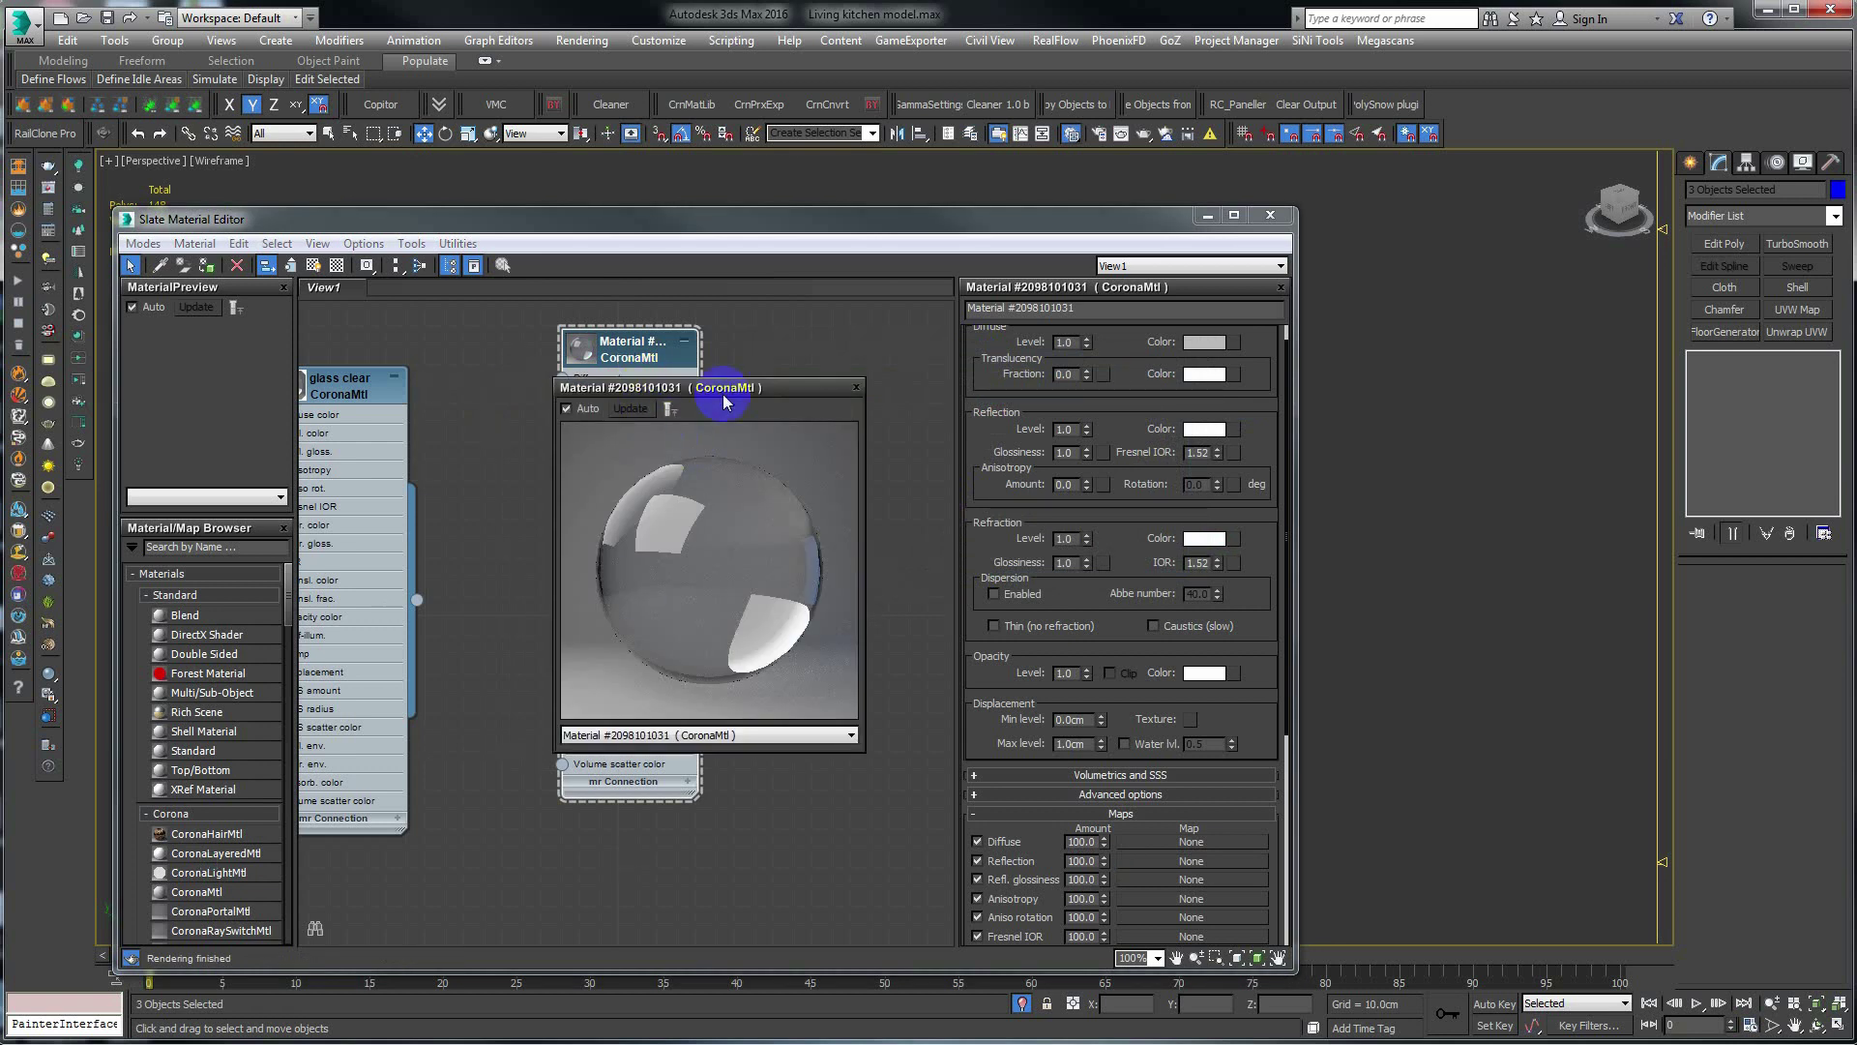
left_click(1082, 309)
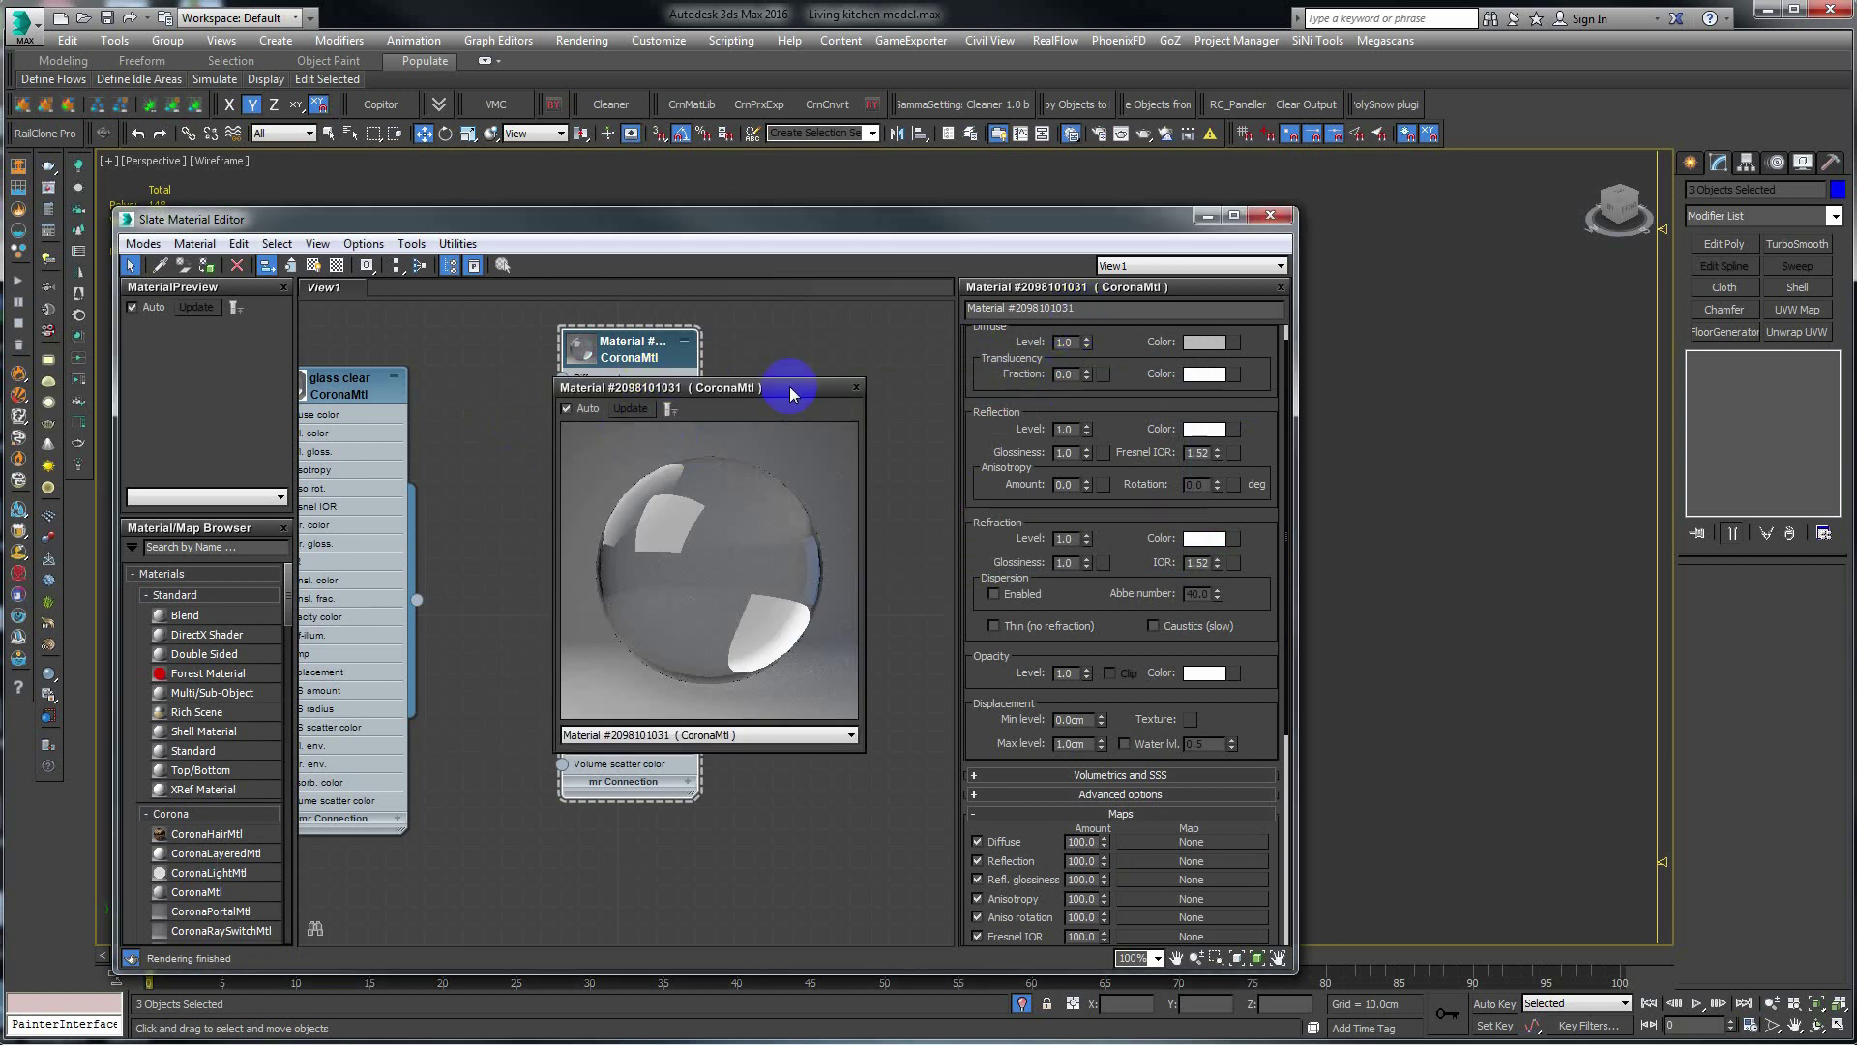
left_click(1071, 306)
left_click_drag(1071, 307, 940, 315)
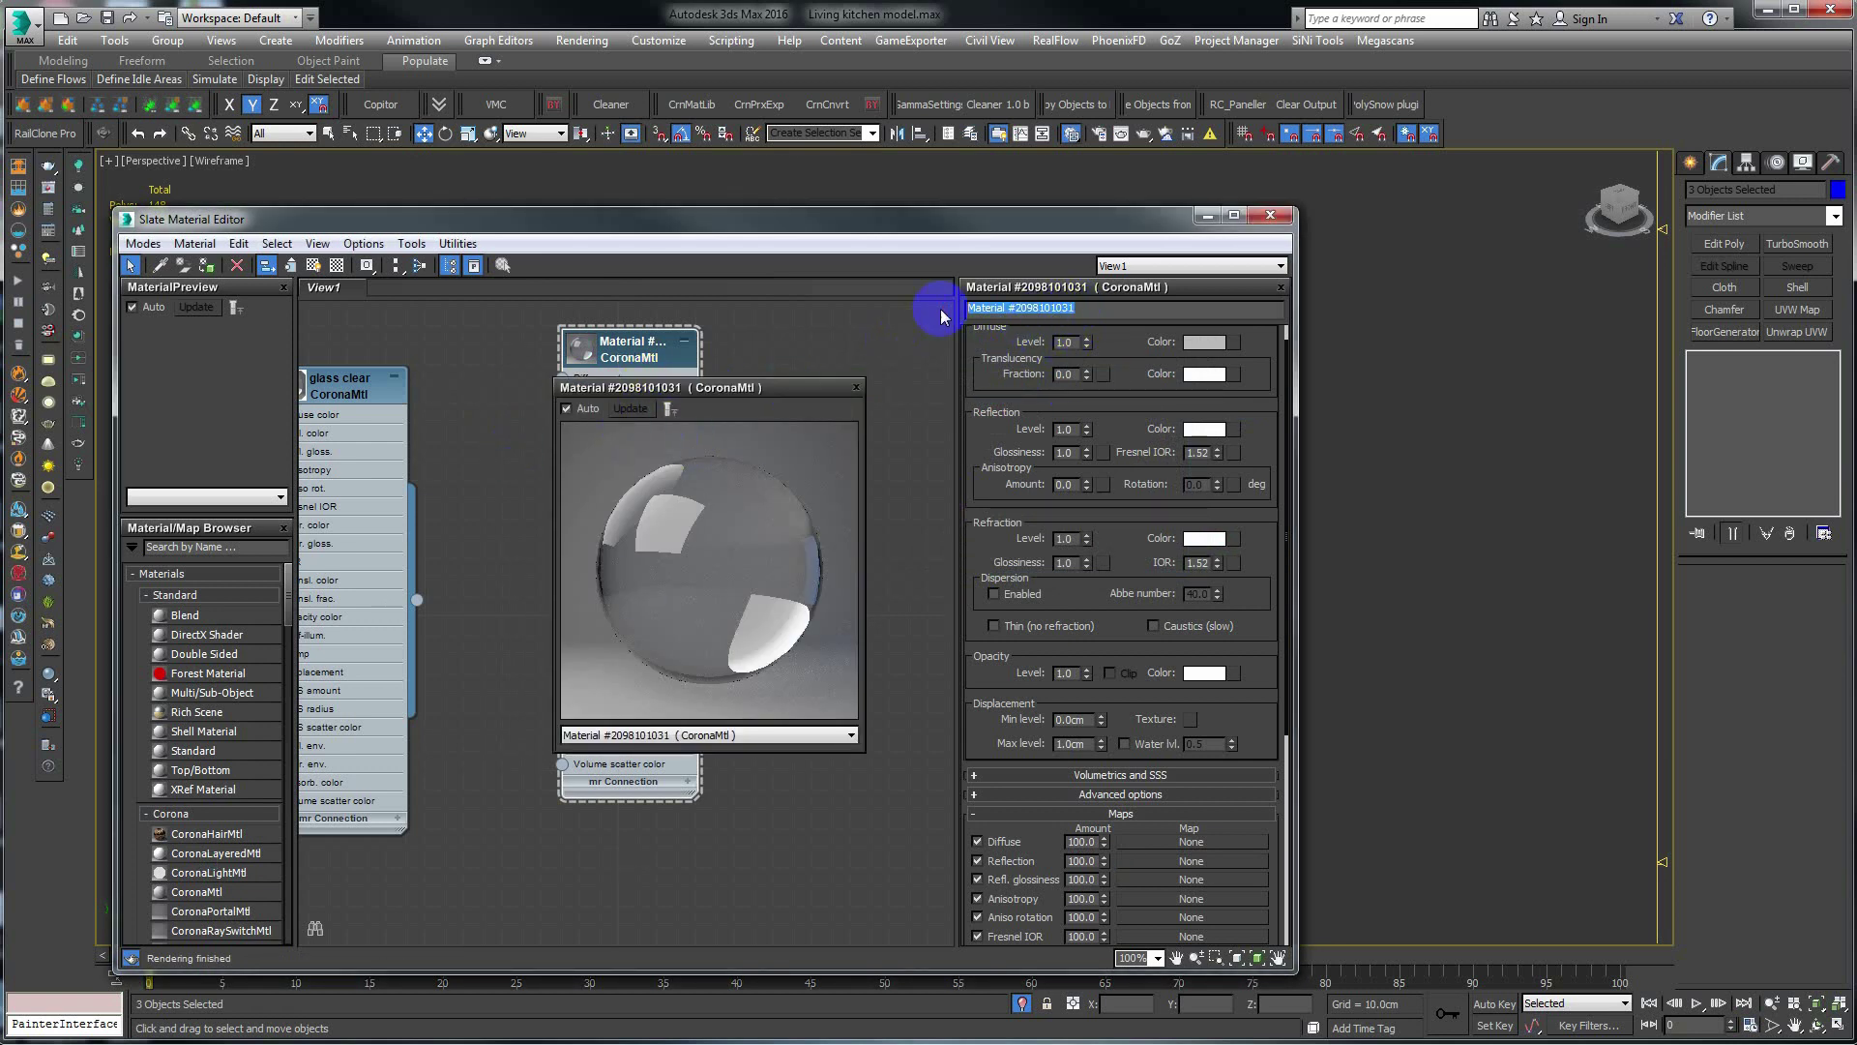
type("clear g")
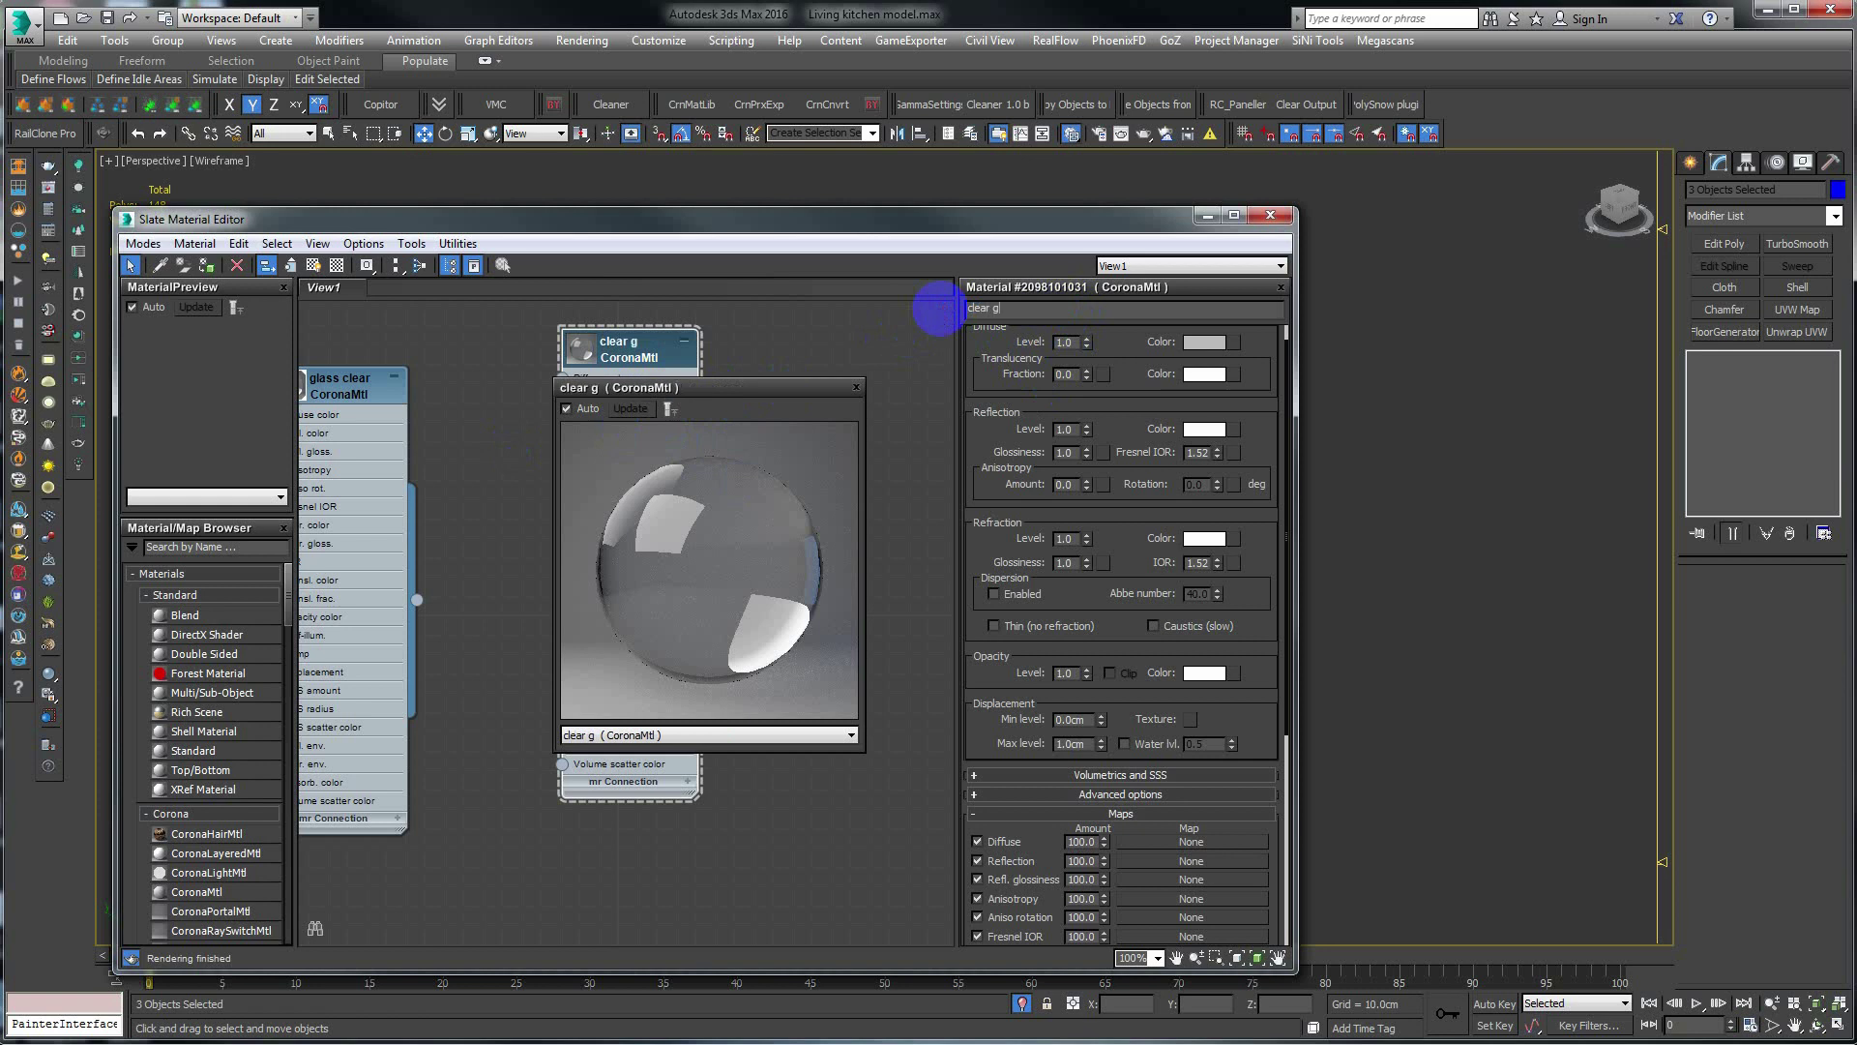
type("lass")
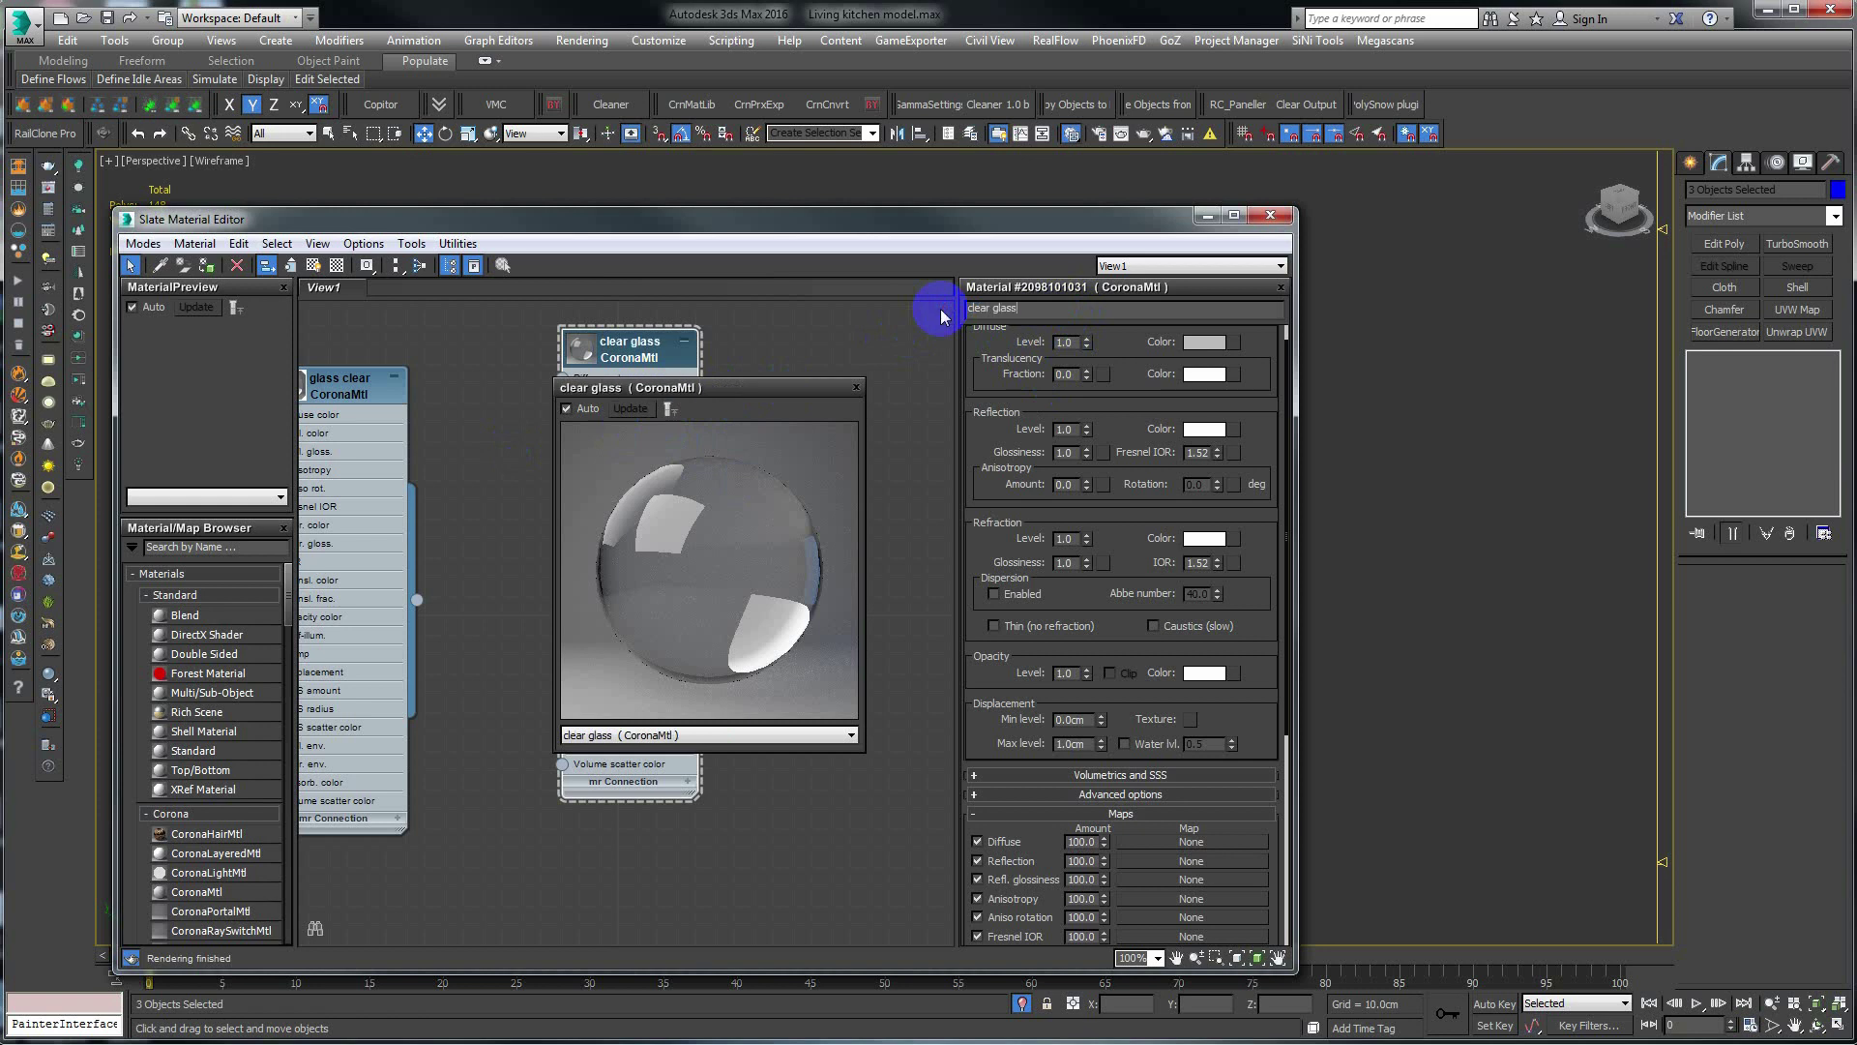
left_click_drag(726, 386, 713, 450)
left_click(843, 452)
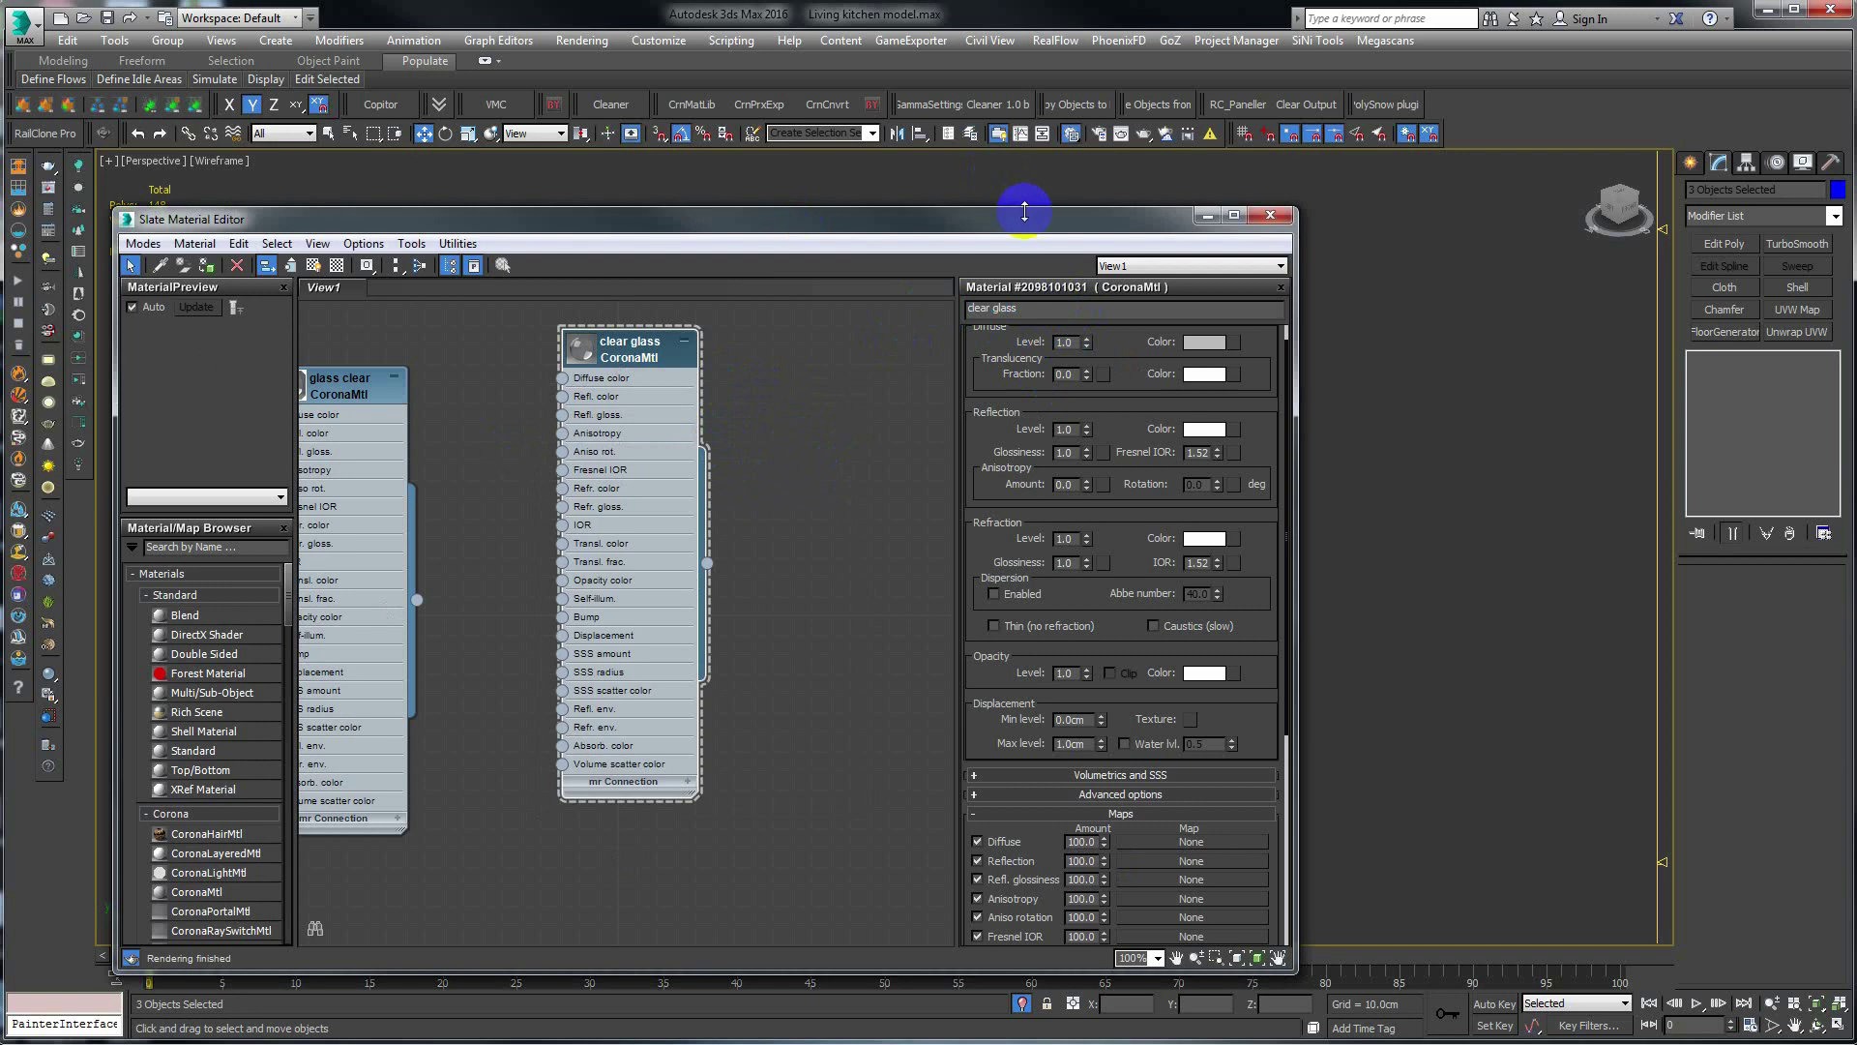
Step: Move the material editor down to uncover the selected glass objects and assign the clear glass material to them
left_click_drag(1026, 222, 1040, 651)
middle_click_drag(851, 310, 923, 204)
left_click_drag(652, 646, 910, 581)
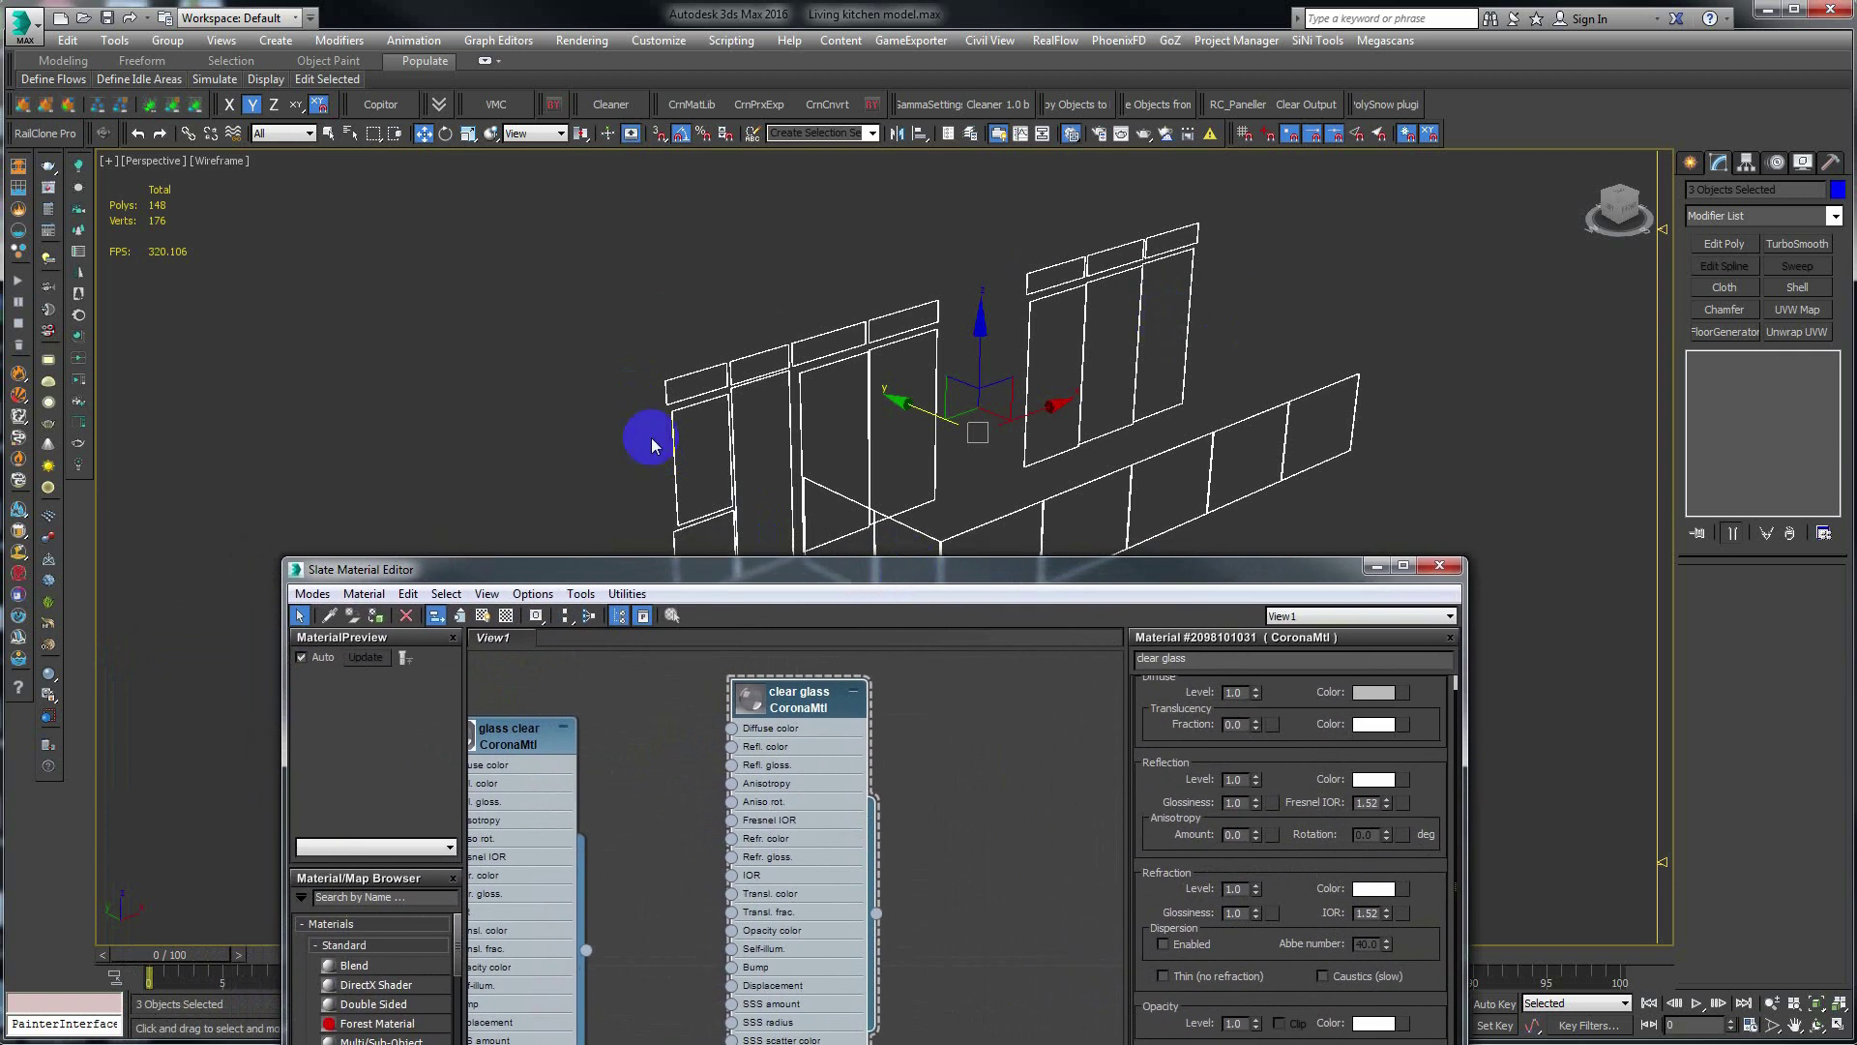
left_click(380, 624)
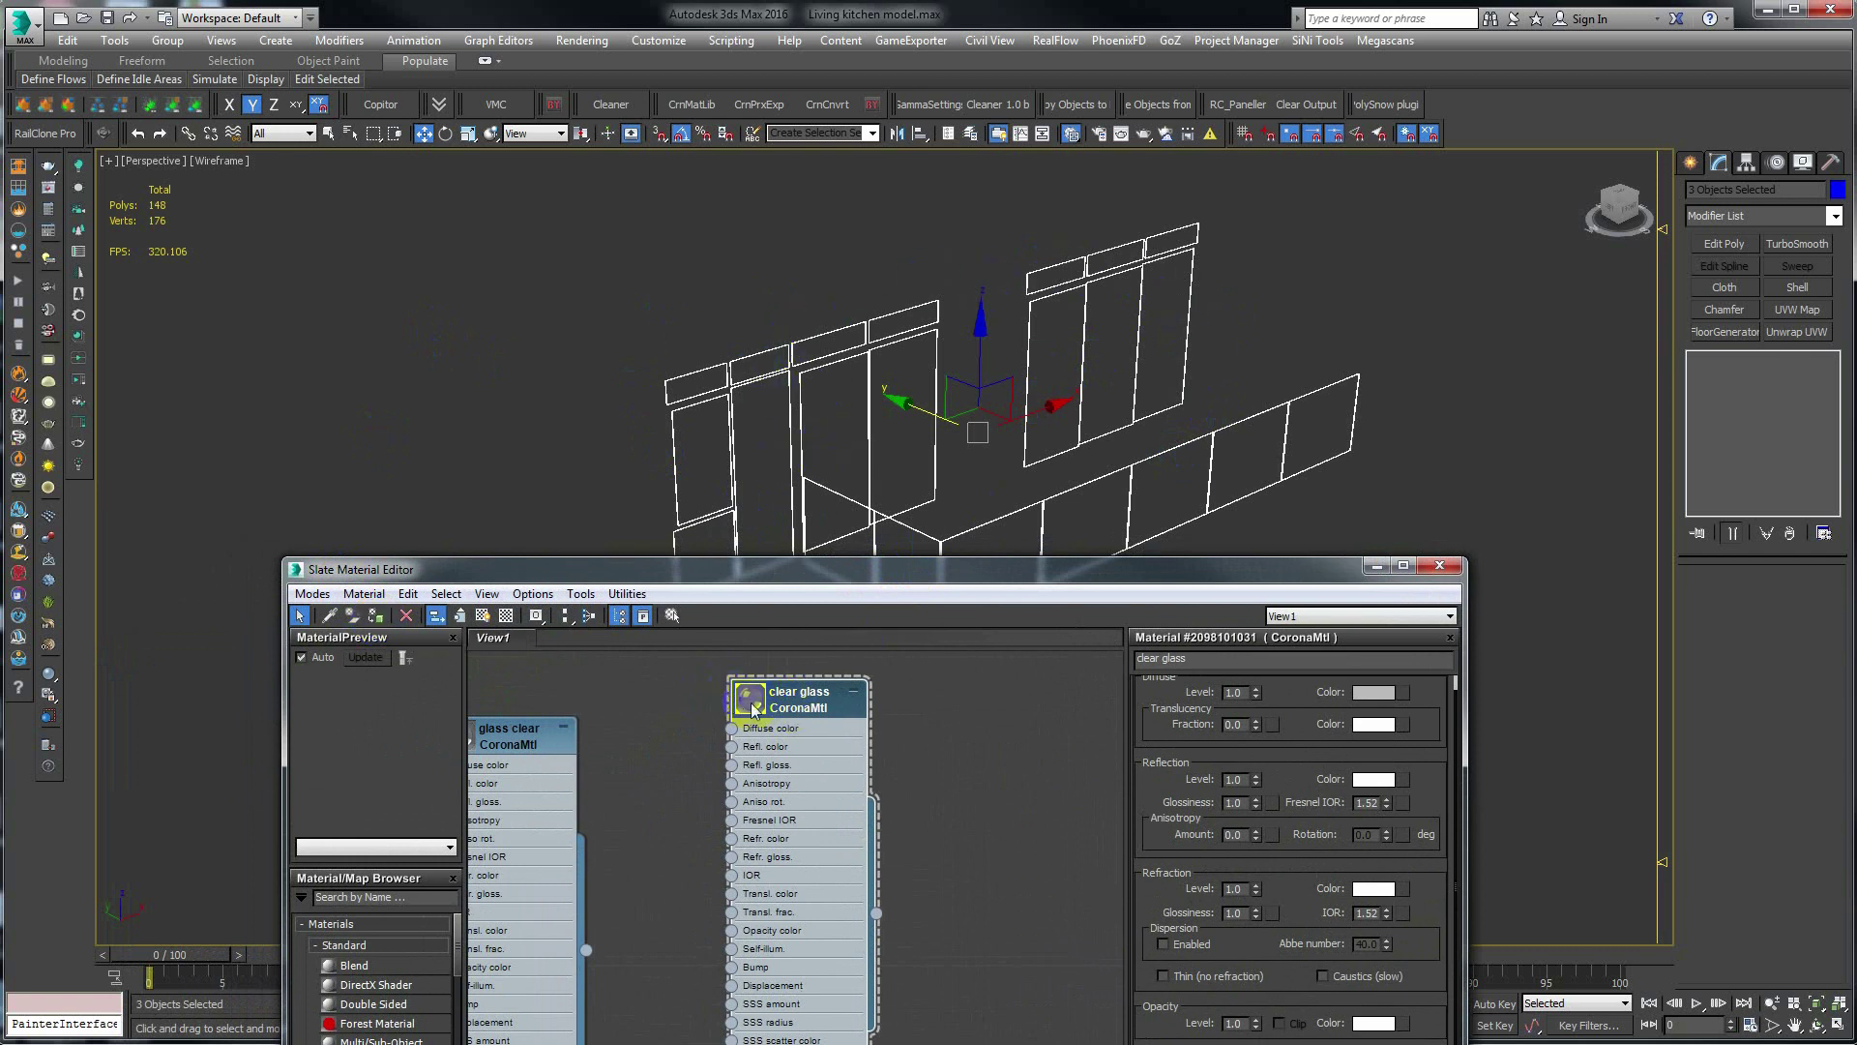
Step: Enlarge the clear glass node and narrow the material editor so the glass panels are exposed beside it
scroll(755, 702, "up", 2)
scroll(754, 703, "up", 3)
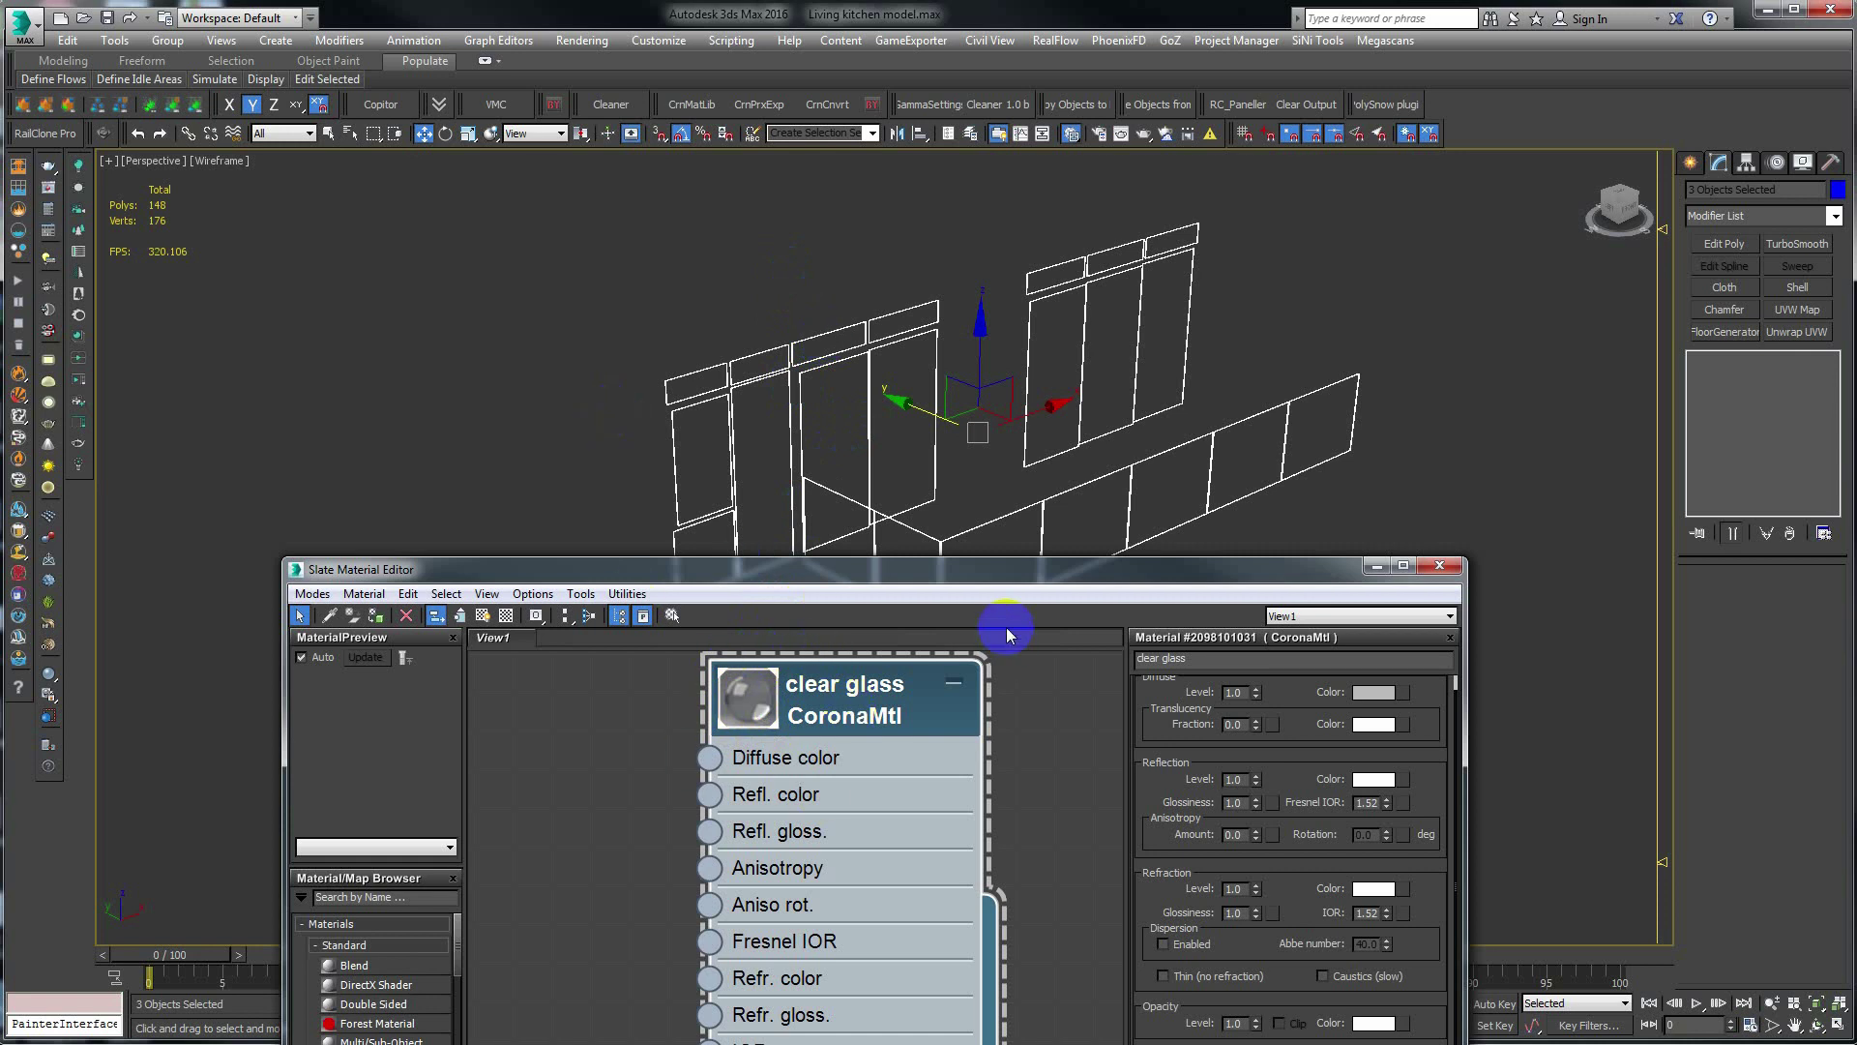
scroll(626, 789, "down", 3)
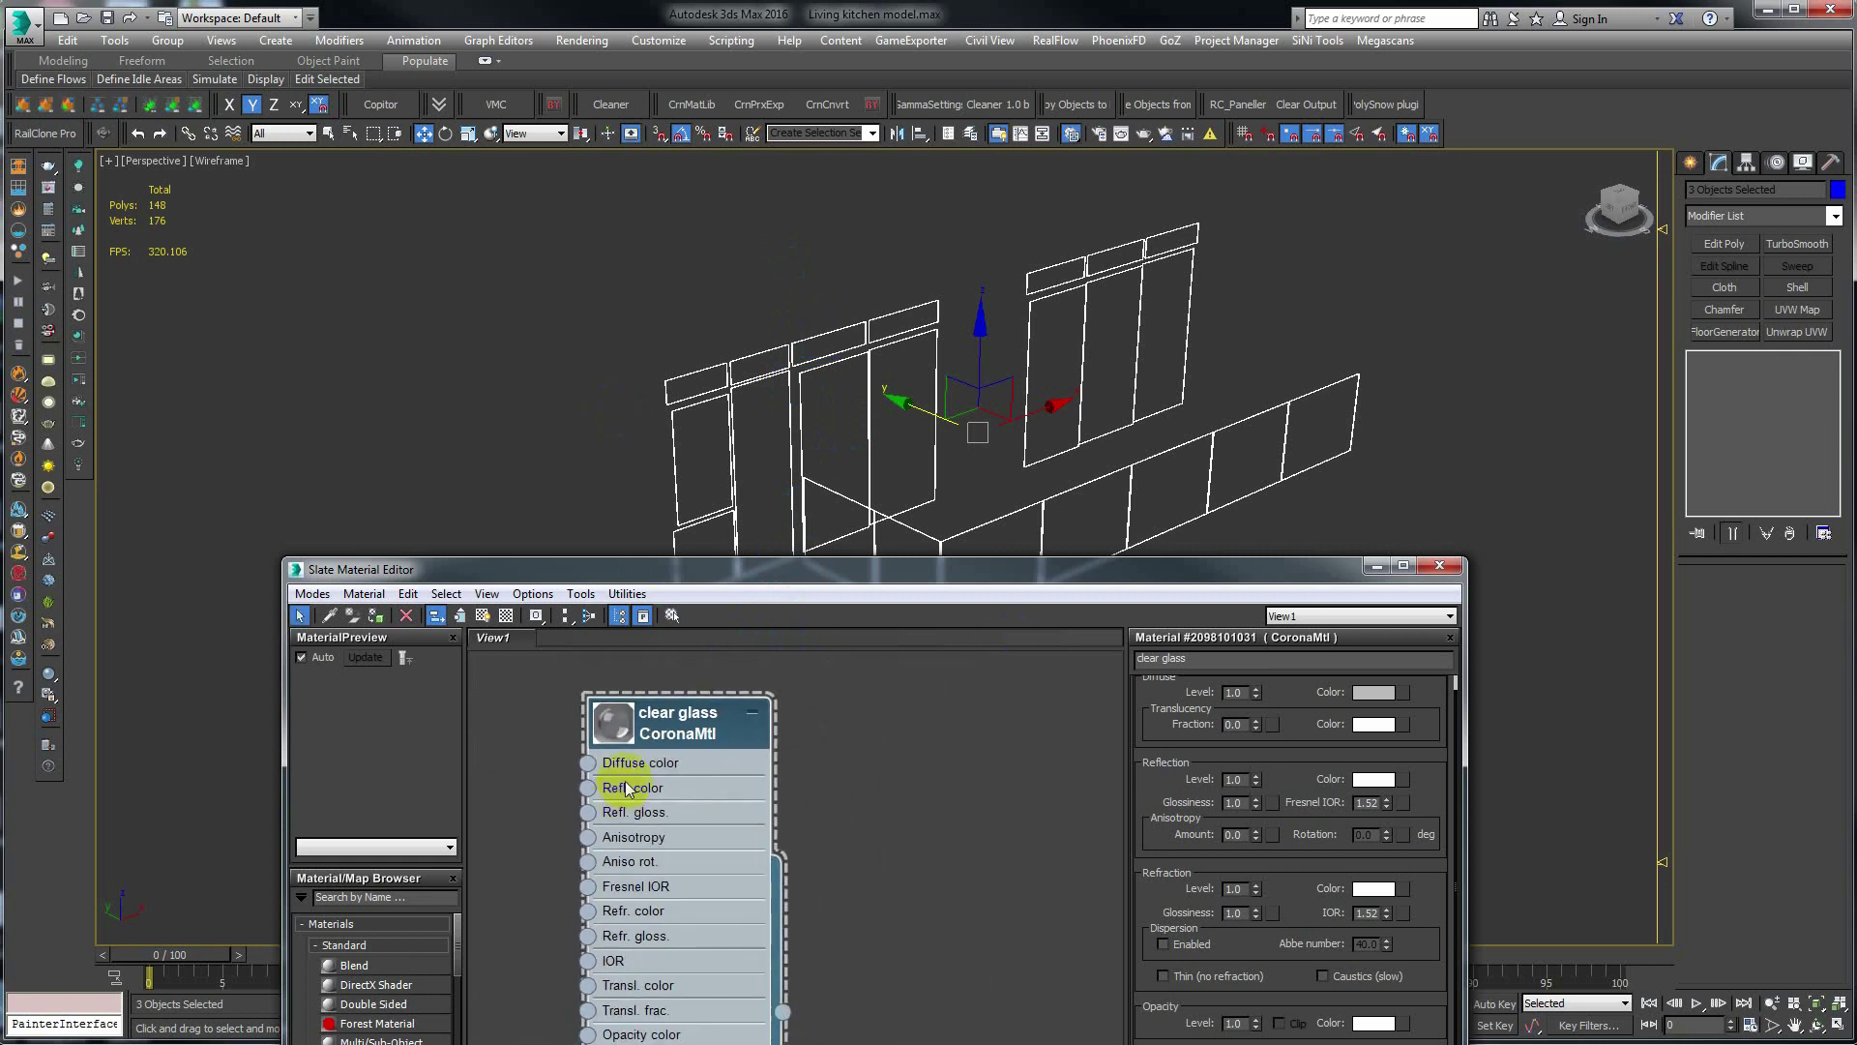
left_click_drag(713, 568, 531, 295)
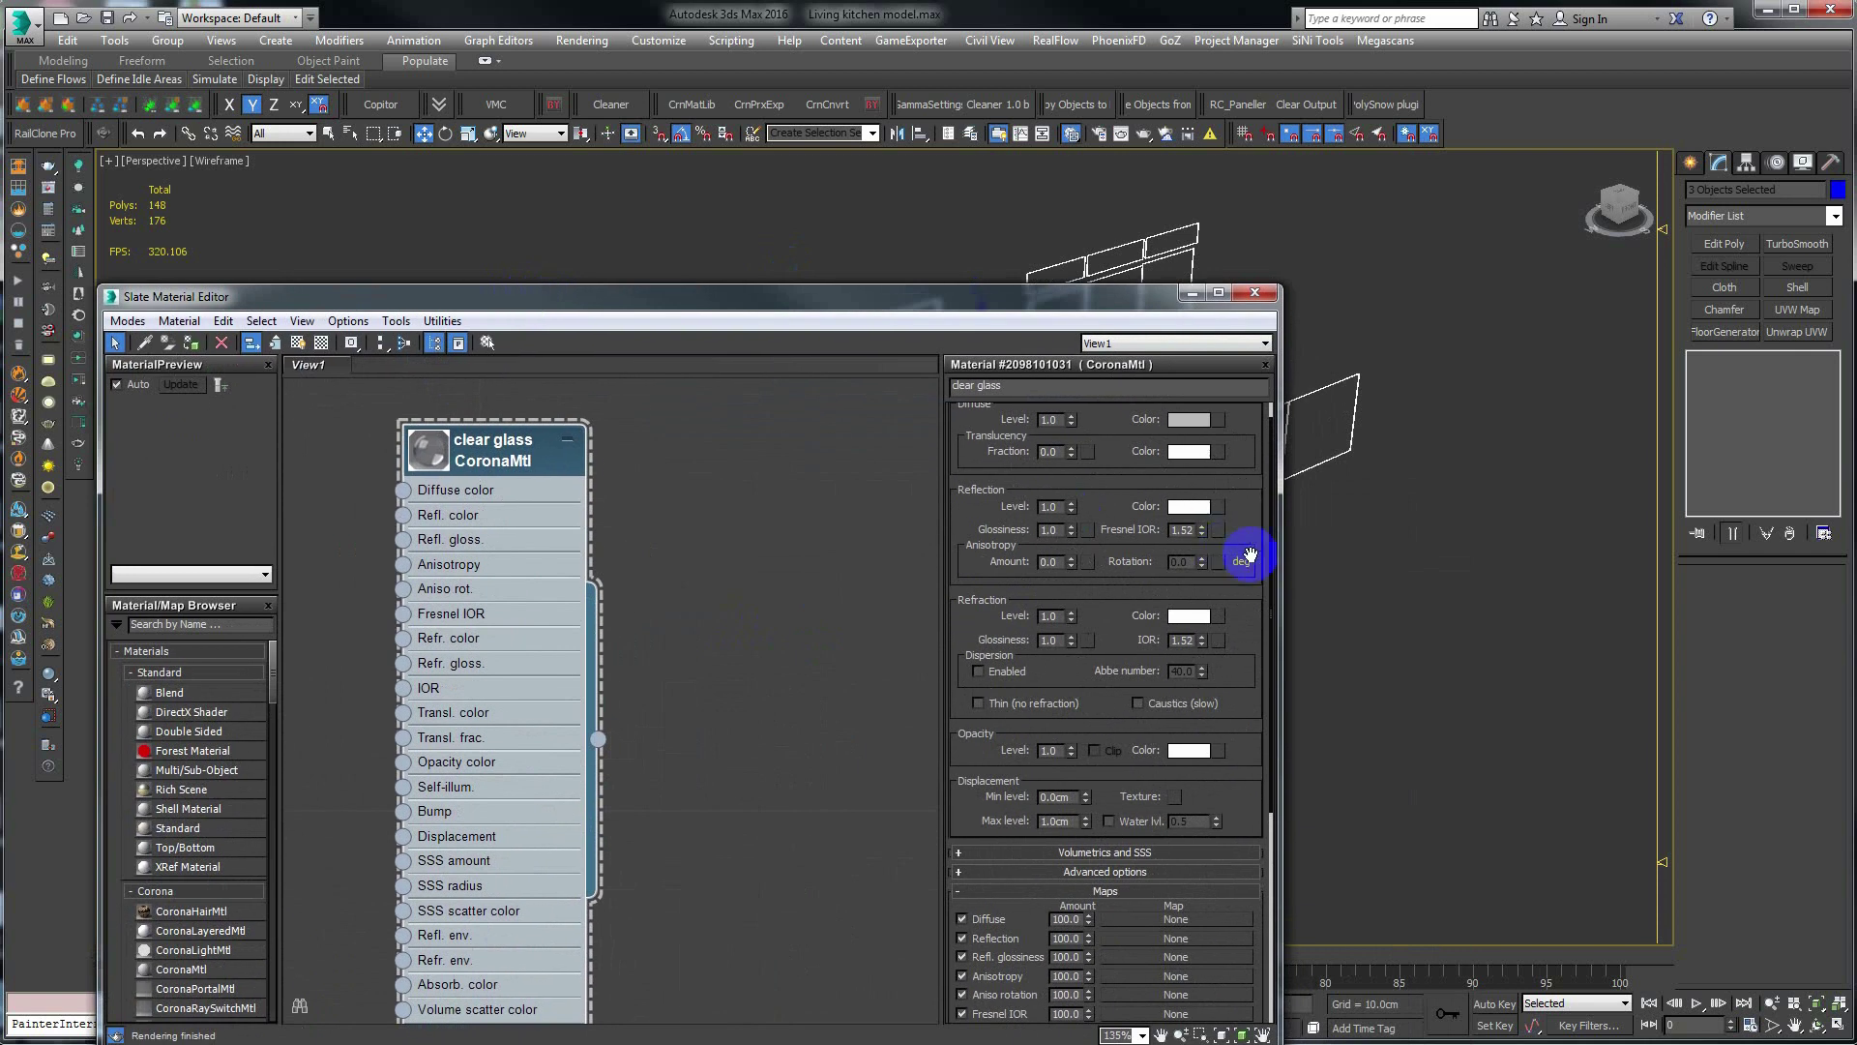
left_click_drag(1282, 551, 965, 552)
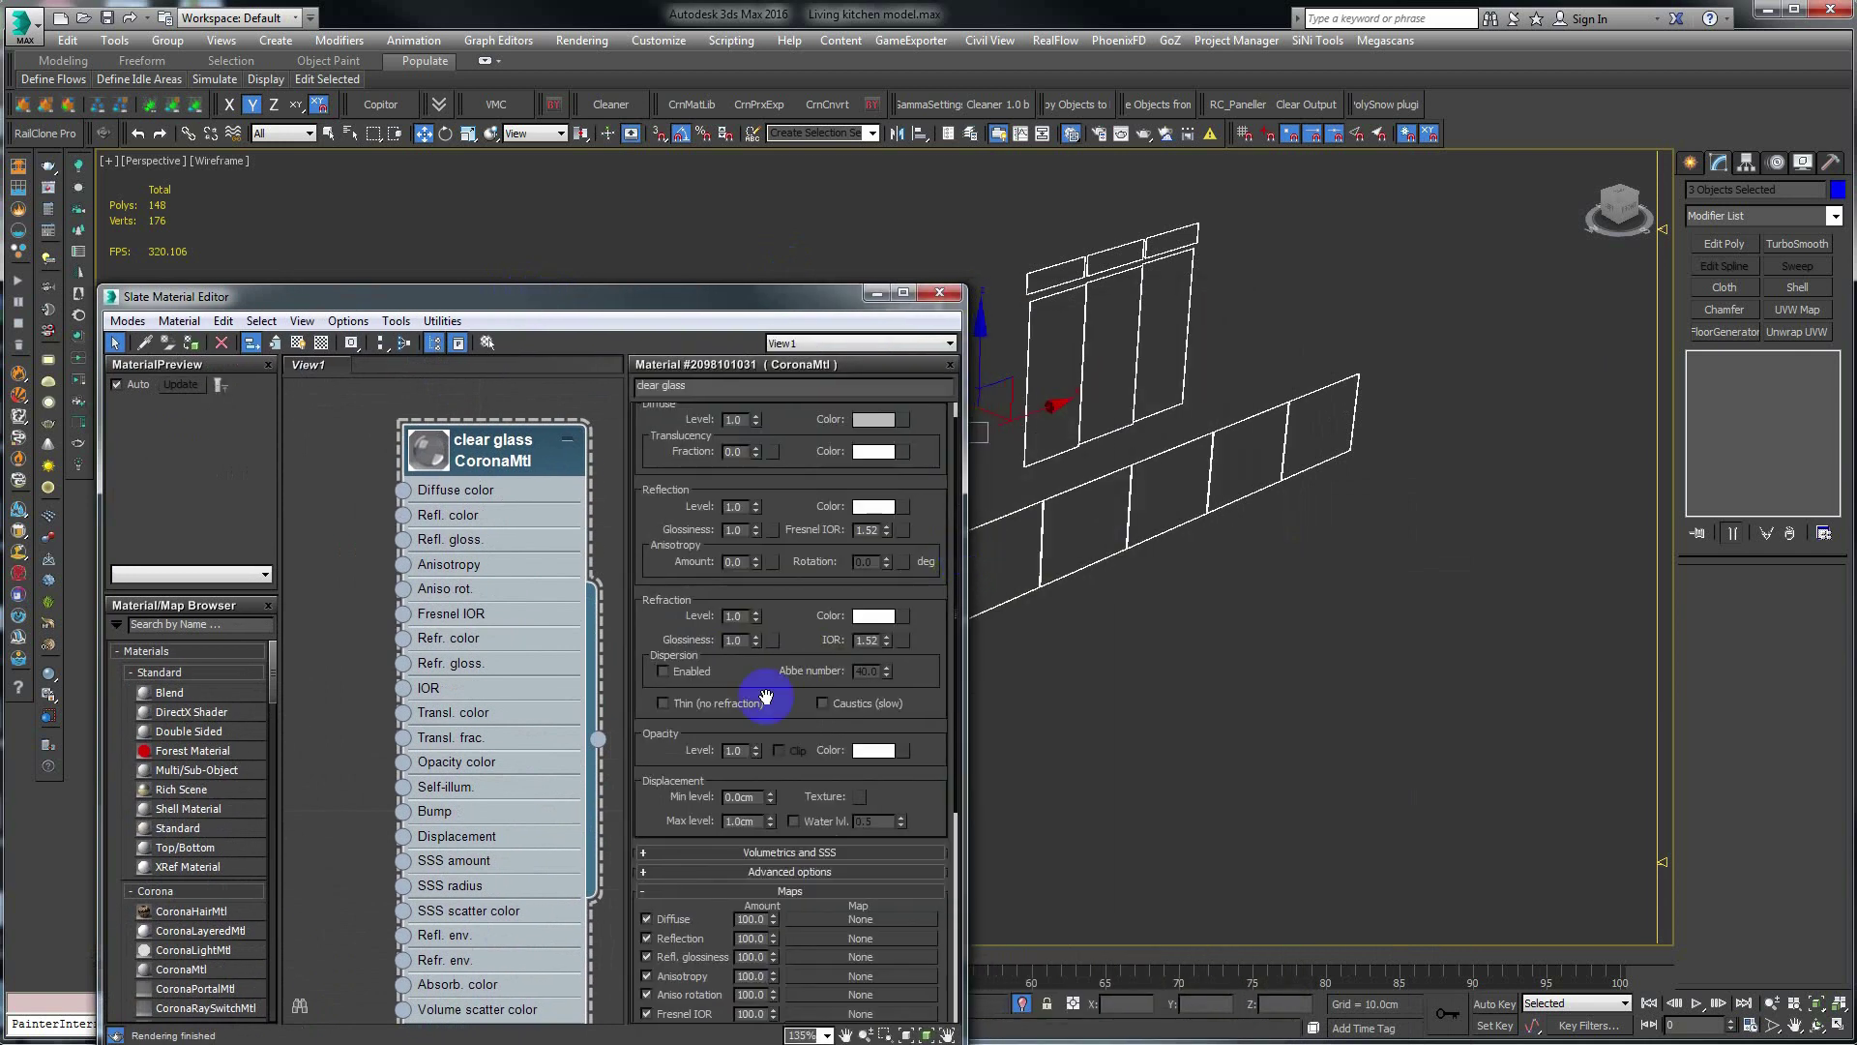
Step: Connect the clear glass node's output to a glass panel using Assign to Selection, and move the material editor over the middle of the viewport
left_click_drag(519, 464, 442, 439)
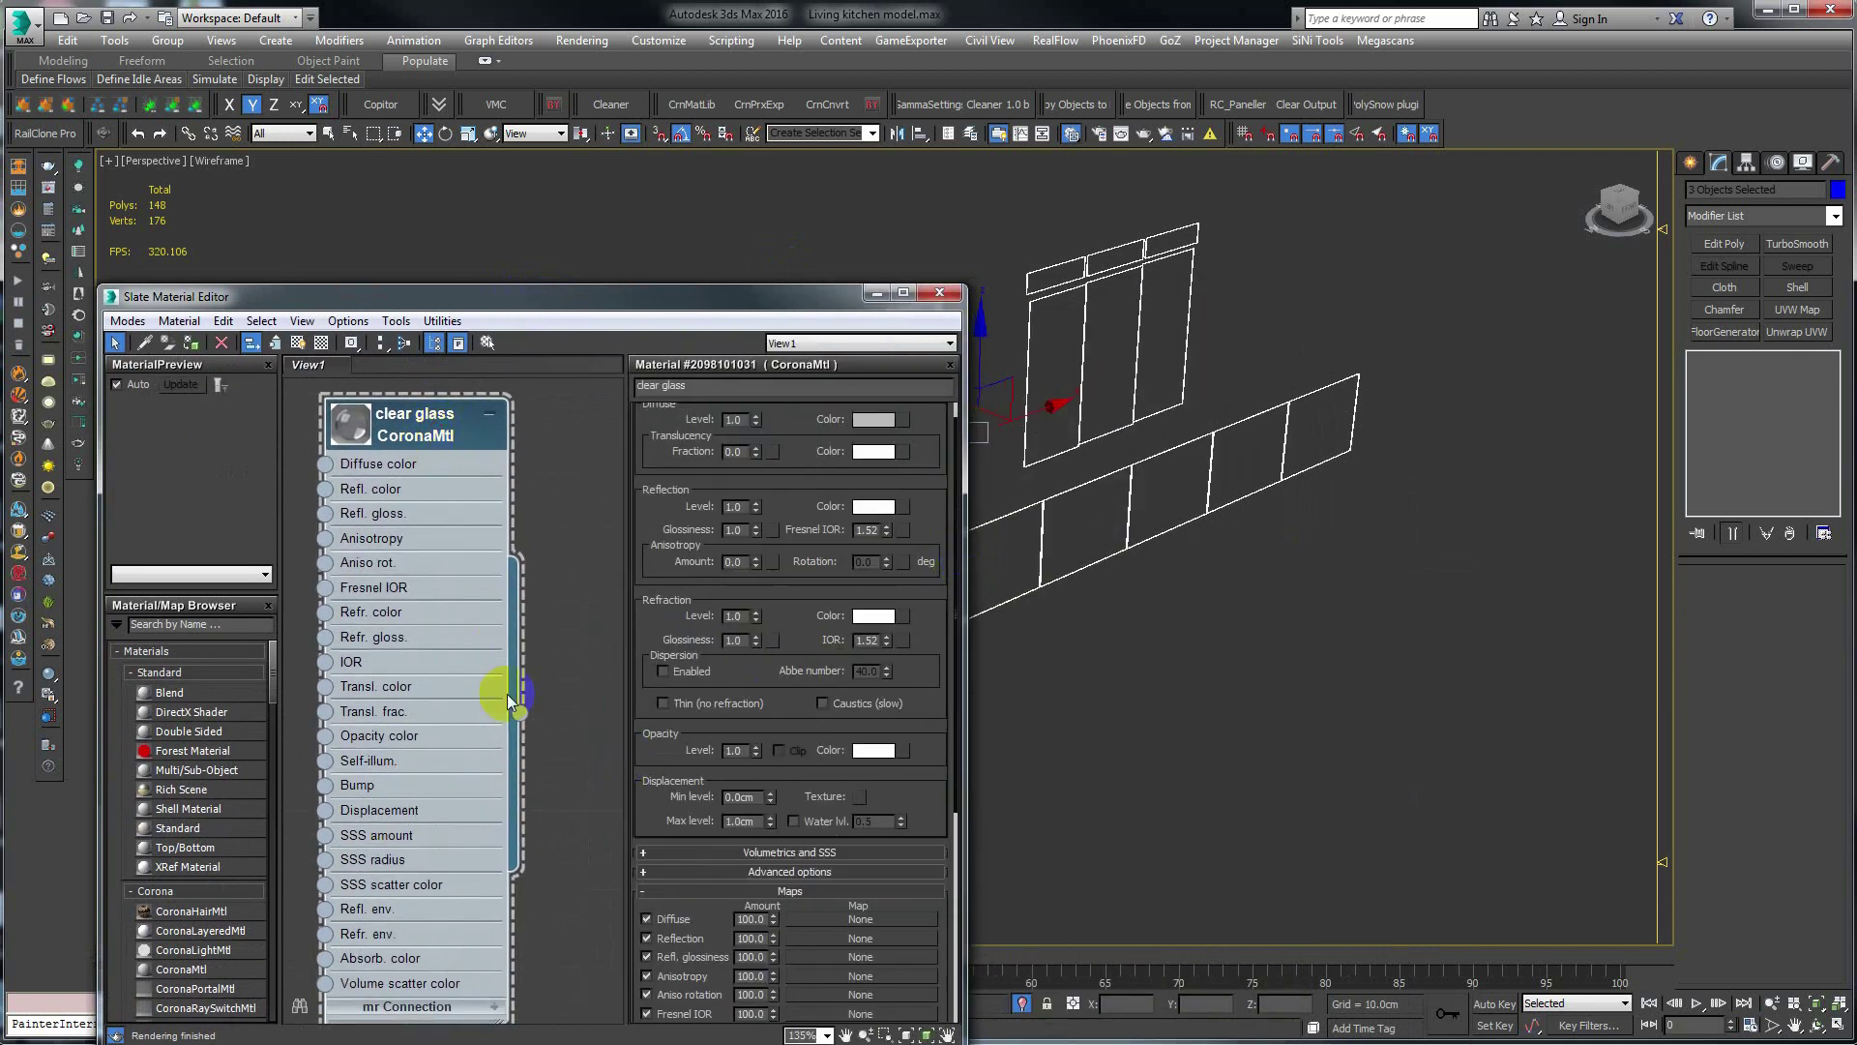
left_click_drag(522, 716, 1182, 374)
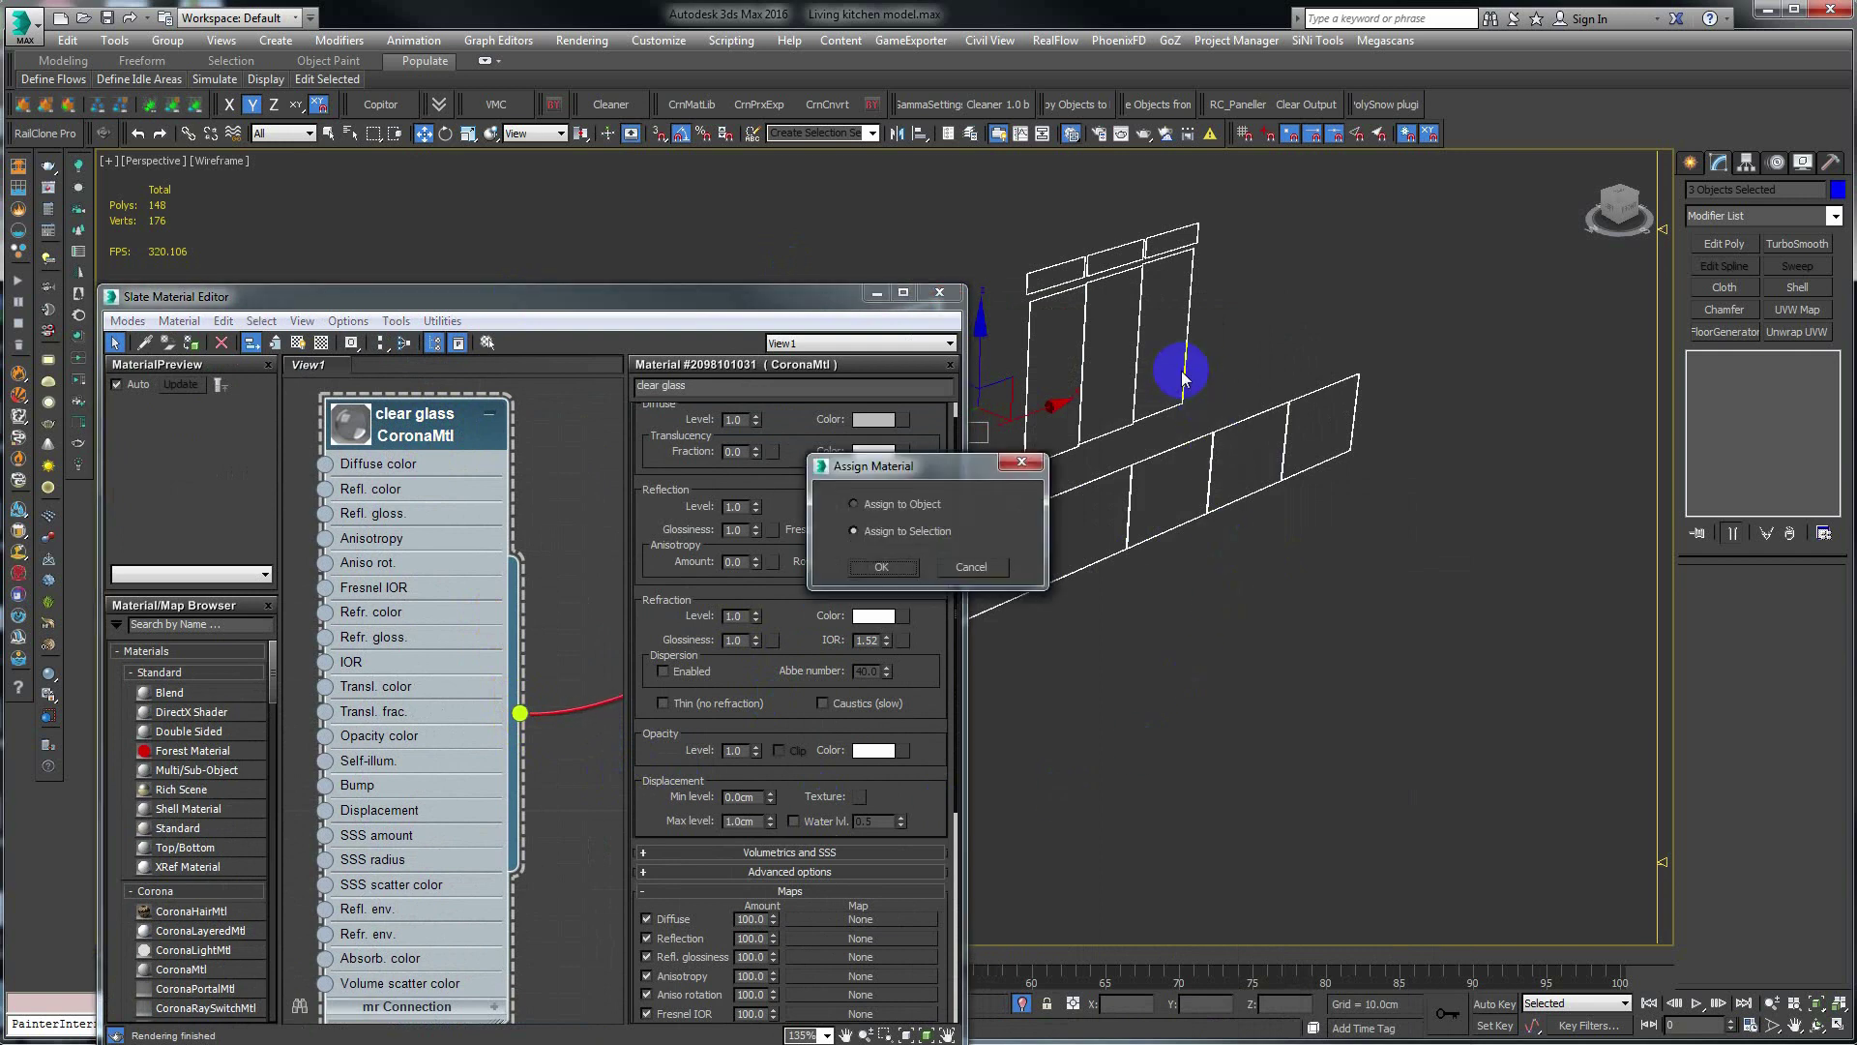
left_click(905, 535)
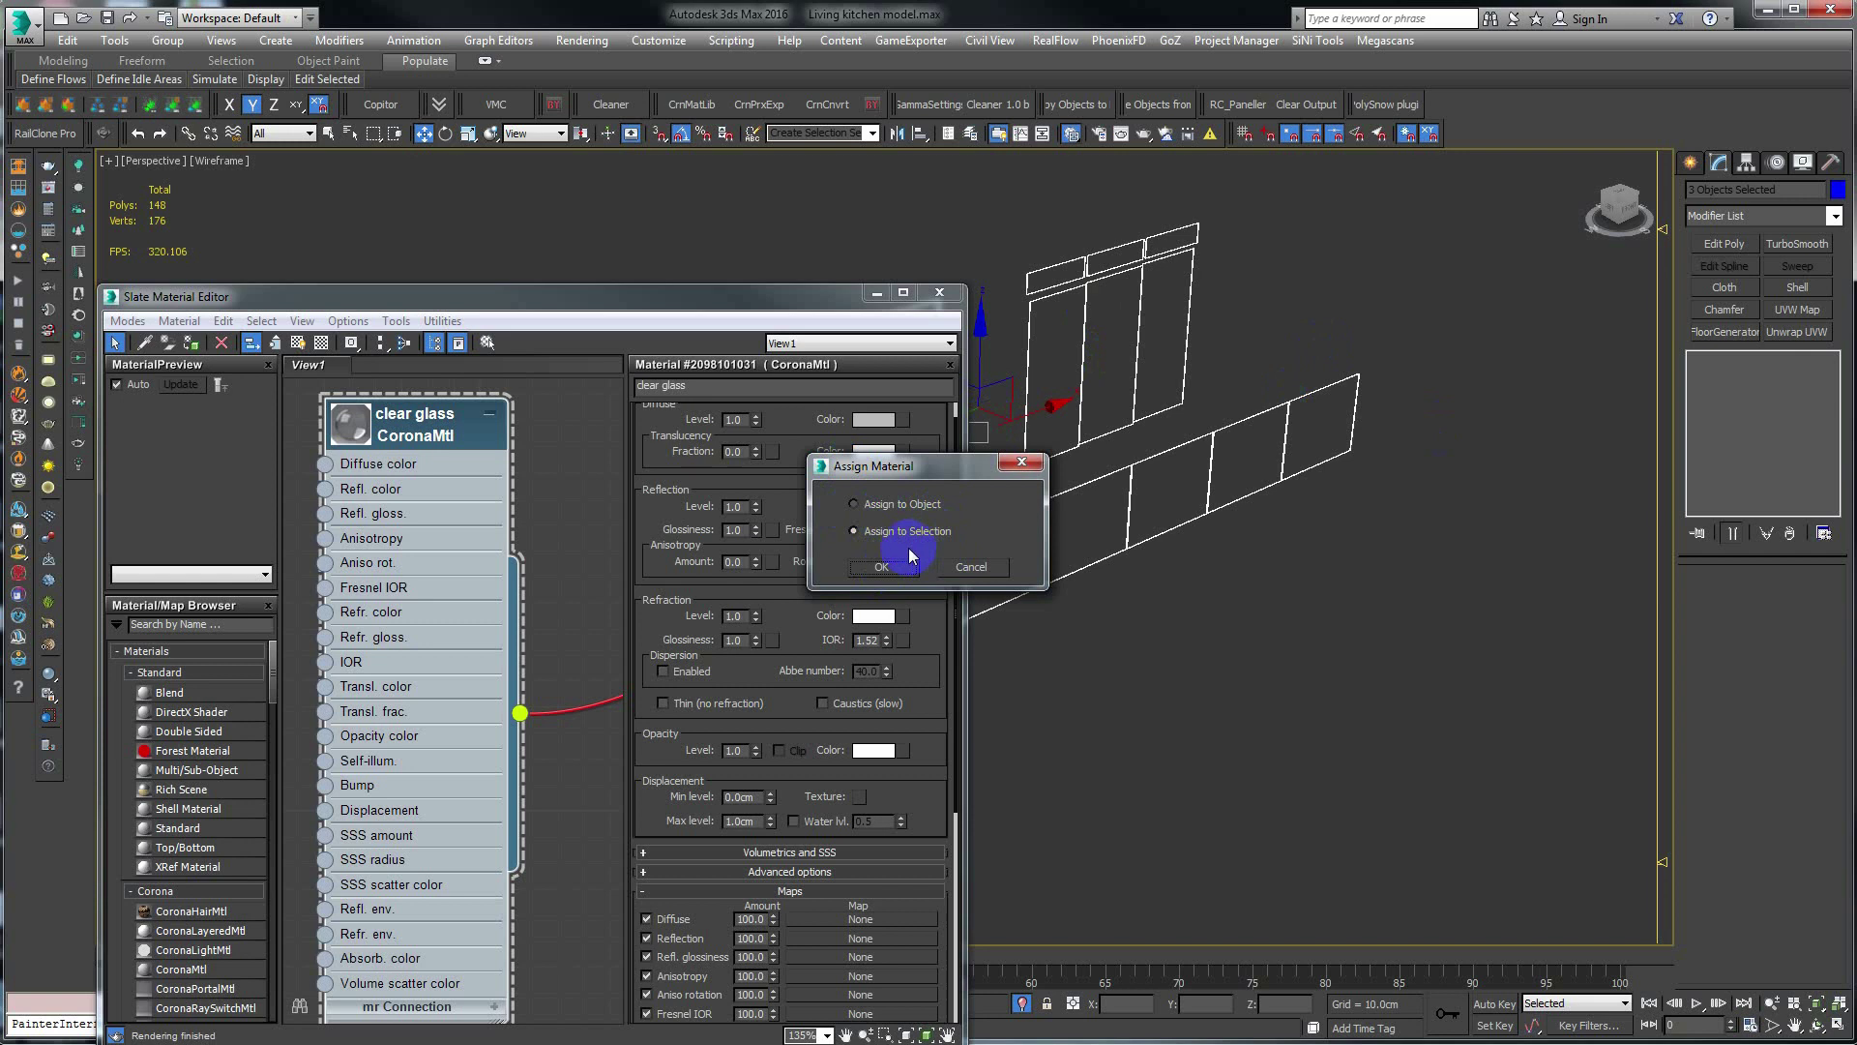
left_click(892, 572)
left_click_drag(547, 296, 944, 195)
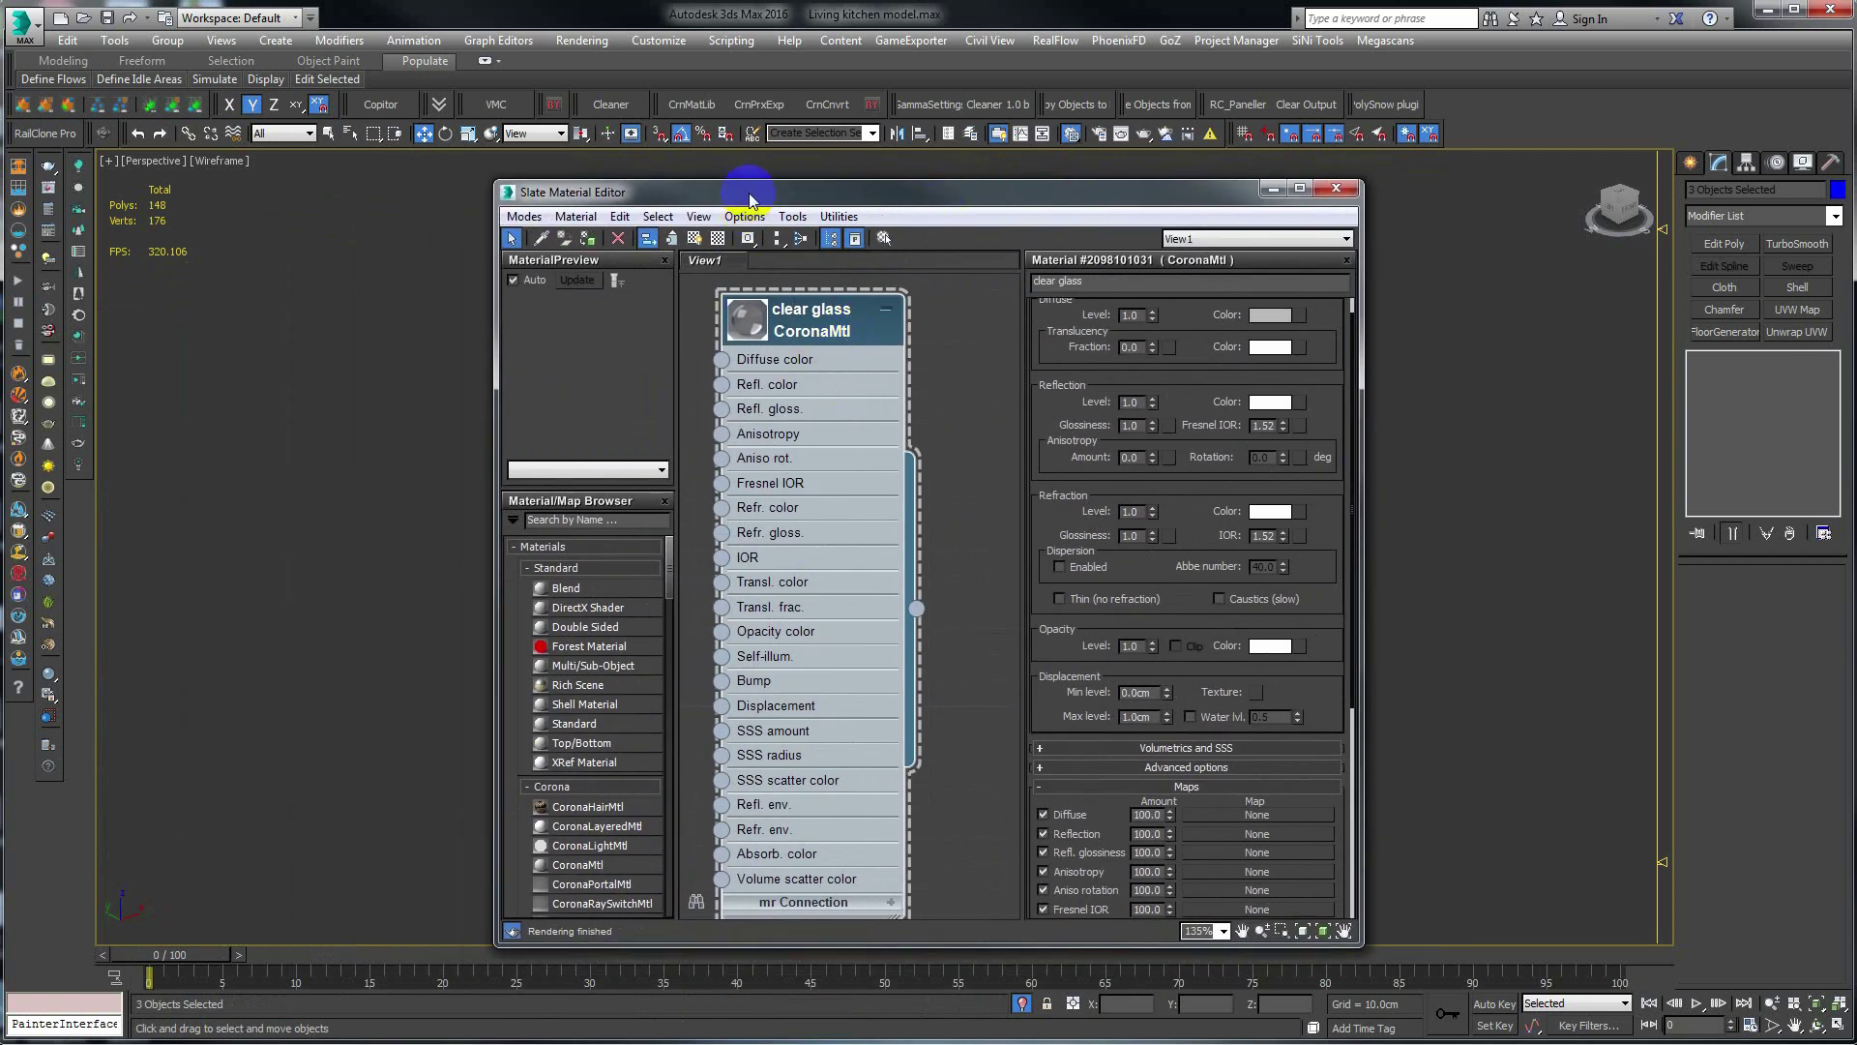
left_click_drag(788, 200, 840, 198)
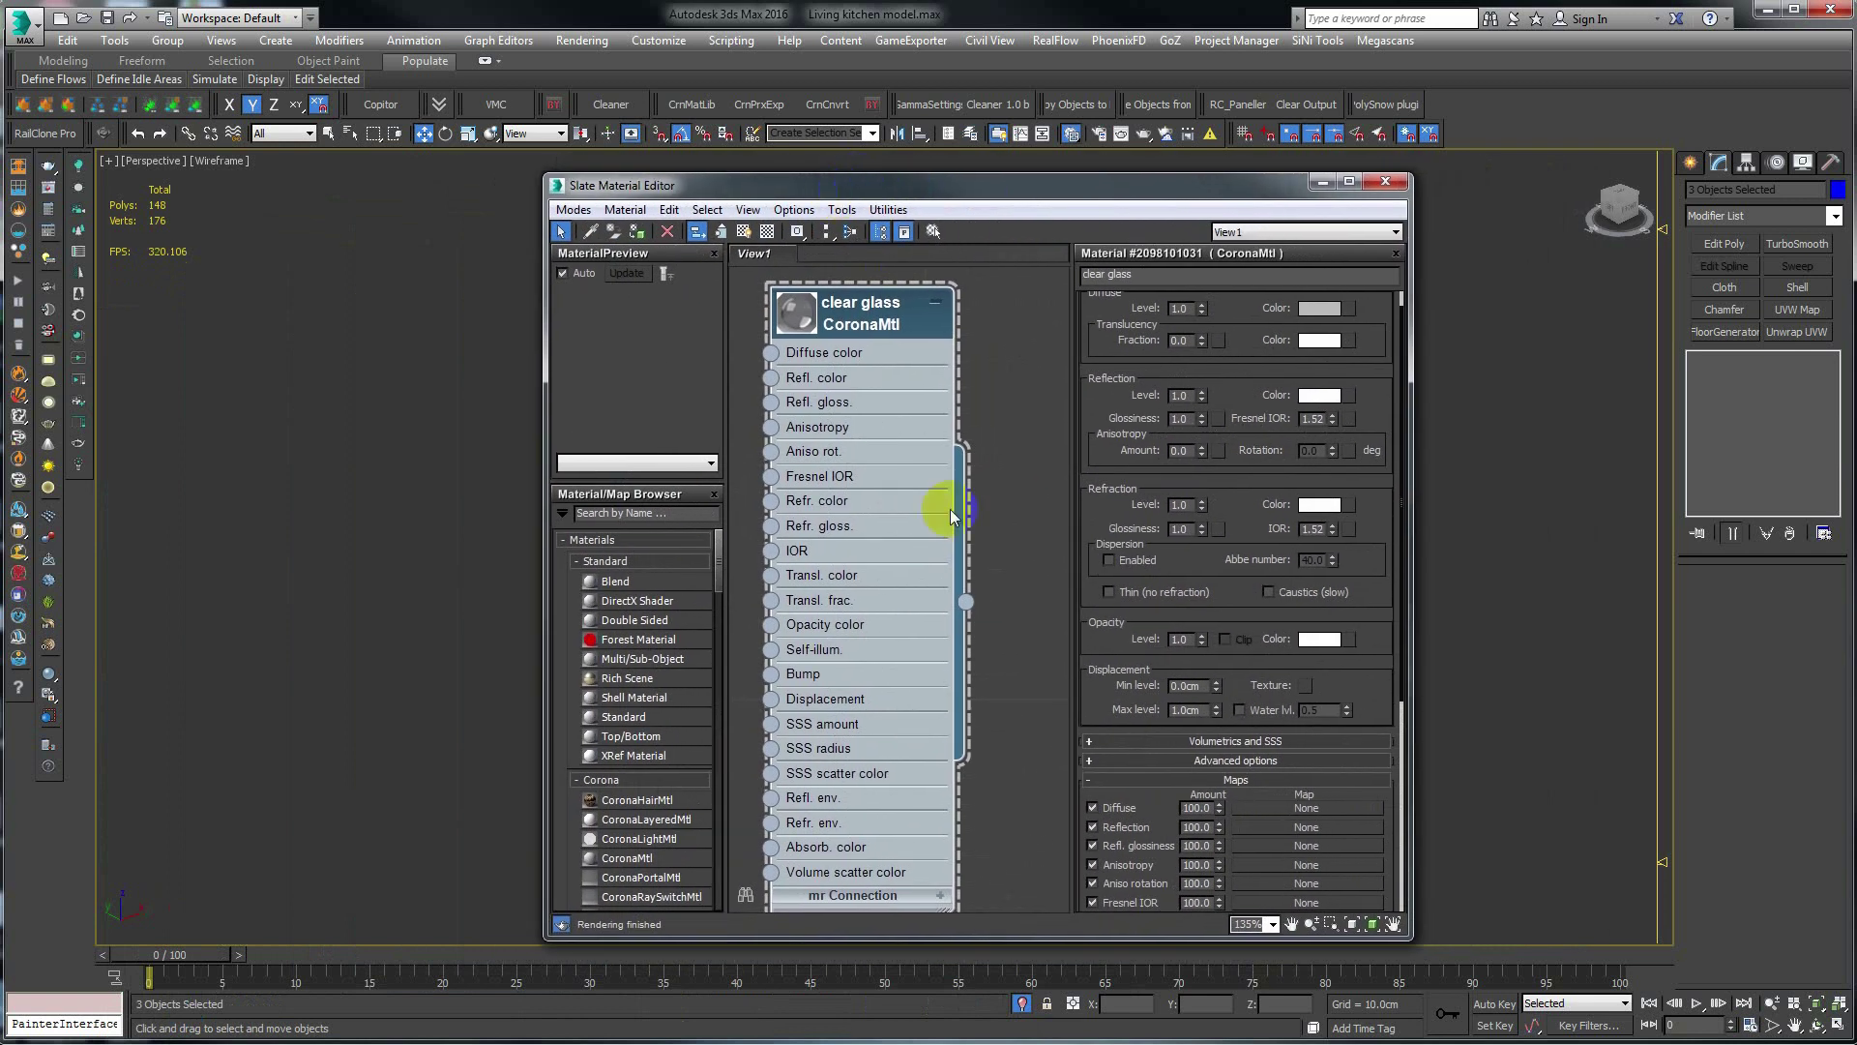